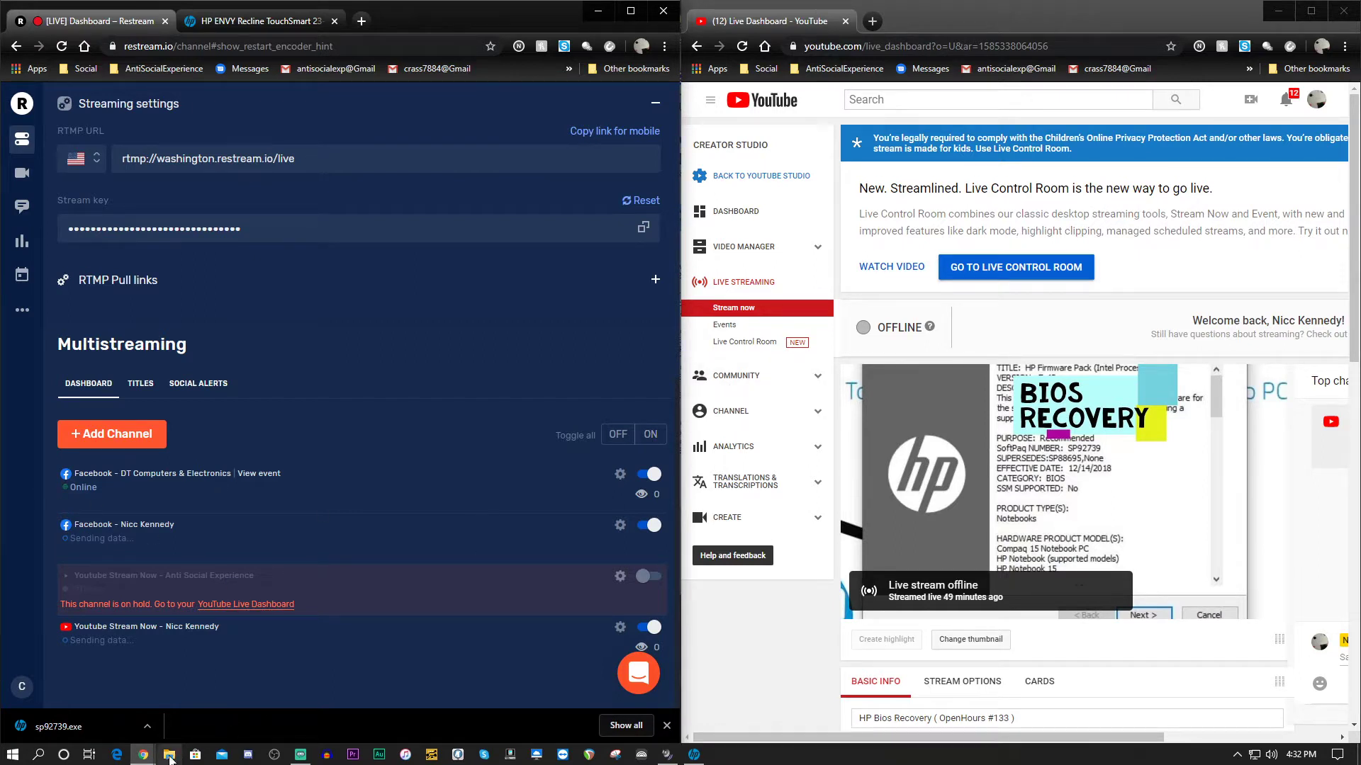
- Quick-format the HP_TOOLS (J:) USB drive as FAT32 with the volume label 16gb
{"action": "left_click", "coordinate": [168, 757]}
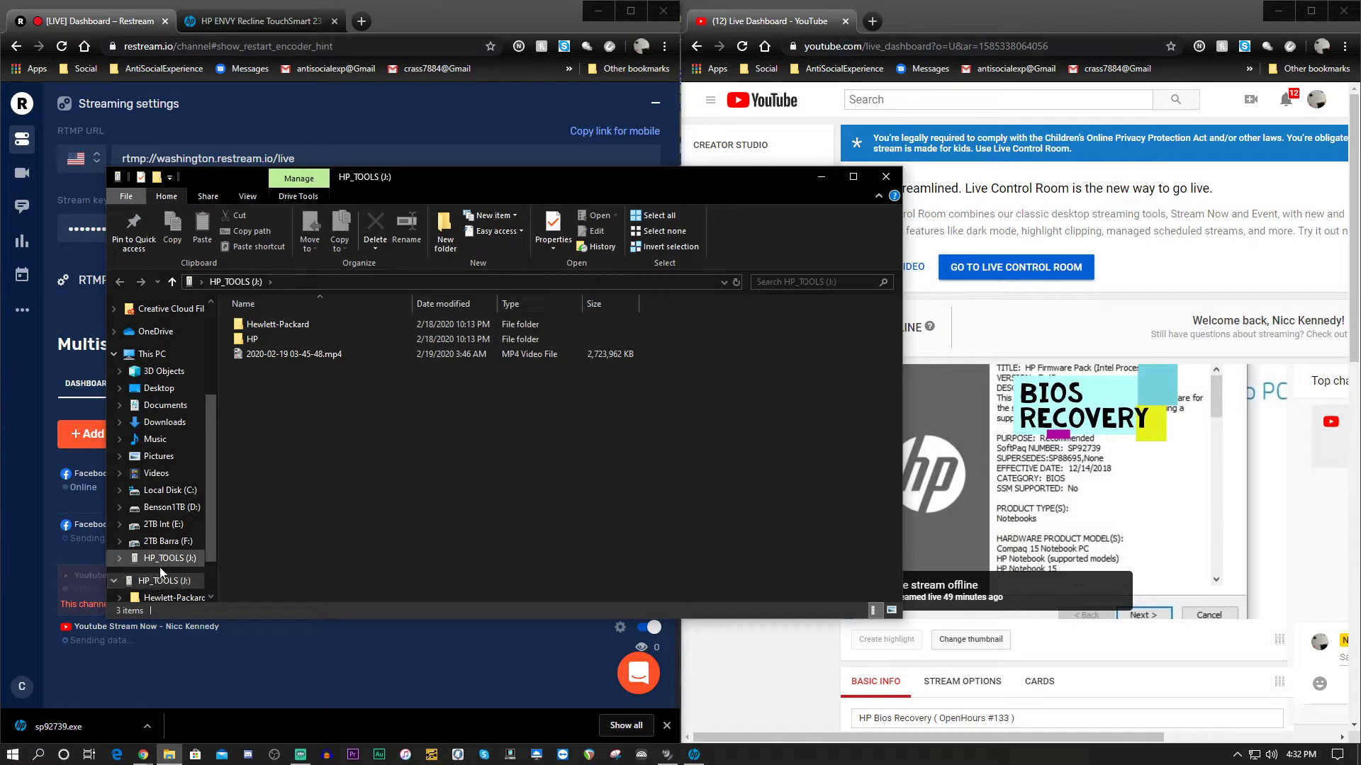
{"action": "left_click", "coordinate": [152, 354]}
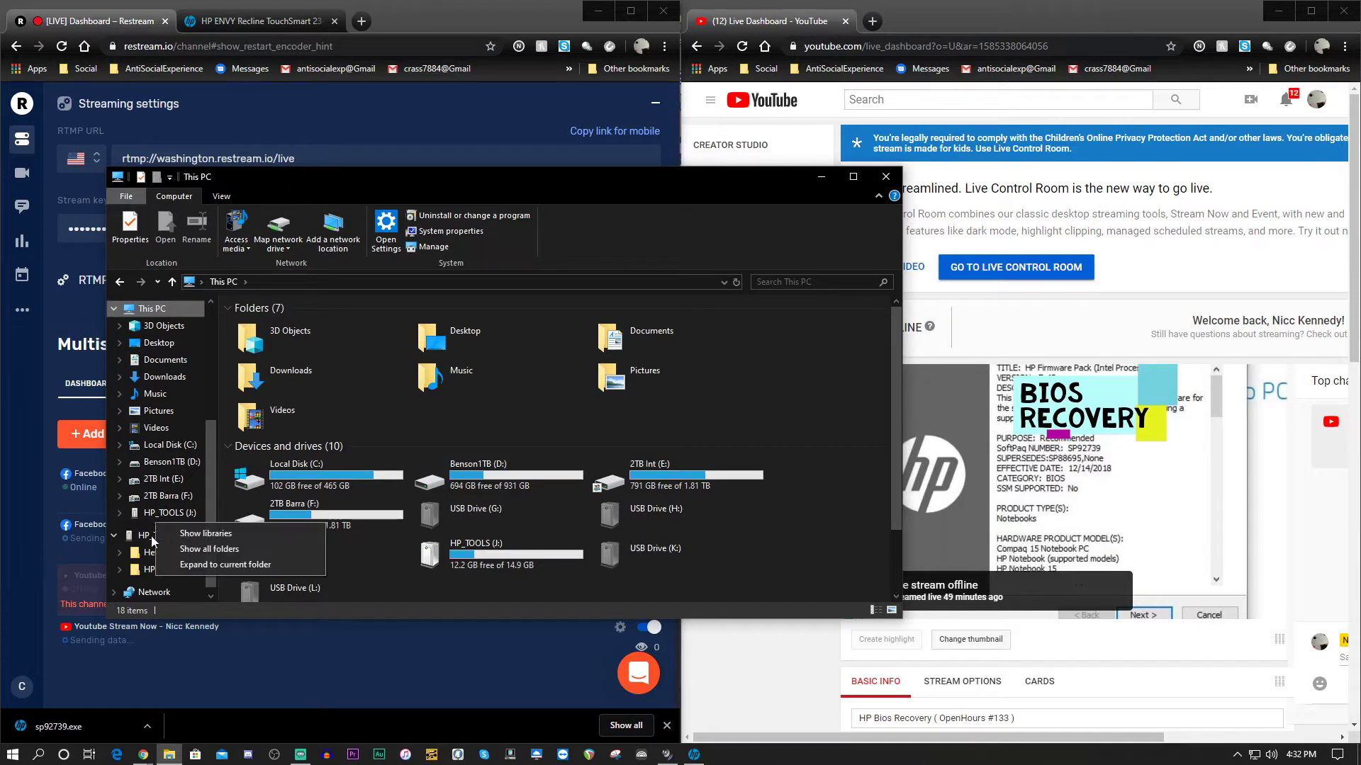
{"action": "left_click", "coordinate": [151, 533]}
{"action": "right_click", "coordinate": [150, 535]}
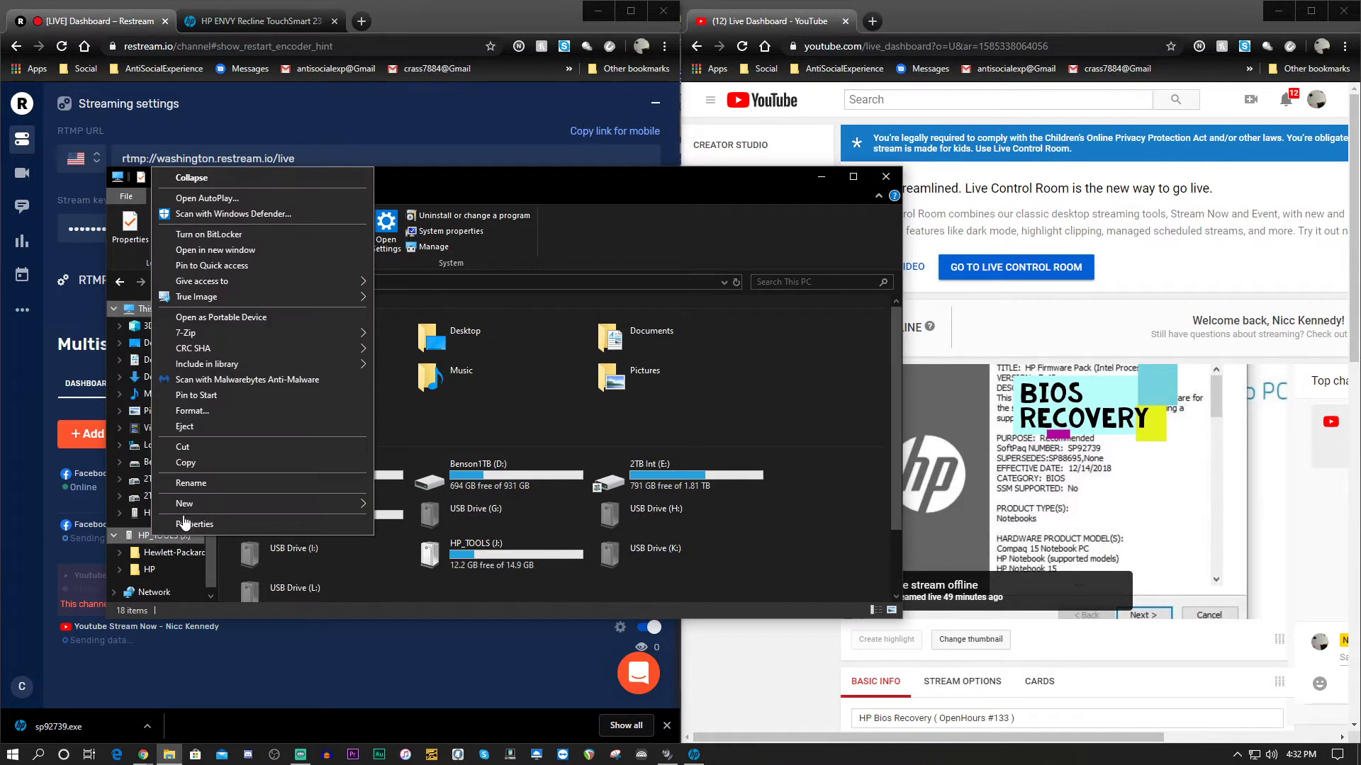
{"action": "left_click", "coordinate": [217, 411]}
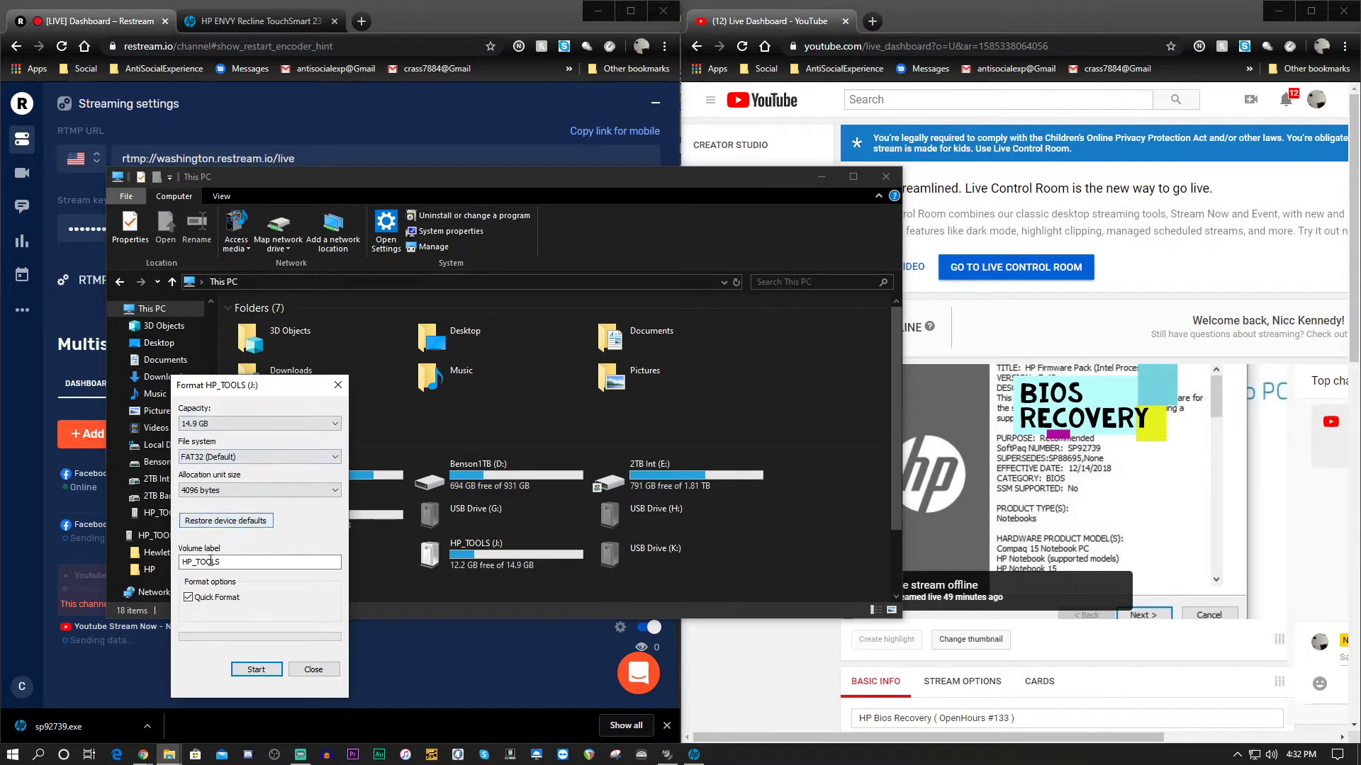
{"action": "left_click", "coordinate": [225, 565]}
{"action": "double_click", "coordinate": [226, 565]}
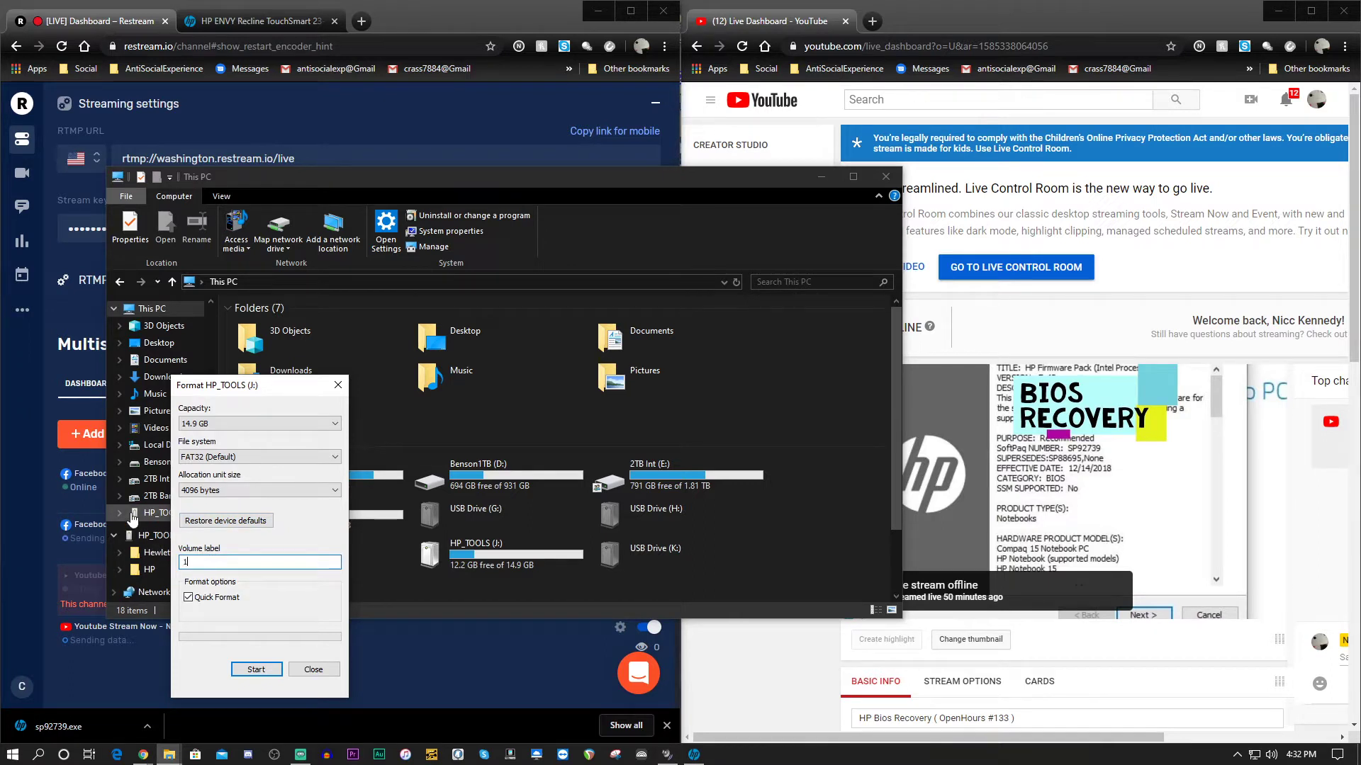
{"action": "type", "text": "gb"}
{"action": "left_click", "coordinate": [255, 670]}
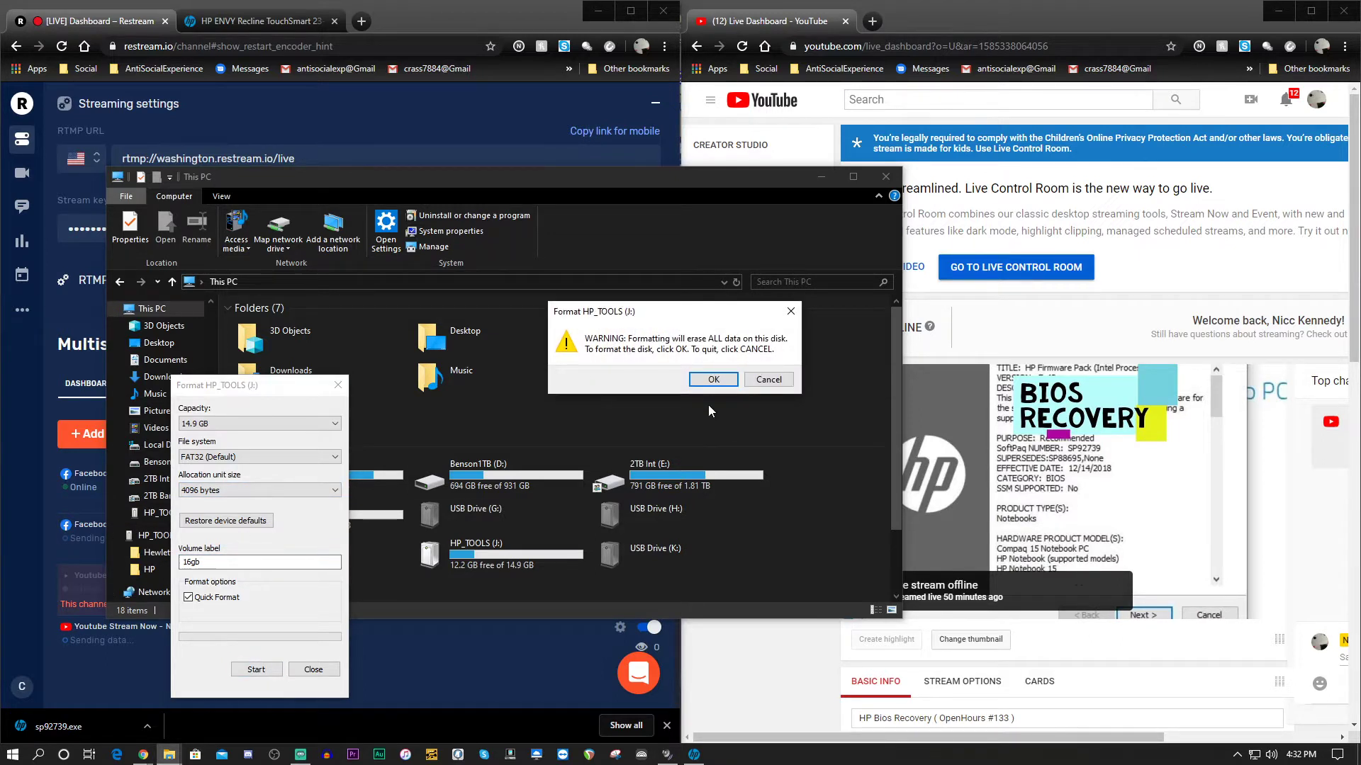
{"action": "left_click", "coordinate": [712, 380]}
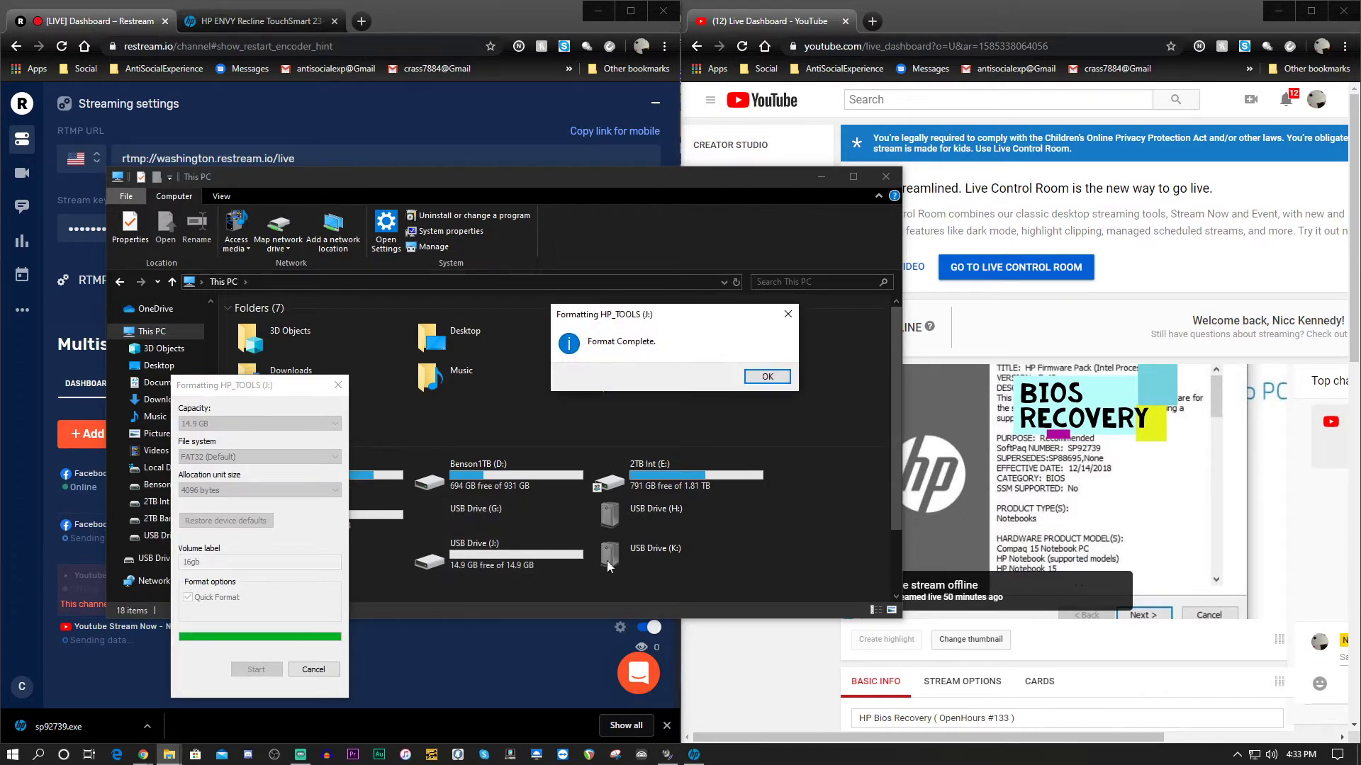
{"action": "left_click", "coordinate": [758, 377]}
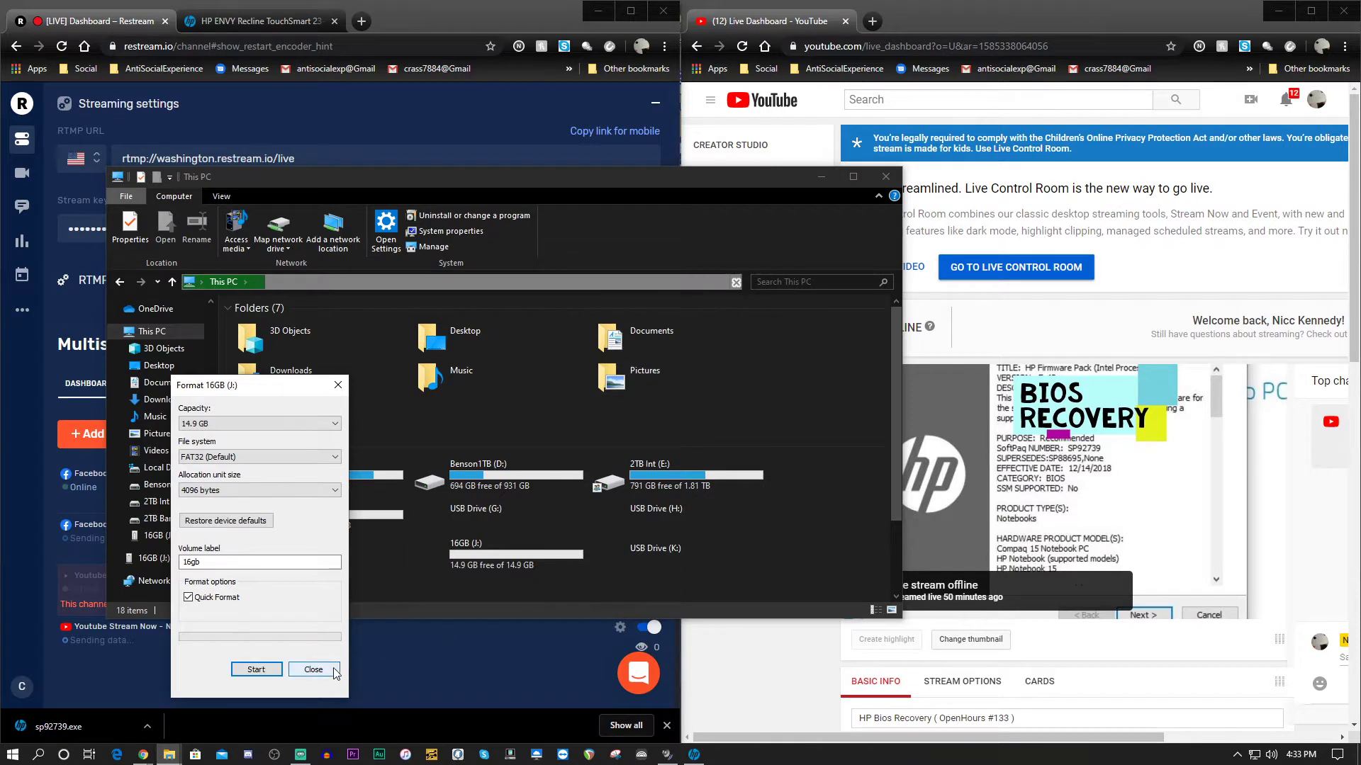
- Search 'hp 15-f010dx drivers' in Chrome and open HP's software and drivers result
{"action": "left_click", "coordinate": [313, 669]}
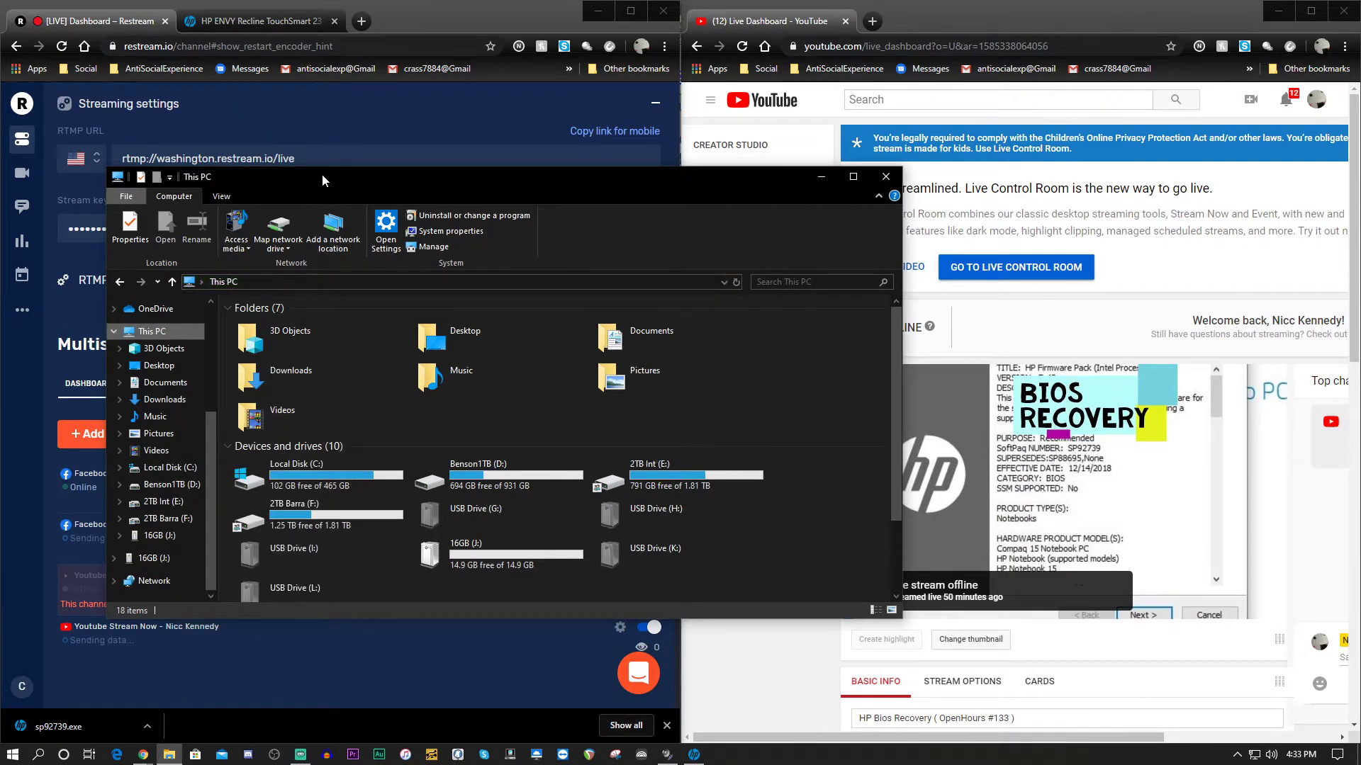
{"action": "left_click_drag", "start_coordinate": [321, 177], "coordinate": [348, 199]}
{"action": "left_click", "coordinate": [238, 8]}
{"action": "left_click", "coordinate": [215, 50]}
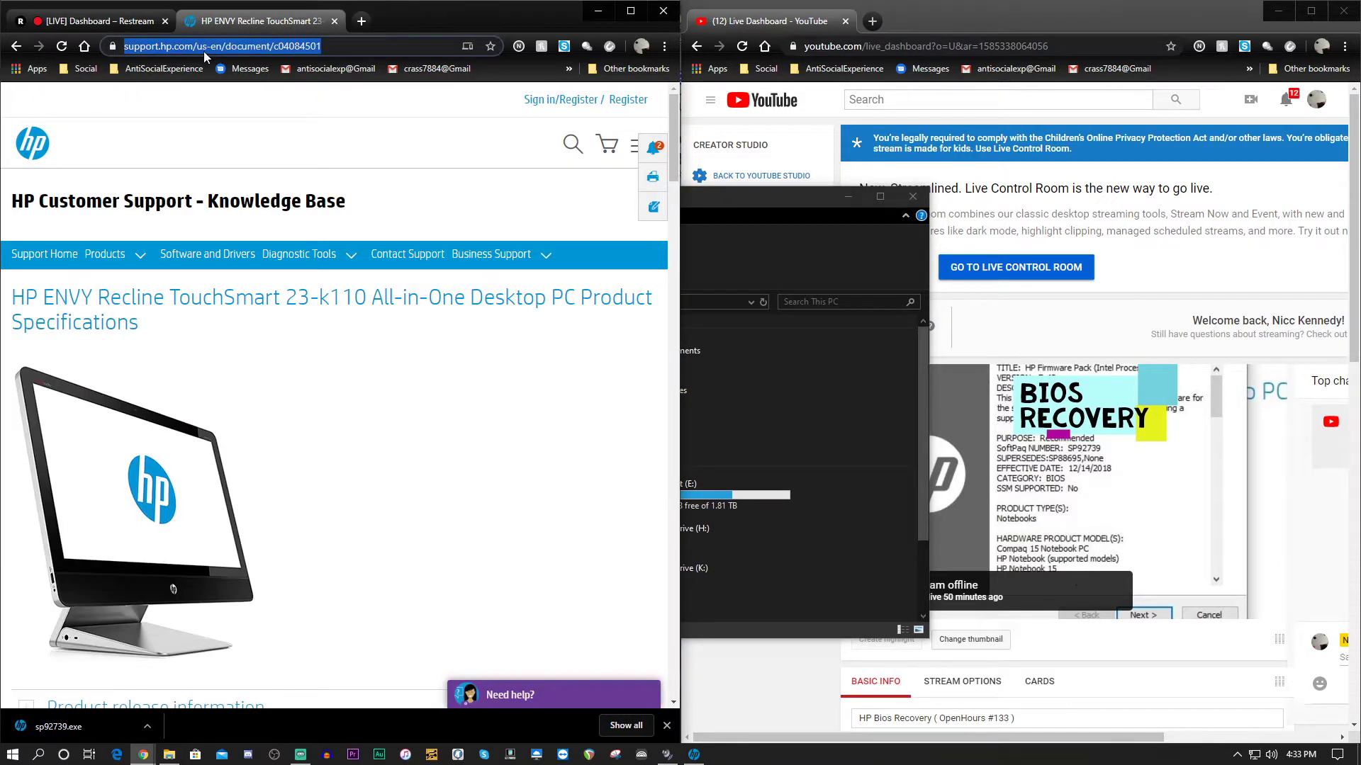
{"action": "type", "text": "hp 1"}
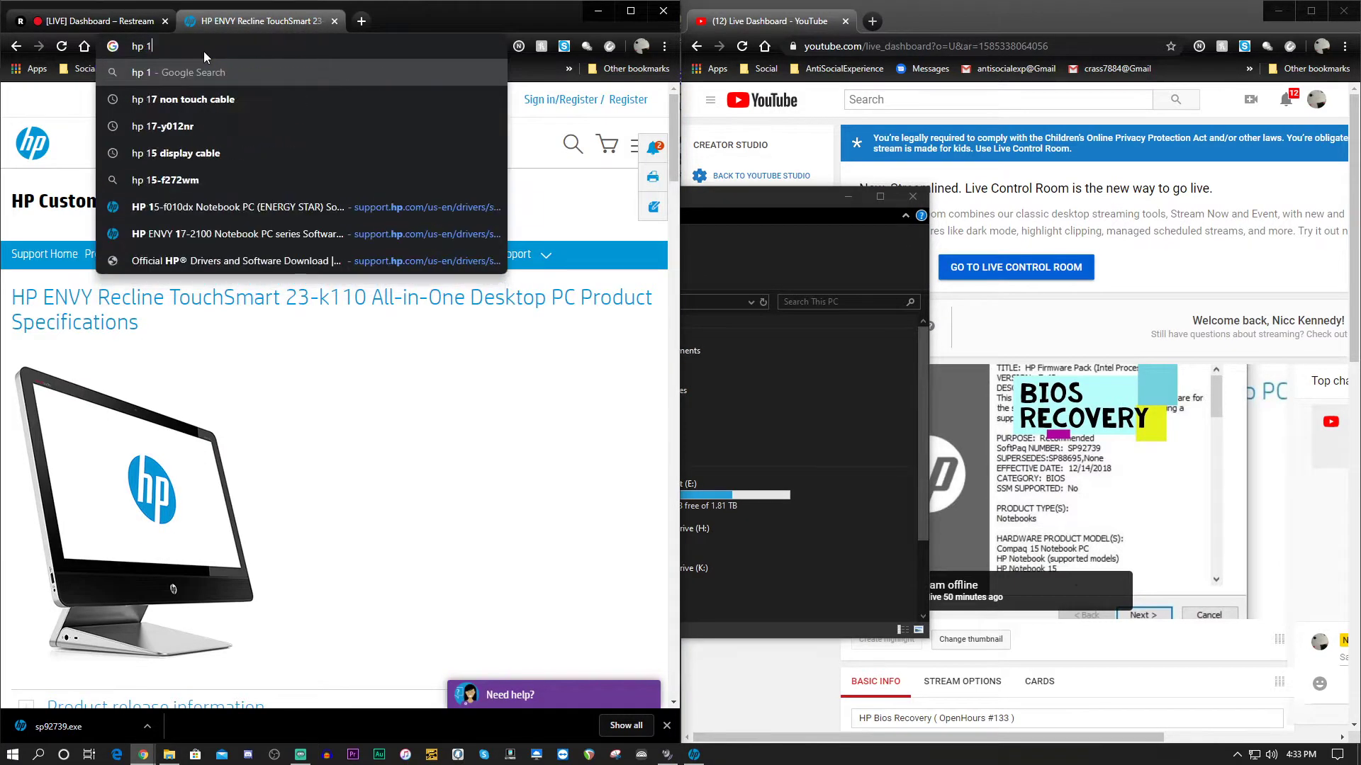
{"action": "type", "text": "5-f"}
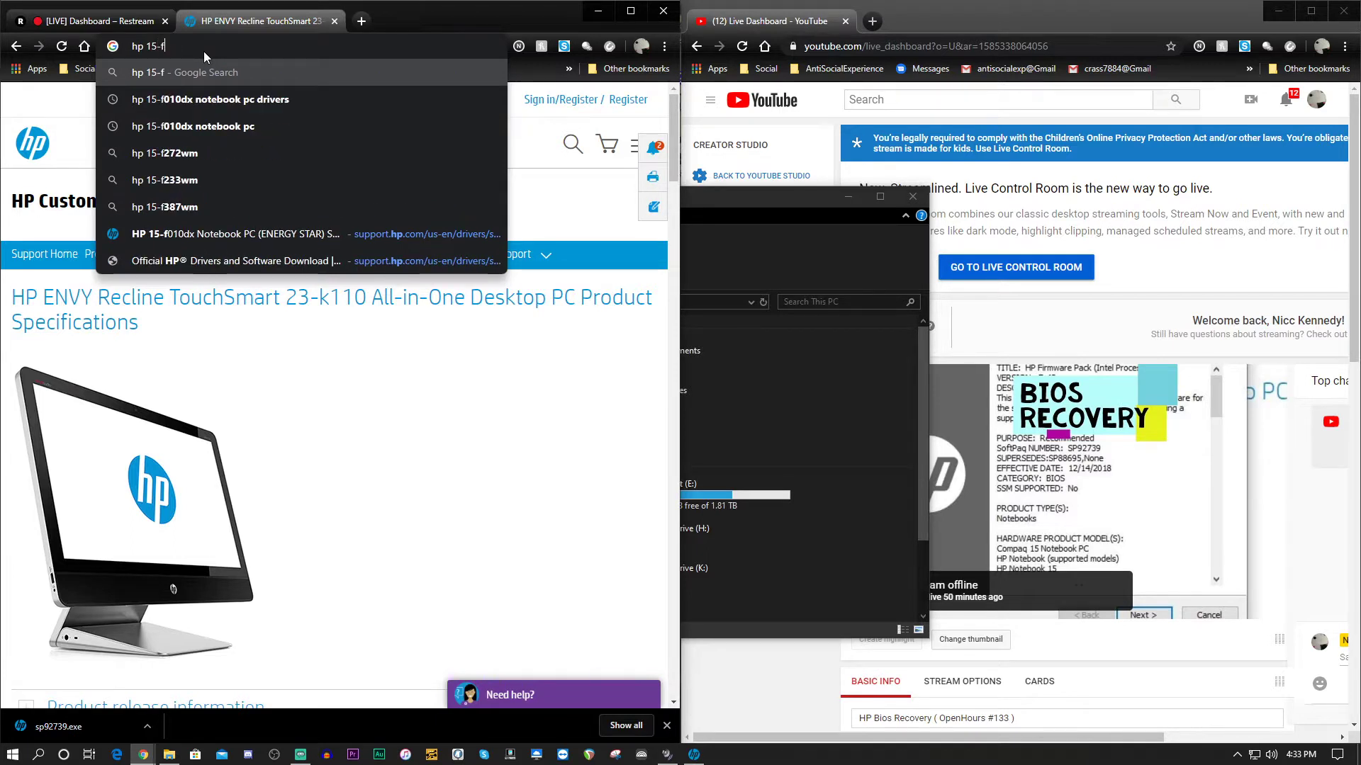
{"action": "type", "text": "010d"}
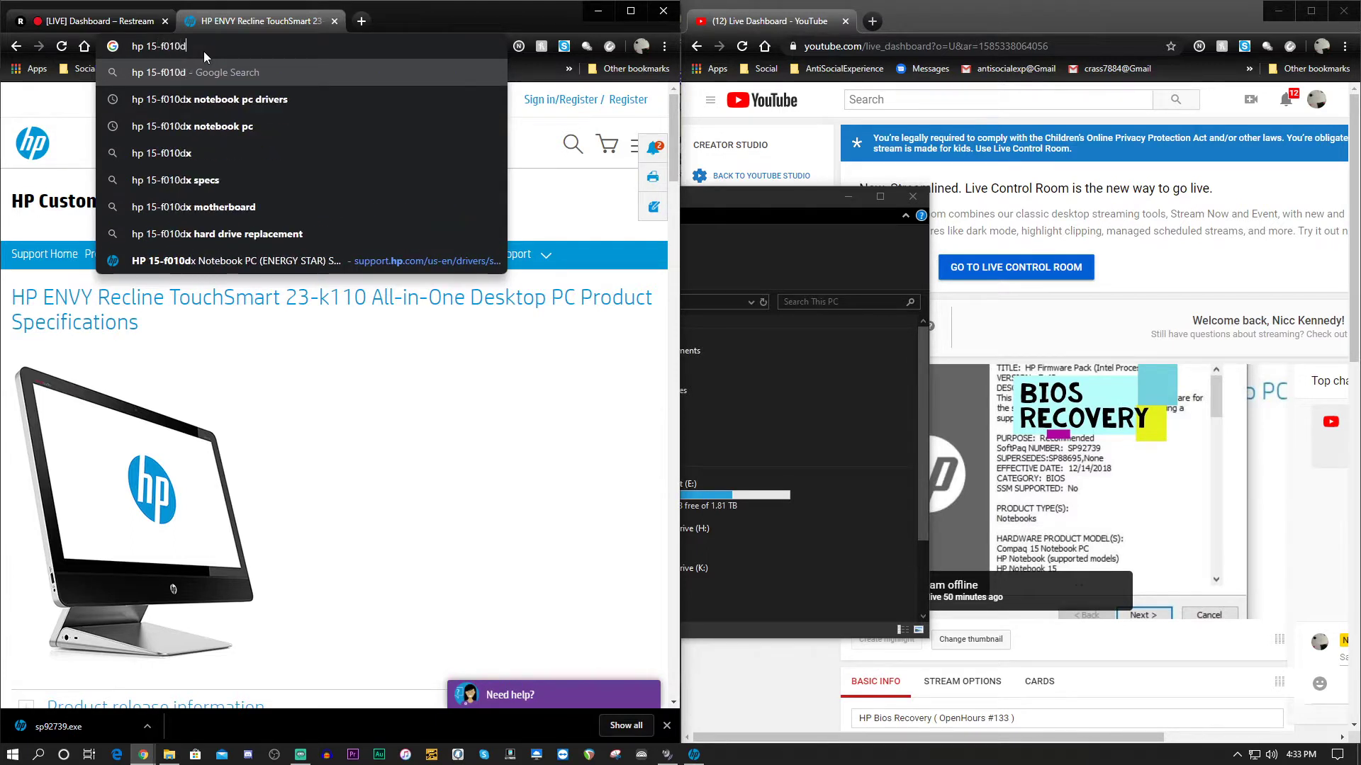
{"action": "type", "text": "x"}
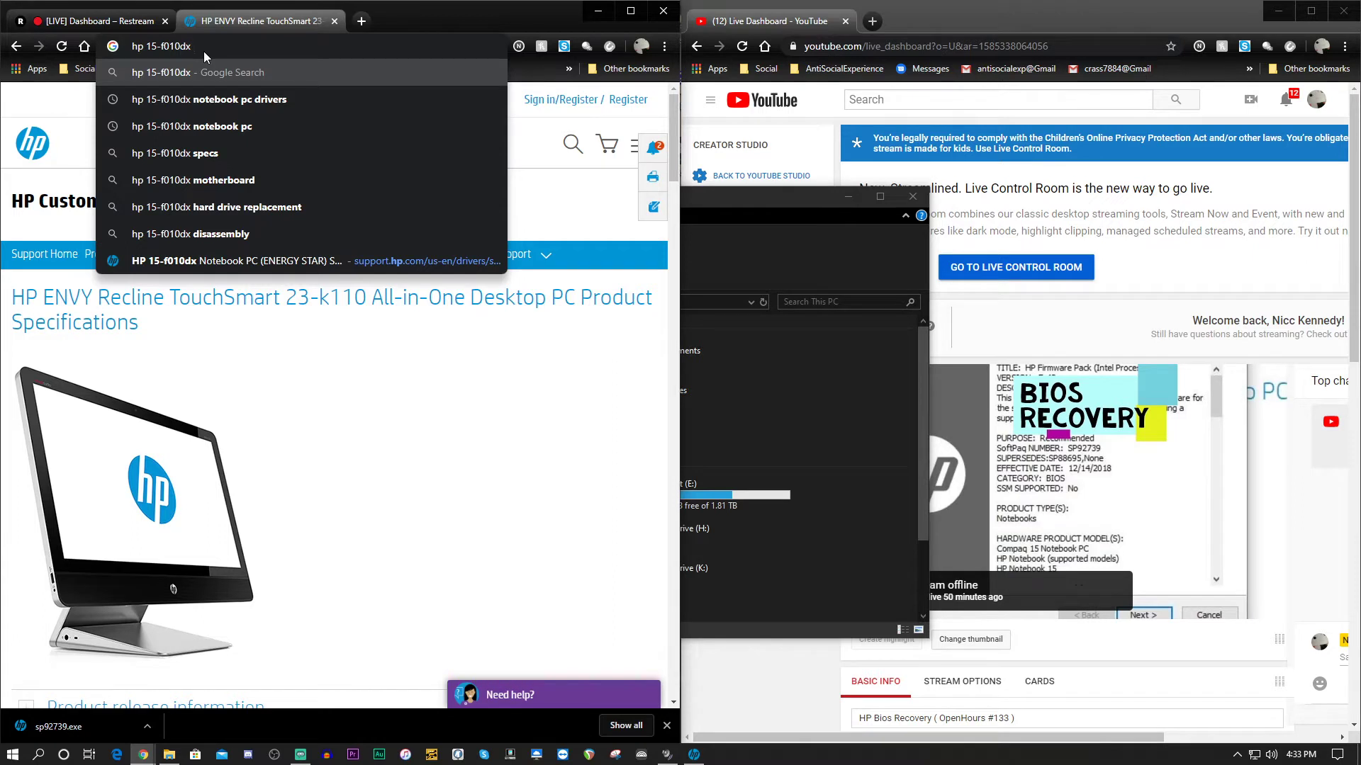
{"action": "type", "text": " drivers"}
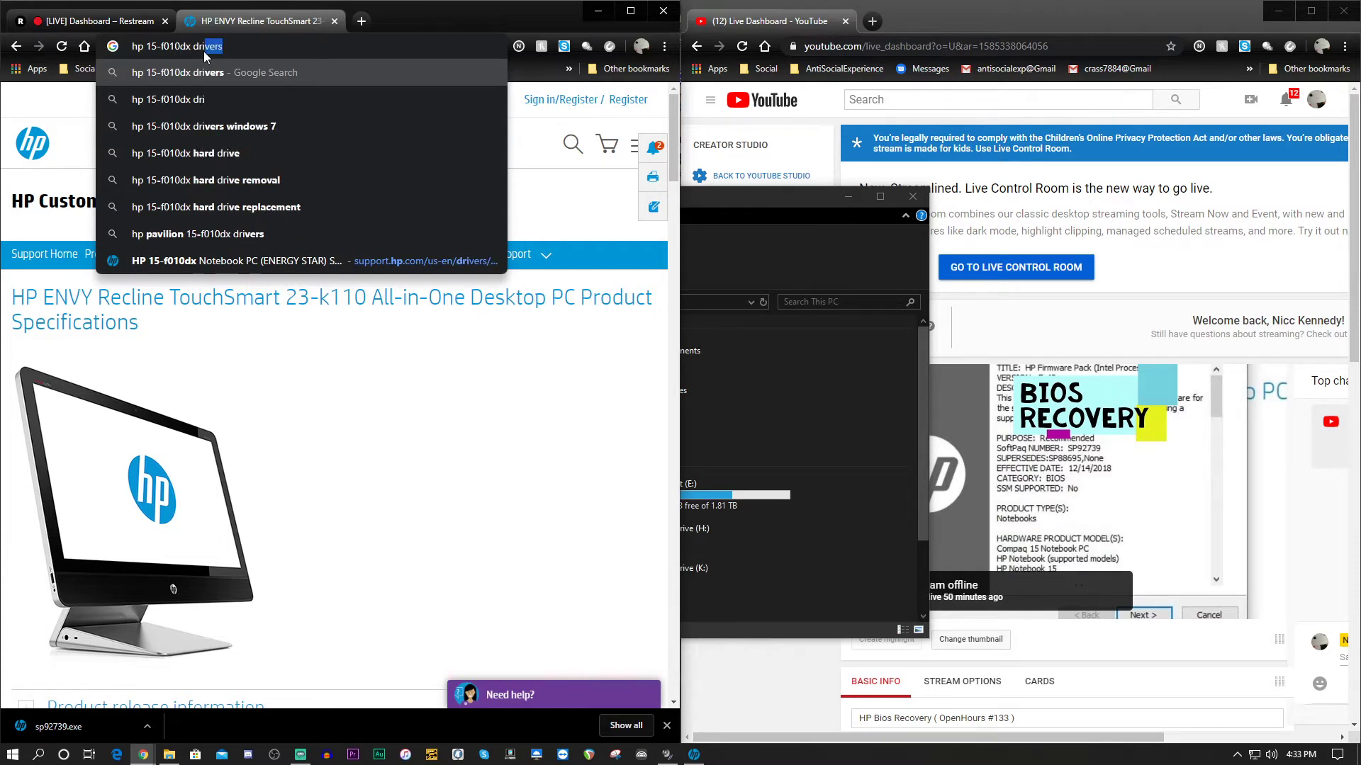
{"action": "type", "text": "a"}
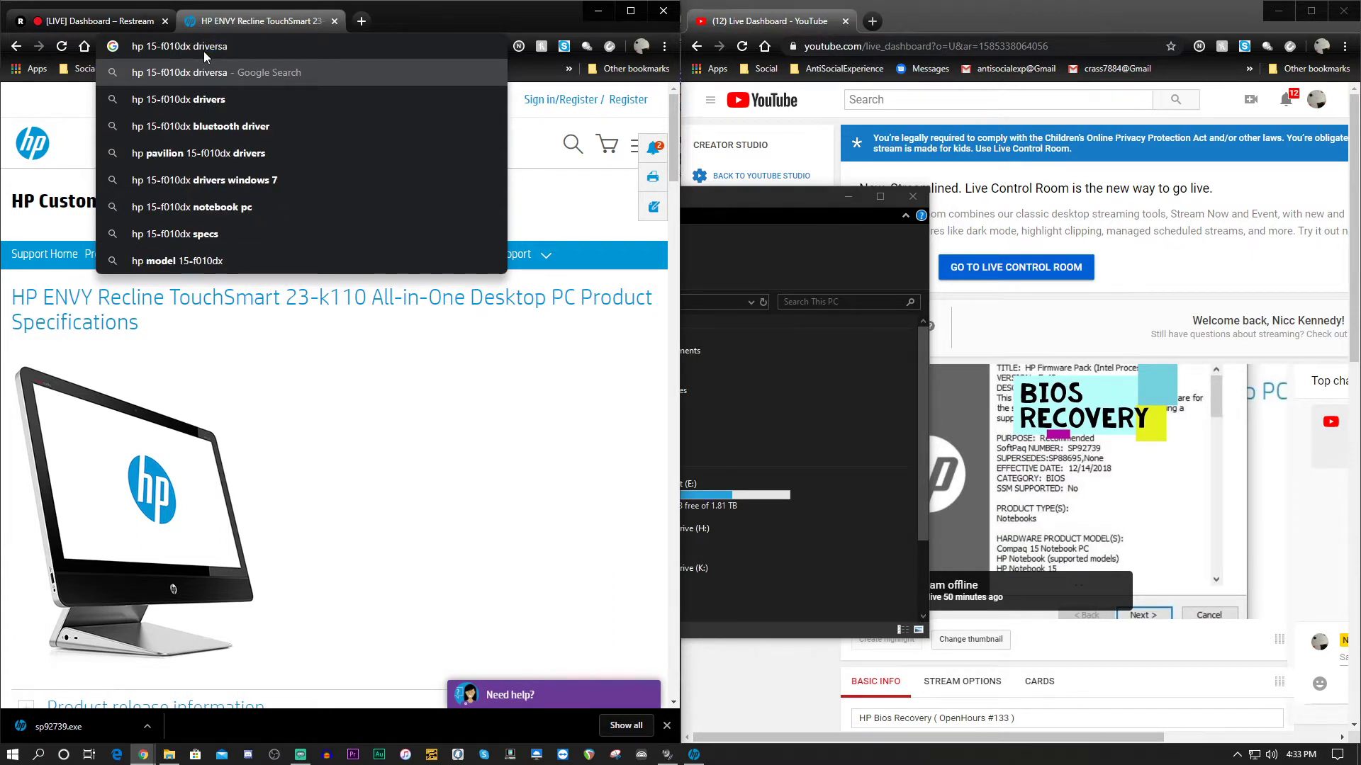
{"action": "key", "text": "BackSpace"}
{"action": "key", "text": "BackSpace"}
{"action": "type", "text": "s"}
{"action": "key", "text": "Return"}
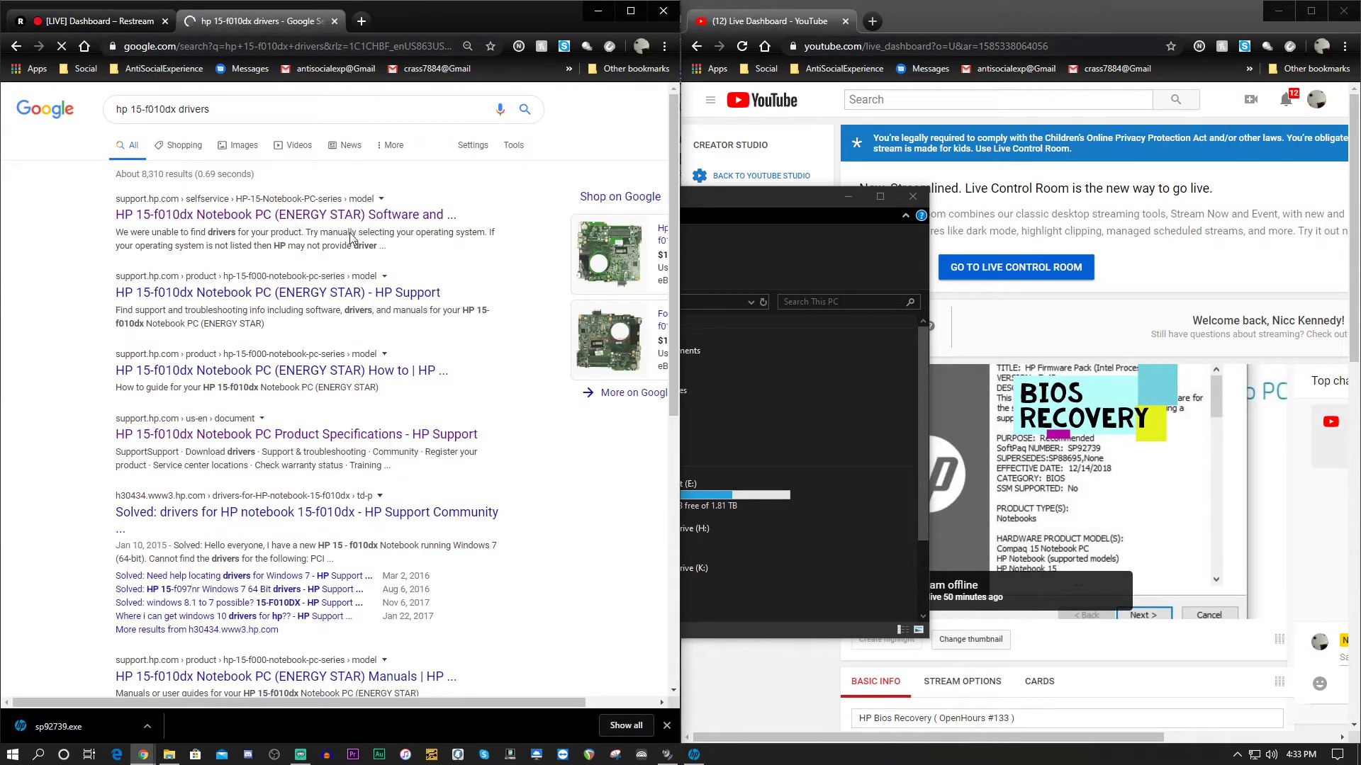
{"action": "left_click", "coordinate": [281, 215]}
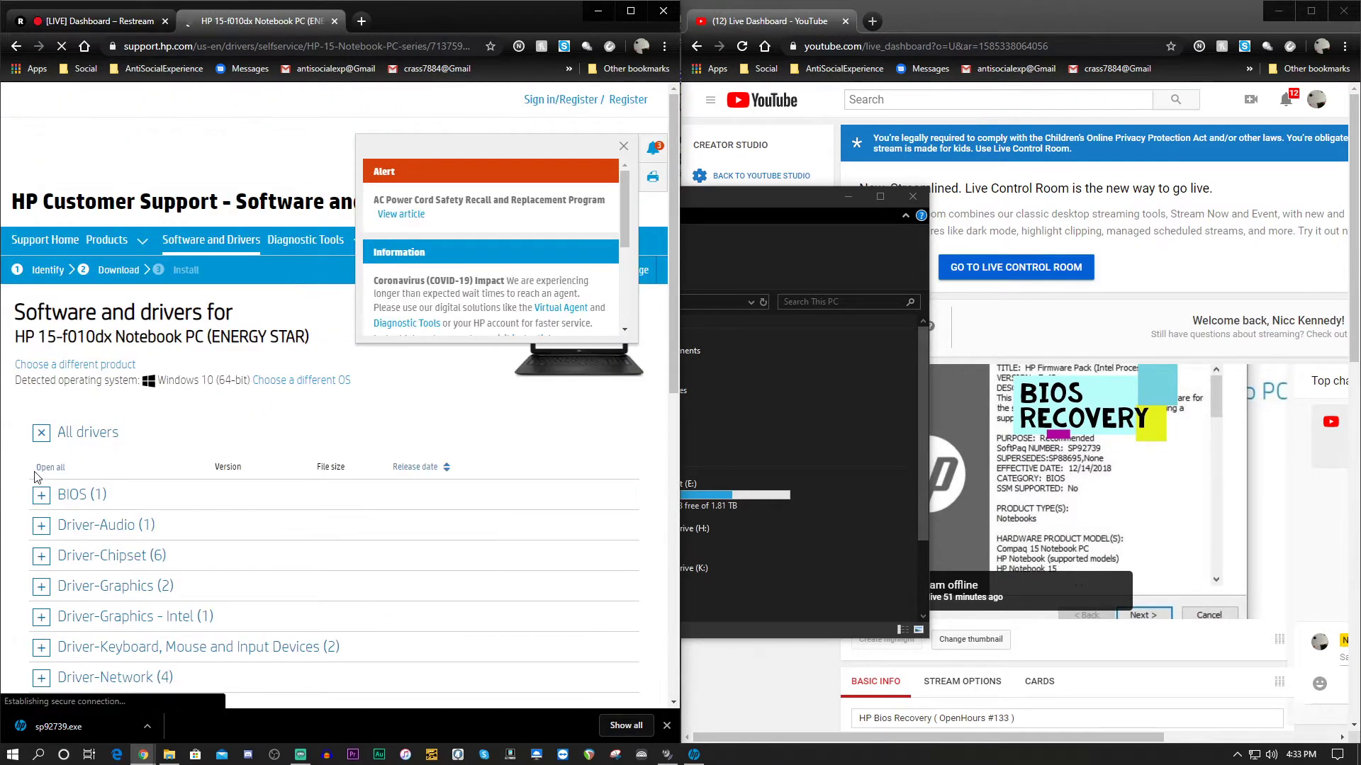
- Download the HP Firmware Pack from the BIOS category, choosing the manual download option
{"action": "left_click", "coordinate": [92, 489]}
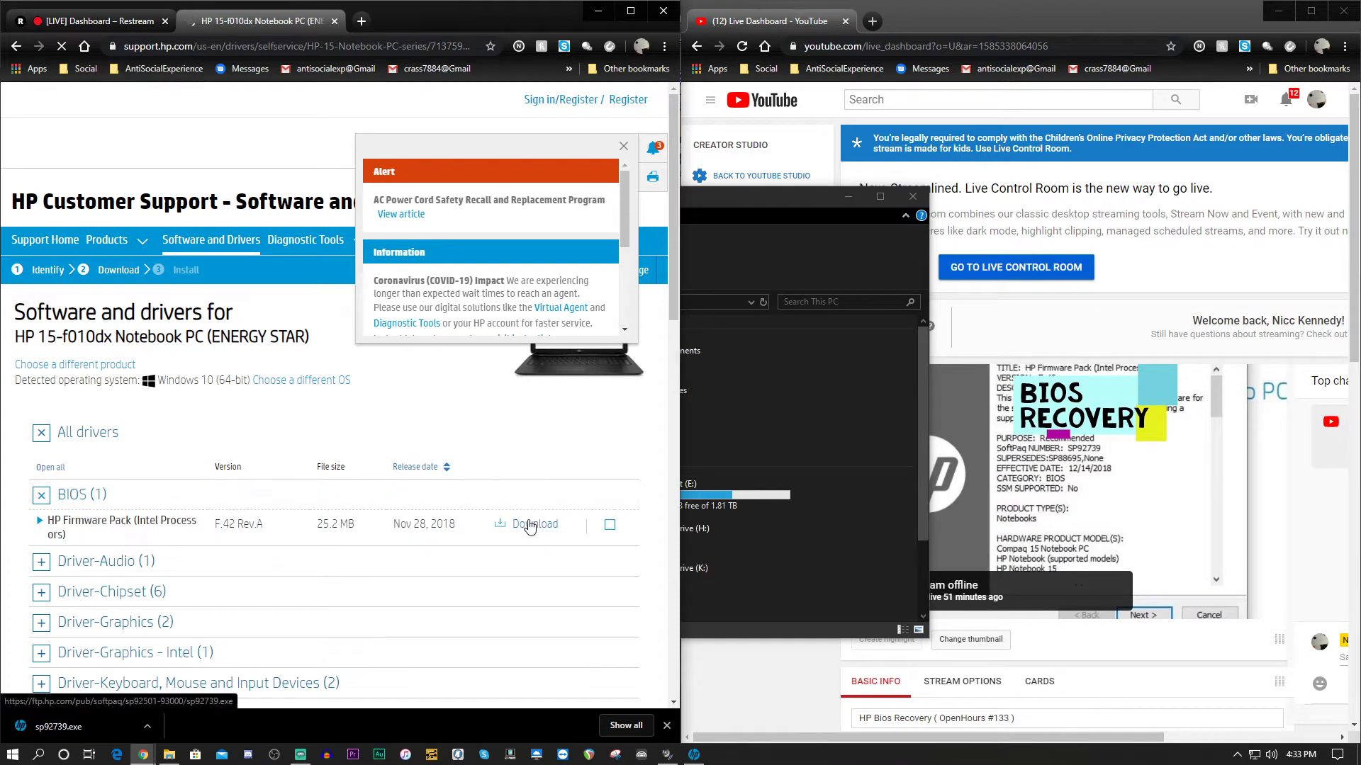
{"action": "left_click", "coordinate": [524, 524]}
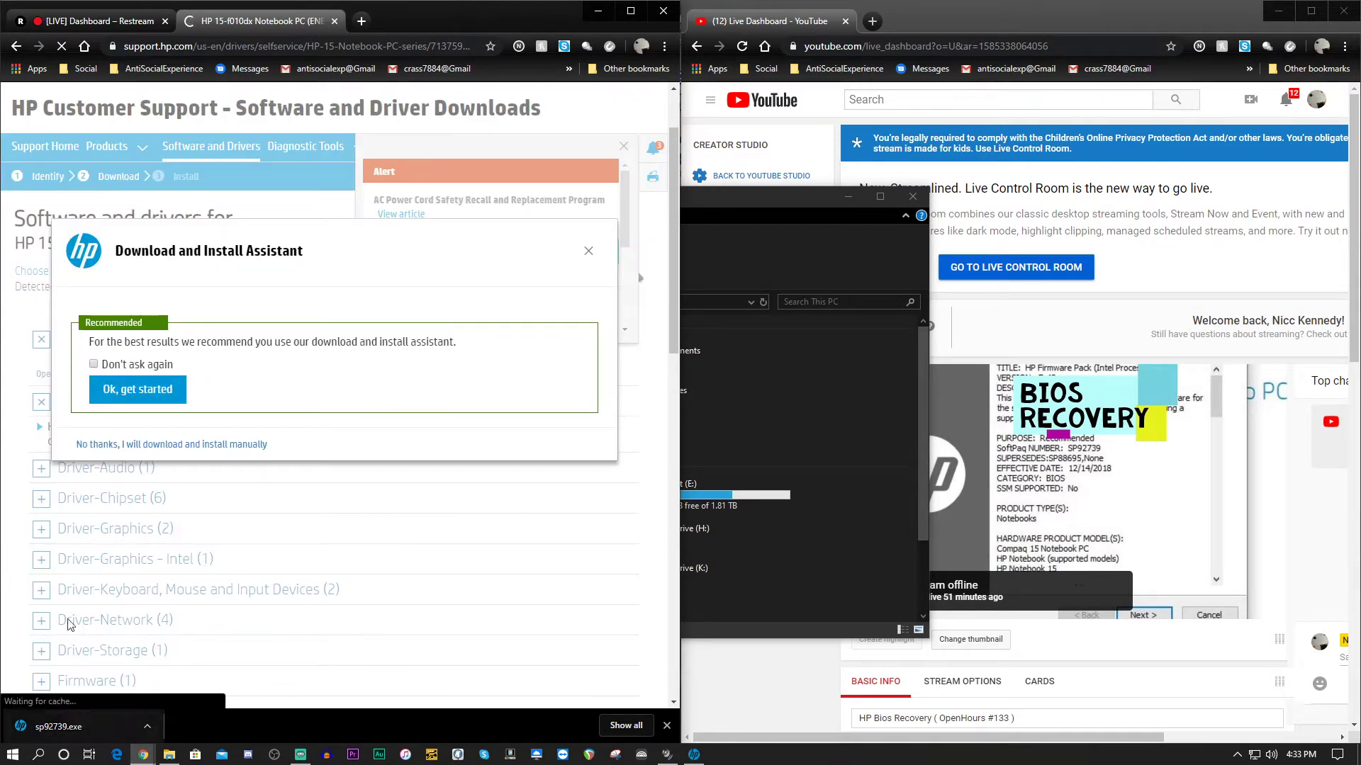
{"action": "left_click", "coordinate": [111, 445]}
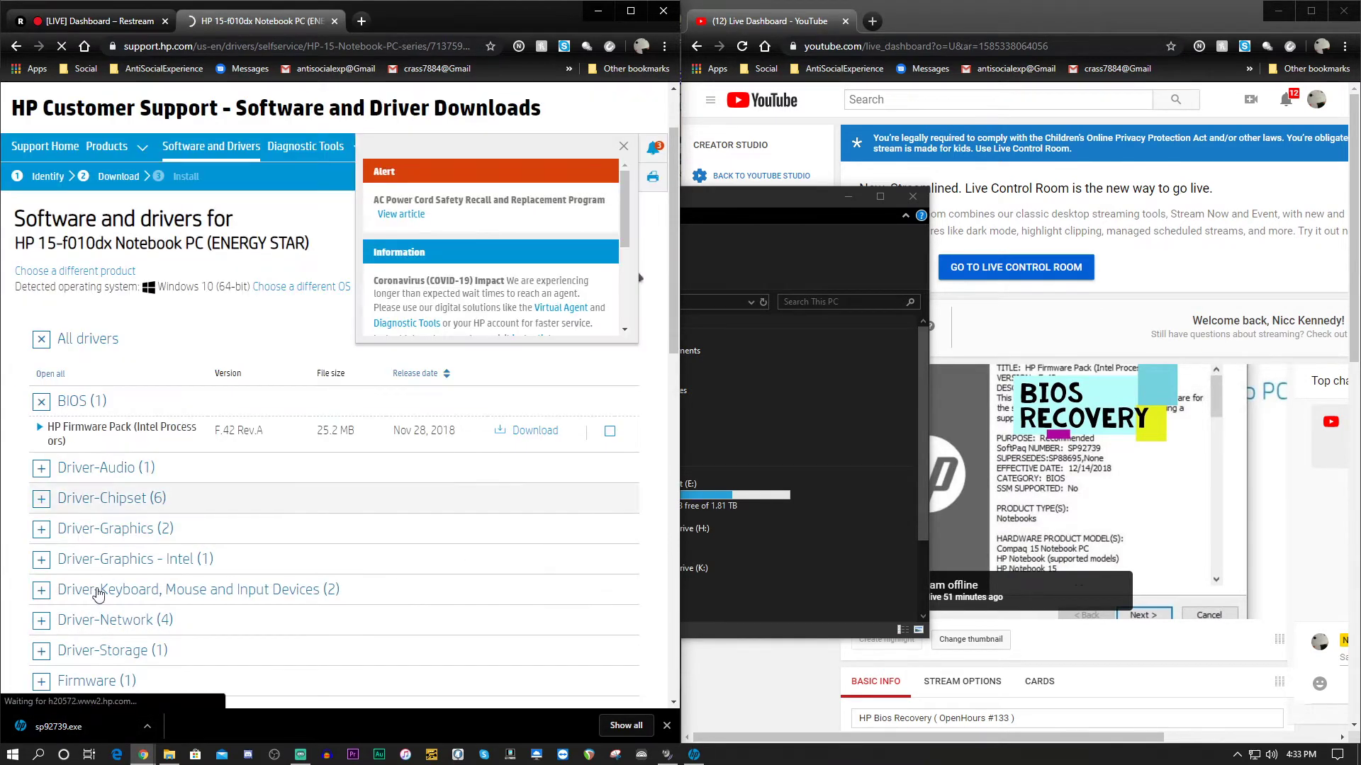
{"action": "left_click", "coordinate": [25, 677]}
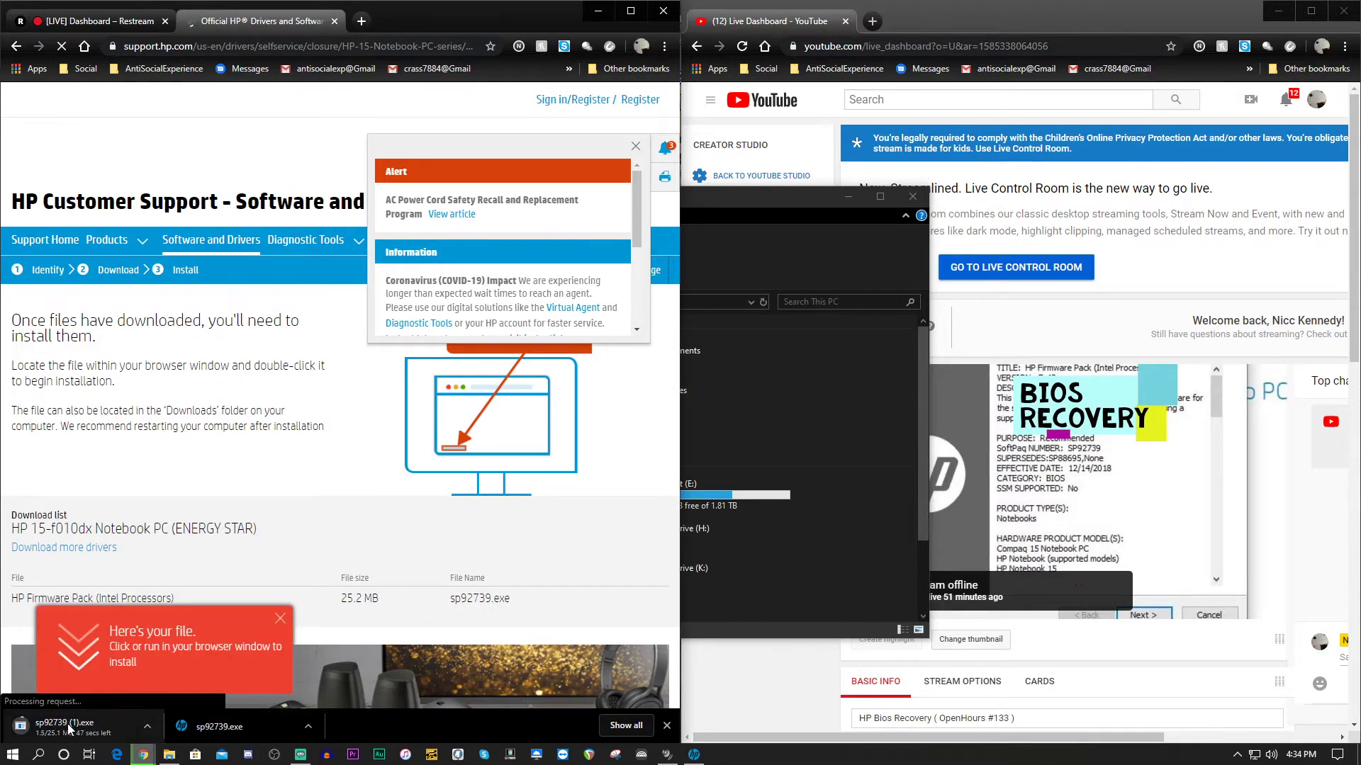
- Cancel the duplicate firmware download in Chrome's download shelf
{"action": "left_click", "coordinate": [146, 727]}
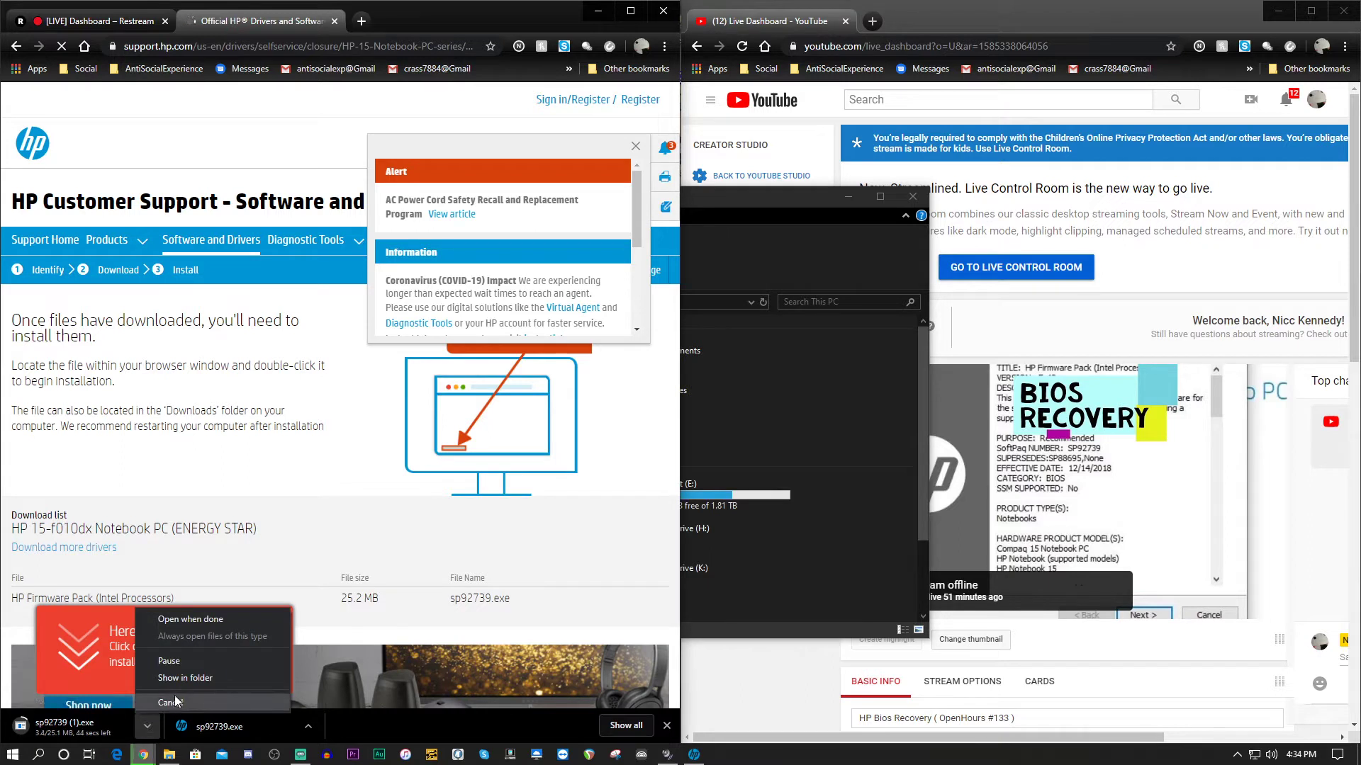
{"action": "left_click", "coordinate": [170, 702]}
{"action": "left_click", "coordinate": [149, 727]}
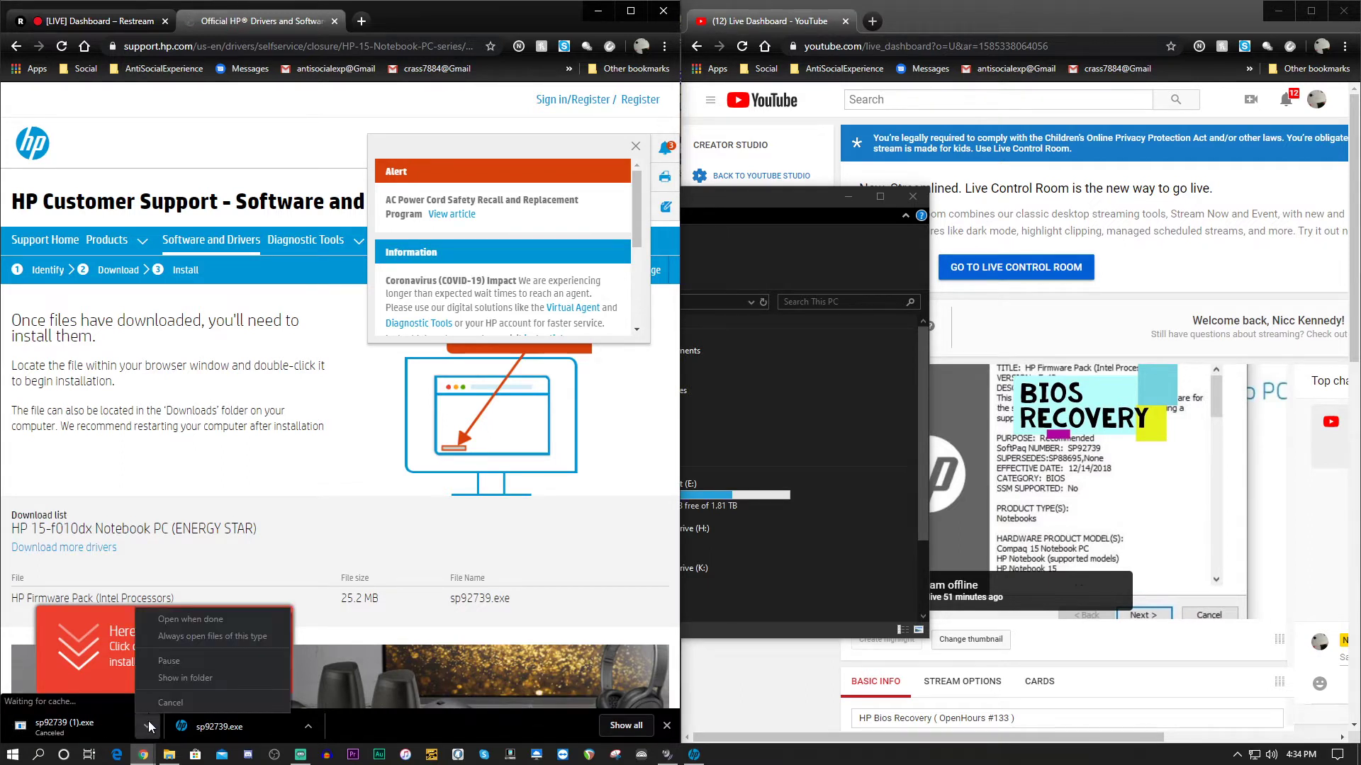
- Run sp92739.exe and step past package info, license and the default extraction folder
{"action": "left_click", "coordinate": [249, 731]}
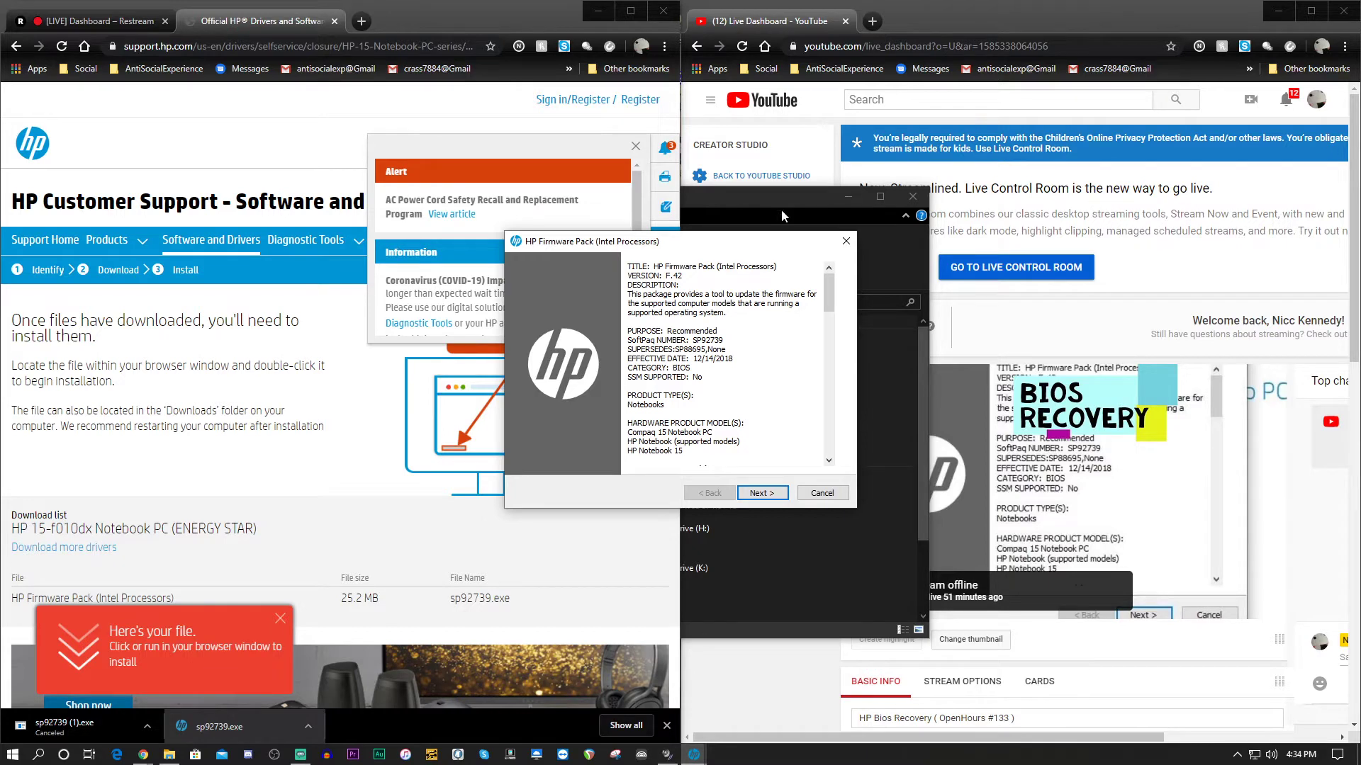
{"action": "left_click", "coordinate": [762, 493]}
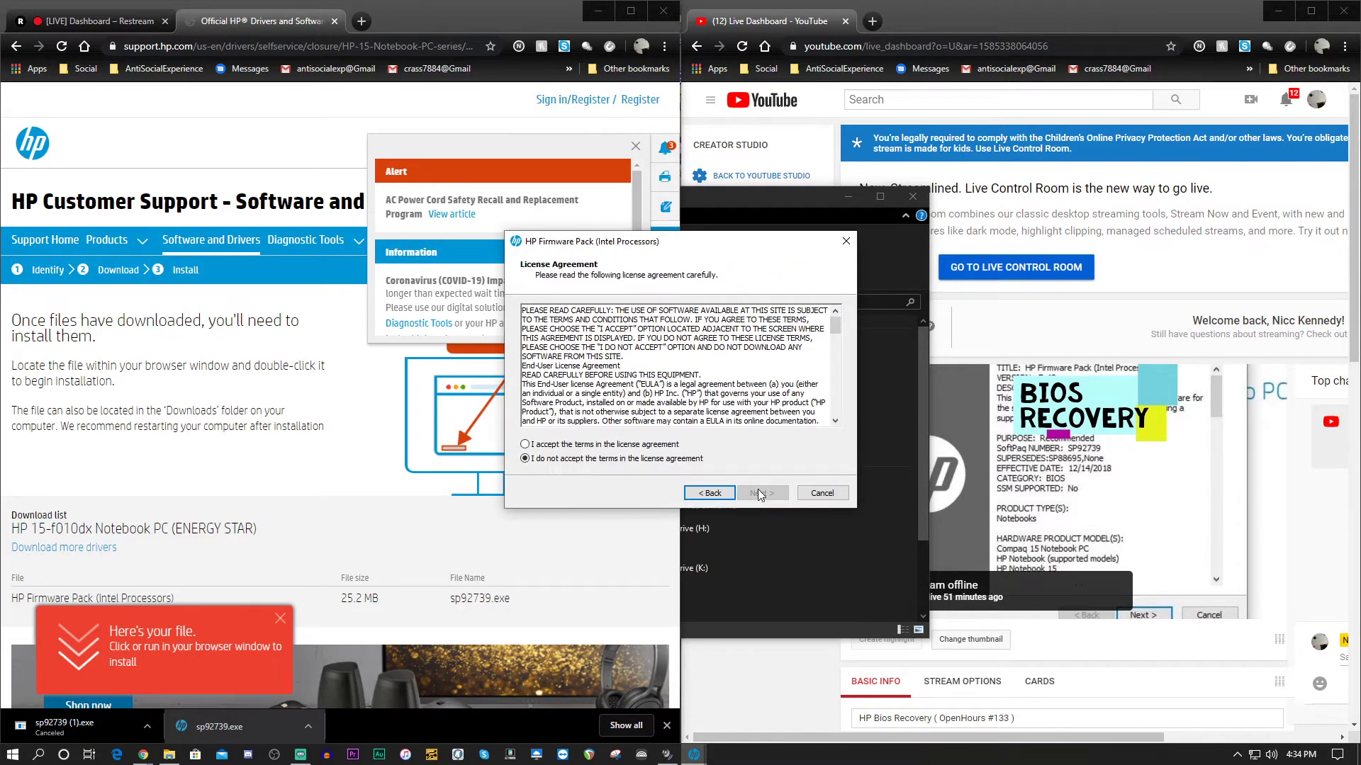
{"action": "left_click", "coordinate": [582, 444]}
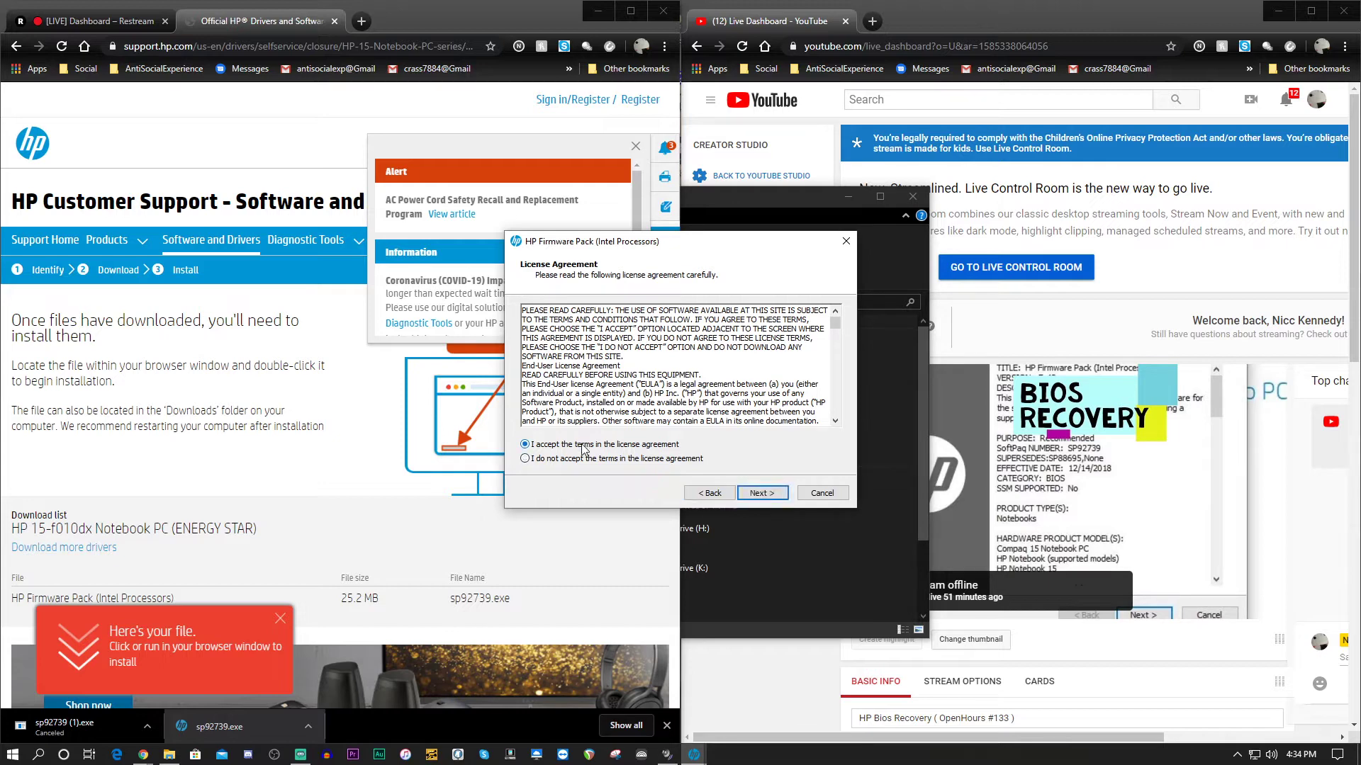
{"action": "left_click", "coordinate": [767, 494]}
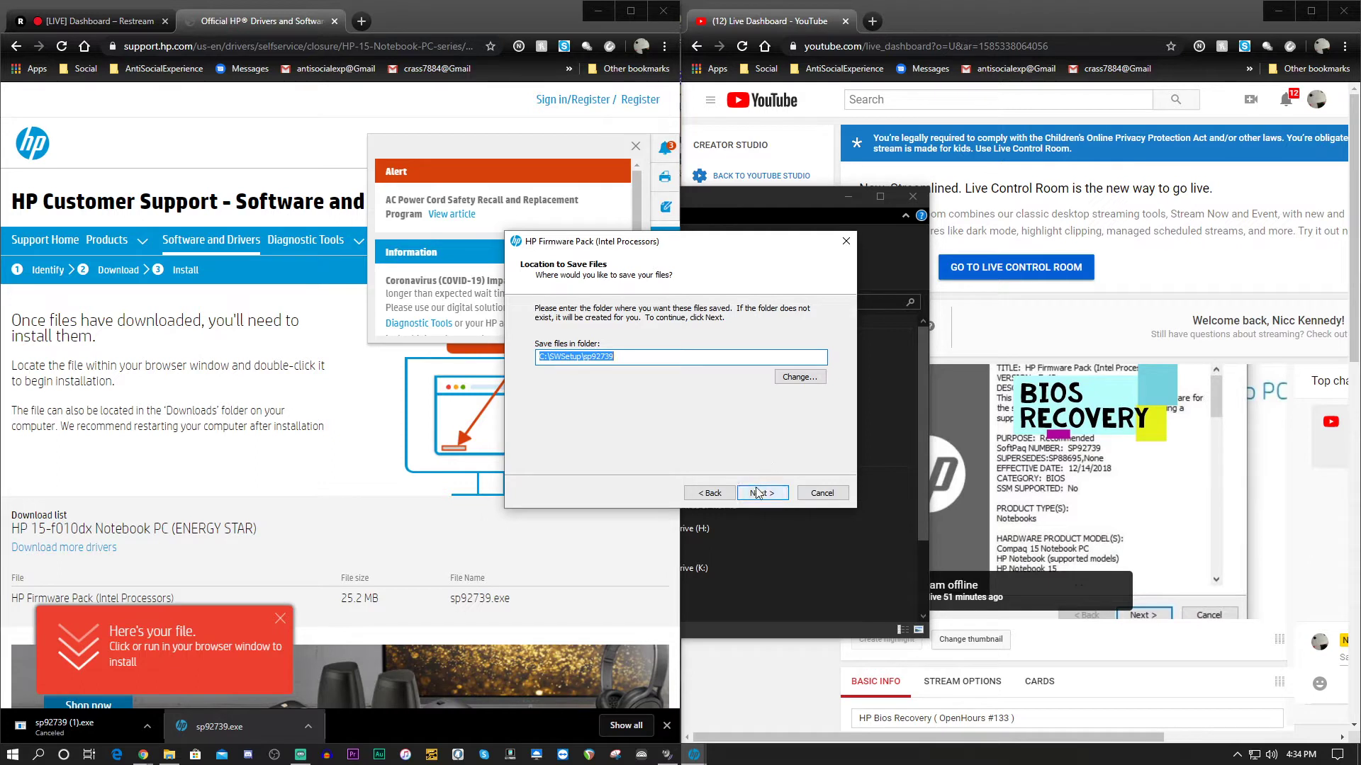
{"action": "left_click", "coordinate": [757, 493]}
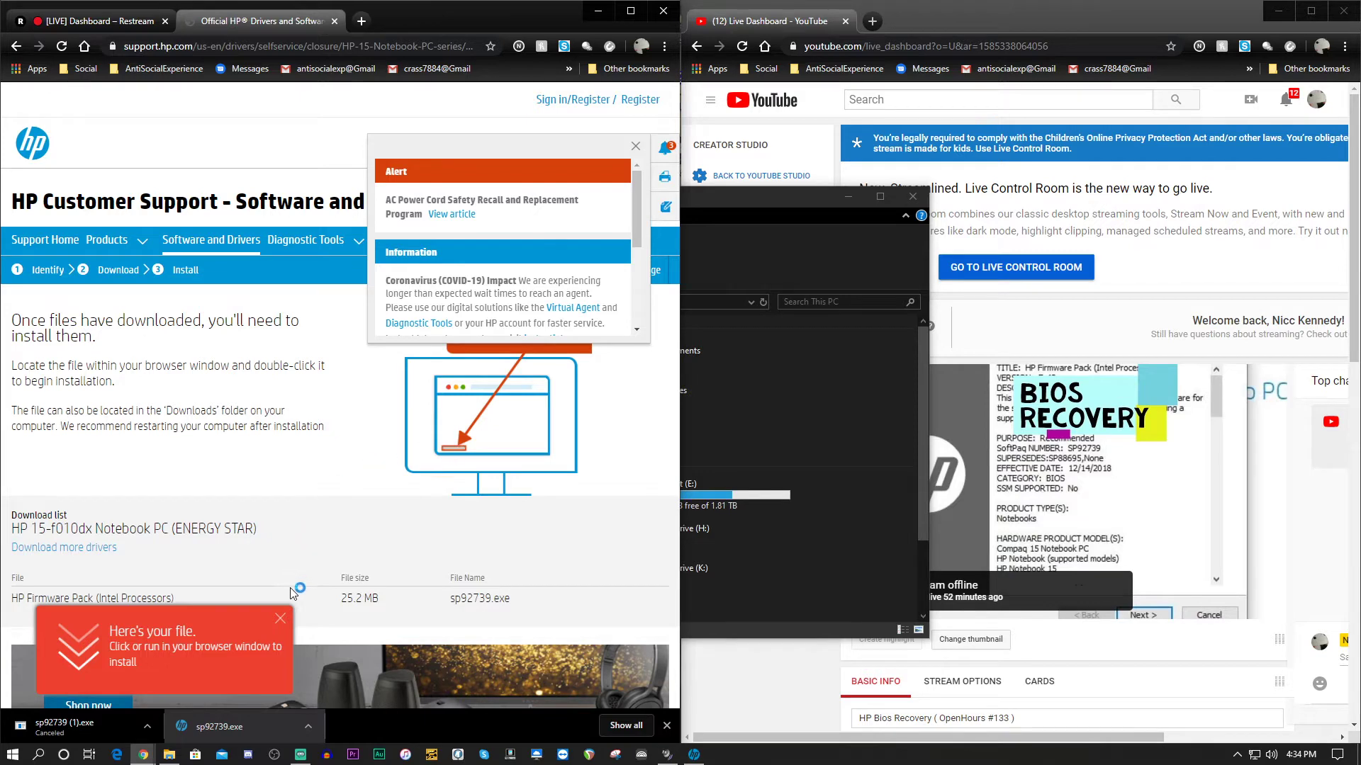
- Bring the firmware installer back and accept the terms on its License Agreement page
{"action": "left_click", "coordinate": [281, 606]}
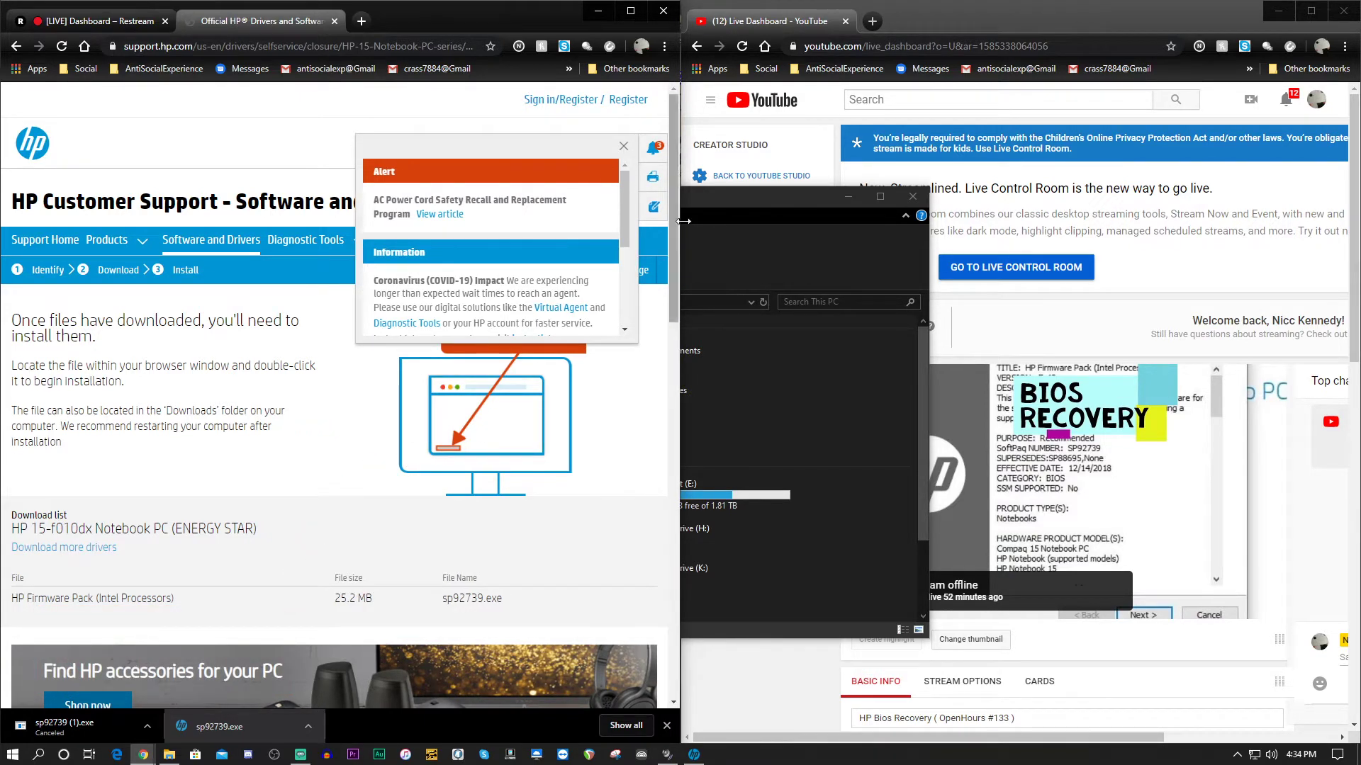
{"action": "left_click", "coordinate": [693, 755]}
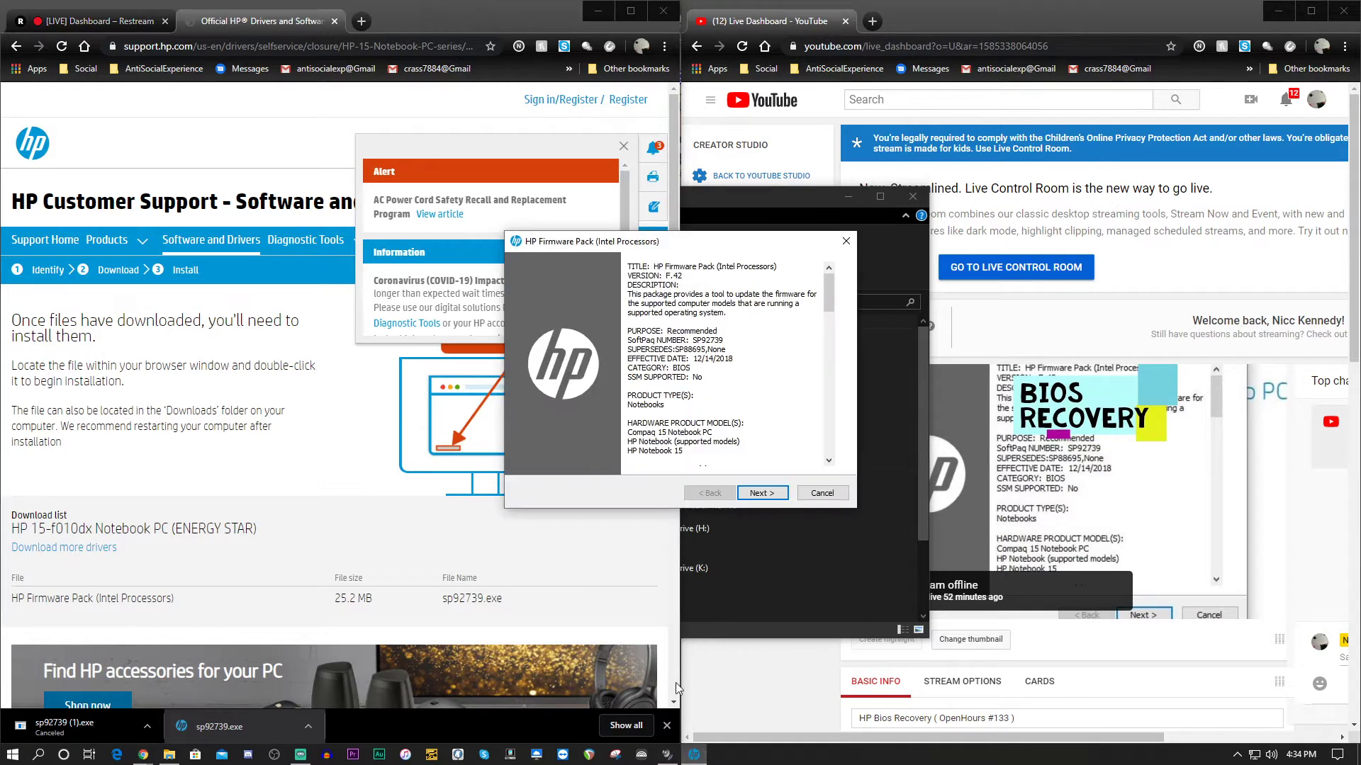
{"action": "left_click", "coordinate": [757, 493]}
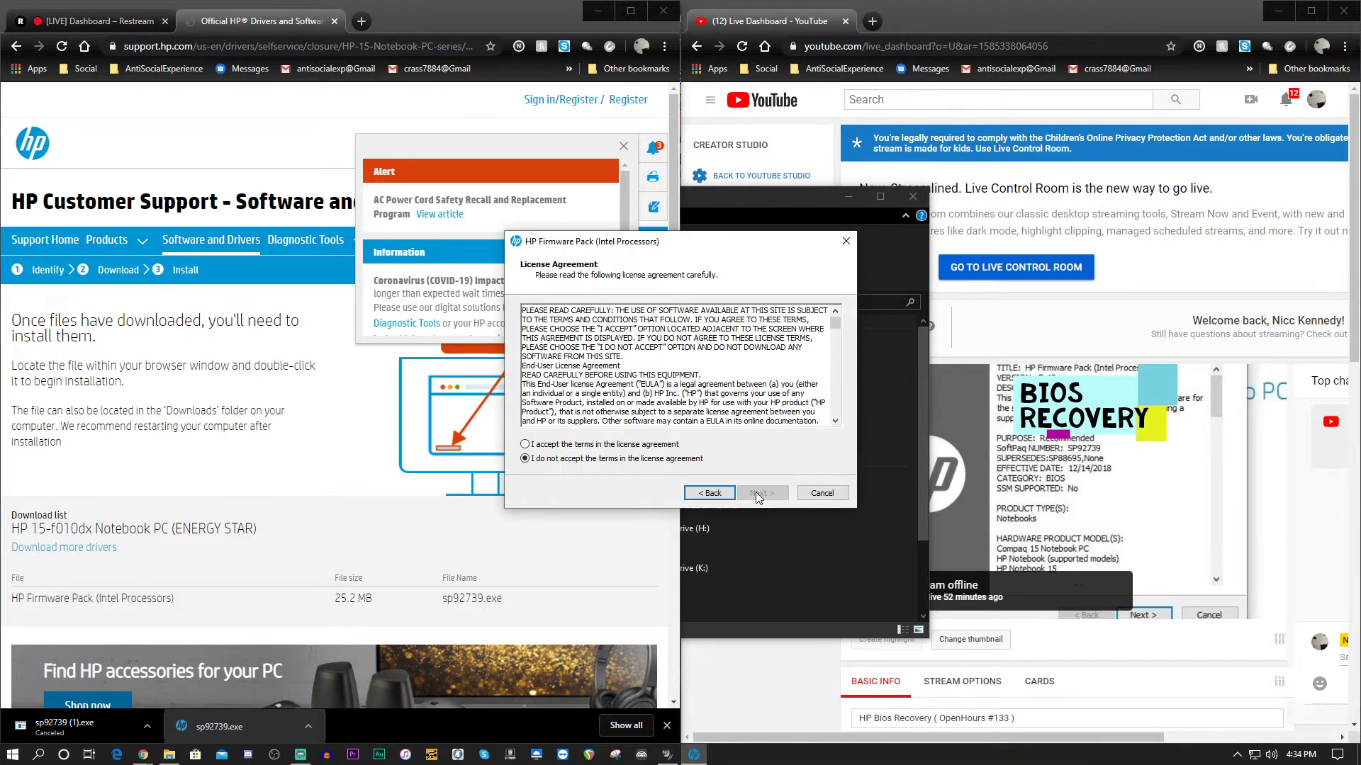
{"action": "left_click", "coordinate": [657, 445]}
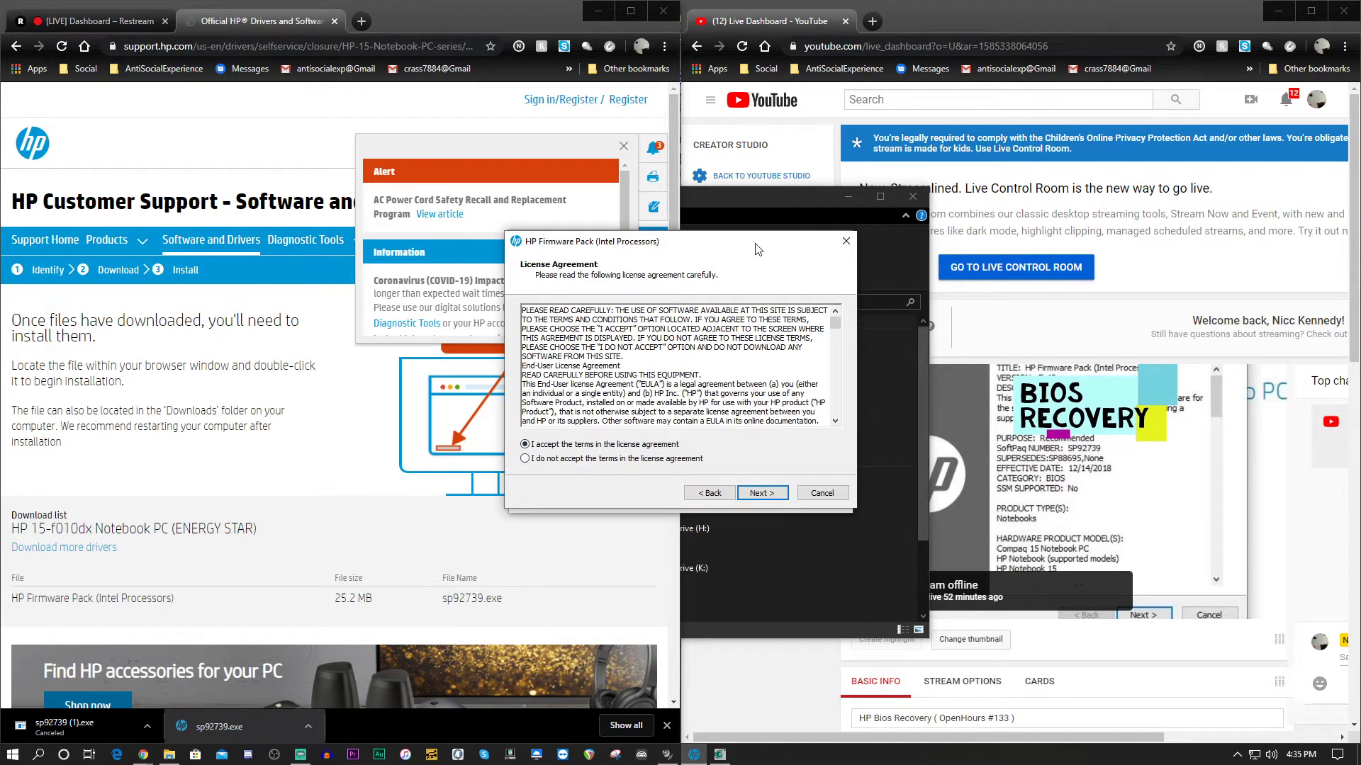
- Continue from the accepted license into the BIOS Update Utility and past its introduction page
{"action": "left_click_drag", "start_coordinate": [757, 246], "coordinate": [515, 374]}
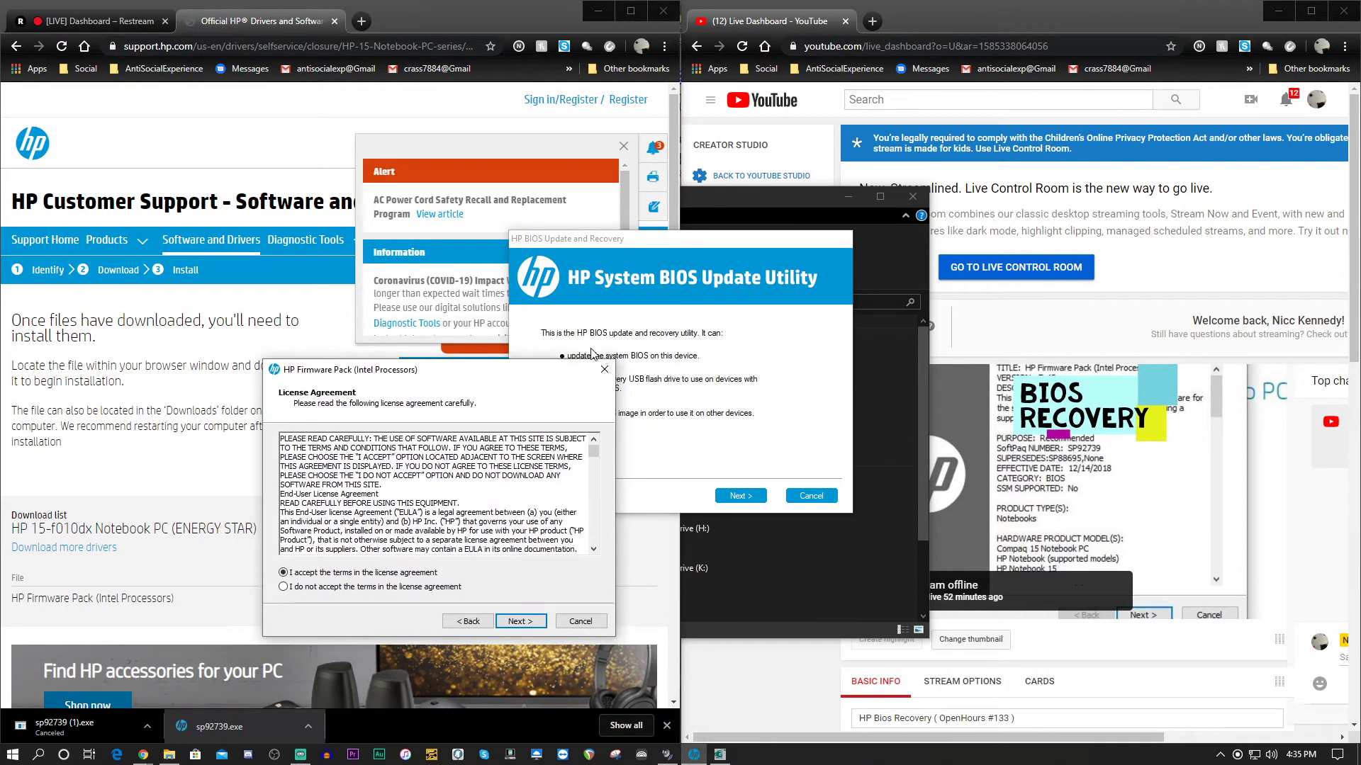
{"action": "left_click", "coordinate": [605, 369]}
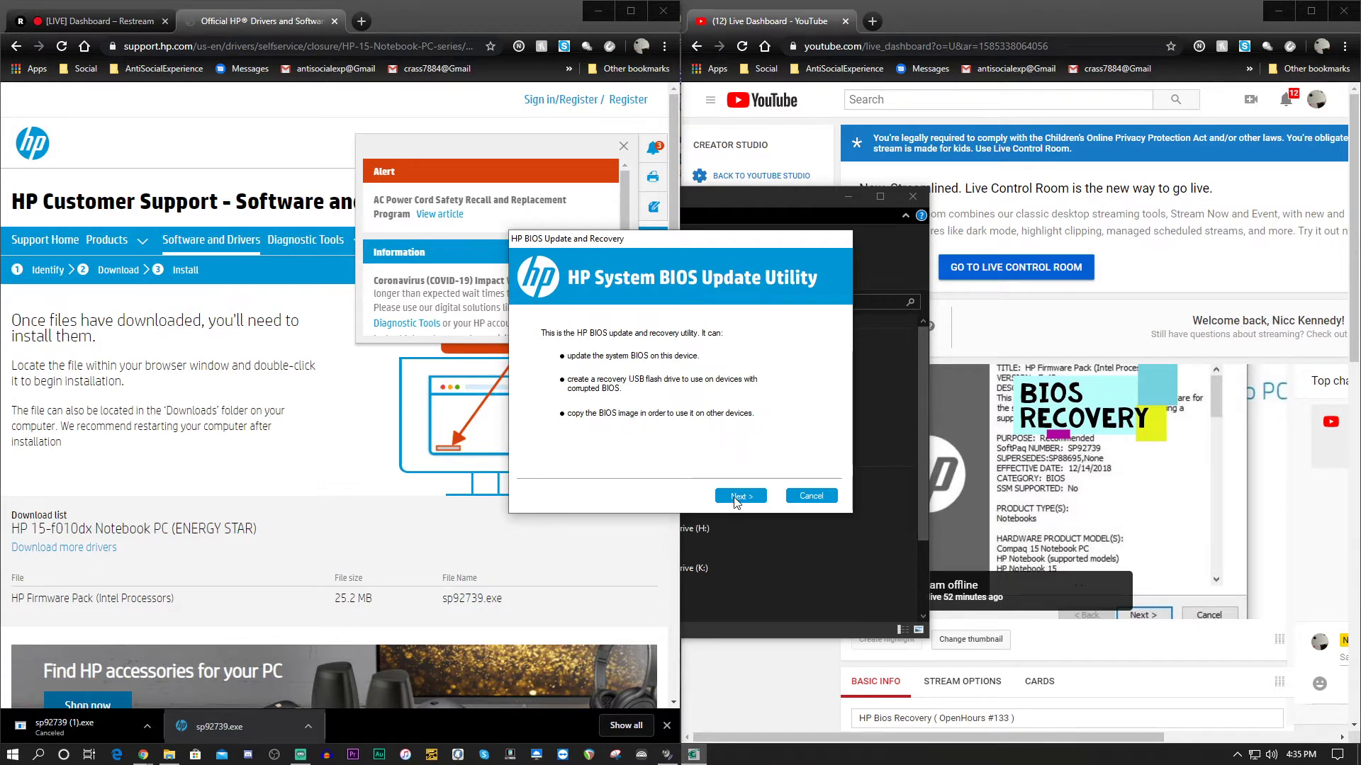
{"action": "left_click", "coordinate": [736, 499]}
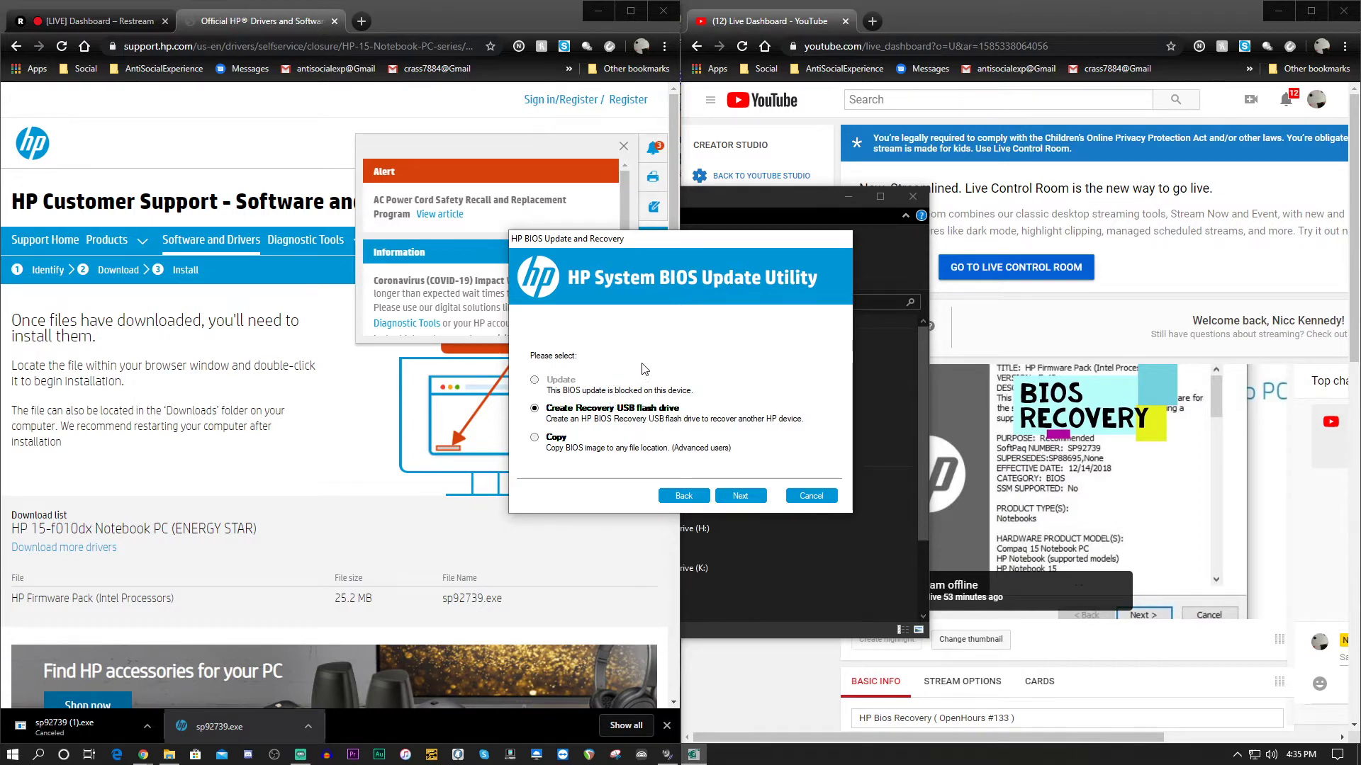
- Proceed with Create Recovery USB flash drive to the USB list, checking This PC for J:
{"action": "left_click", "coordinate": [750, 497]}
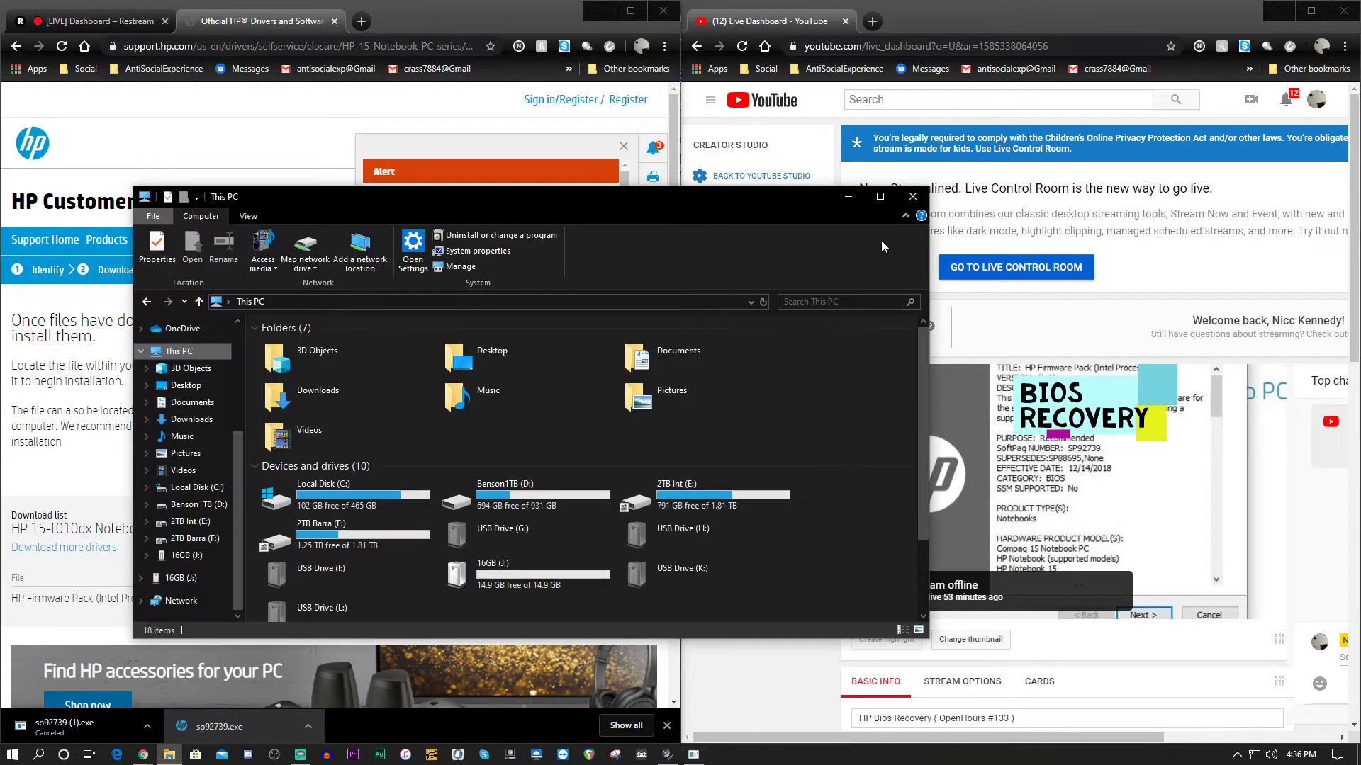
{"action": "left_click", "coordinate": [882, 237]}
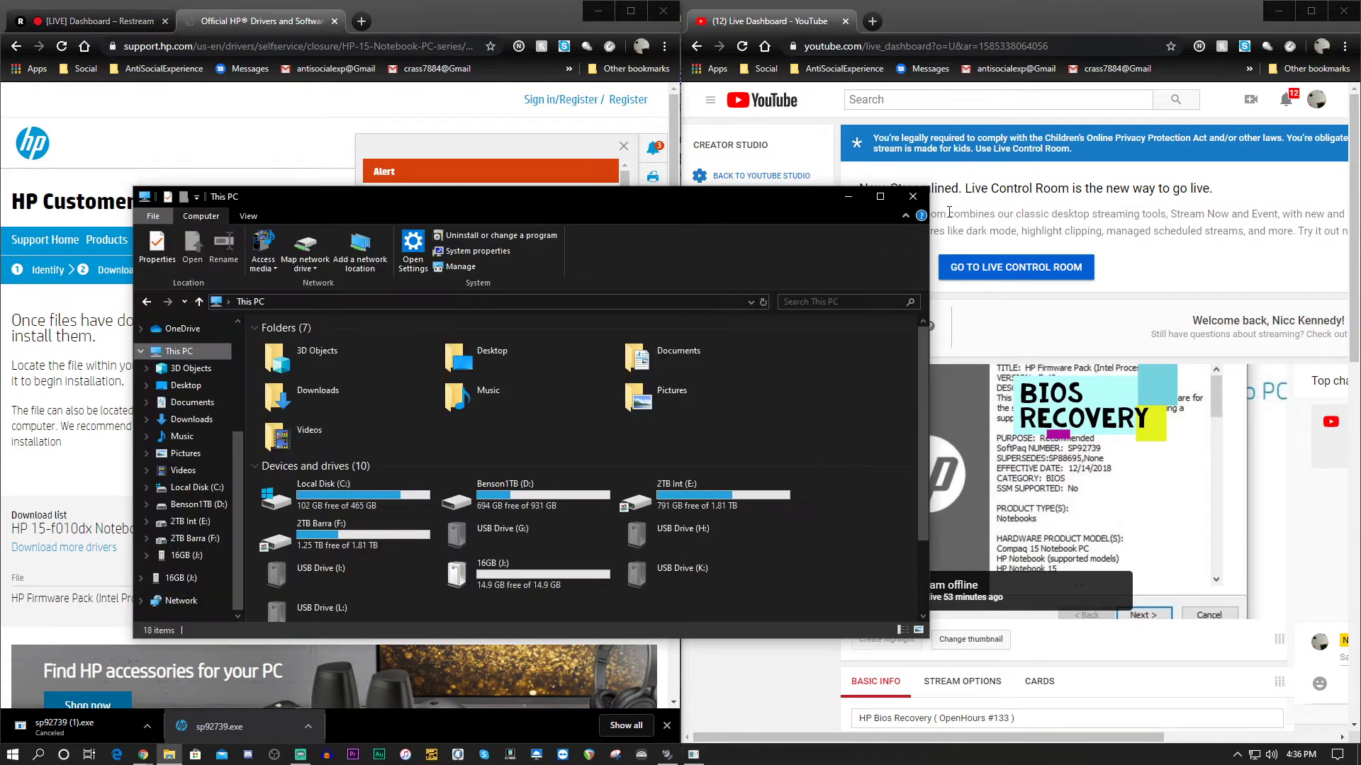
{"action": "left_click", "coordinate": [913, 196]}
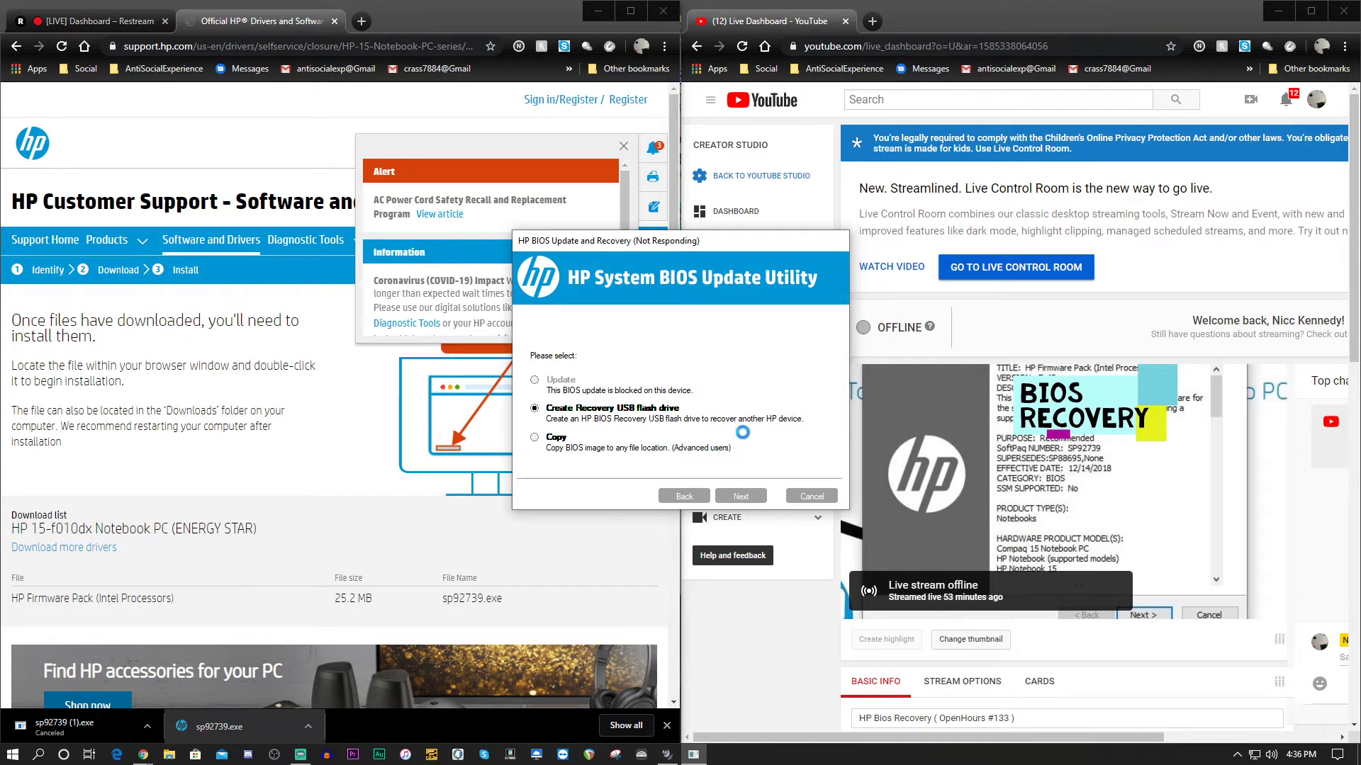
{"action": "left_click_drag", "start_coordinate": [686, 244], "coordinate": [549, 302]}
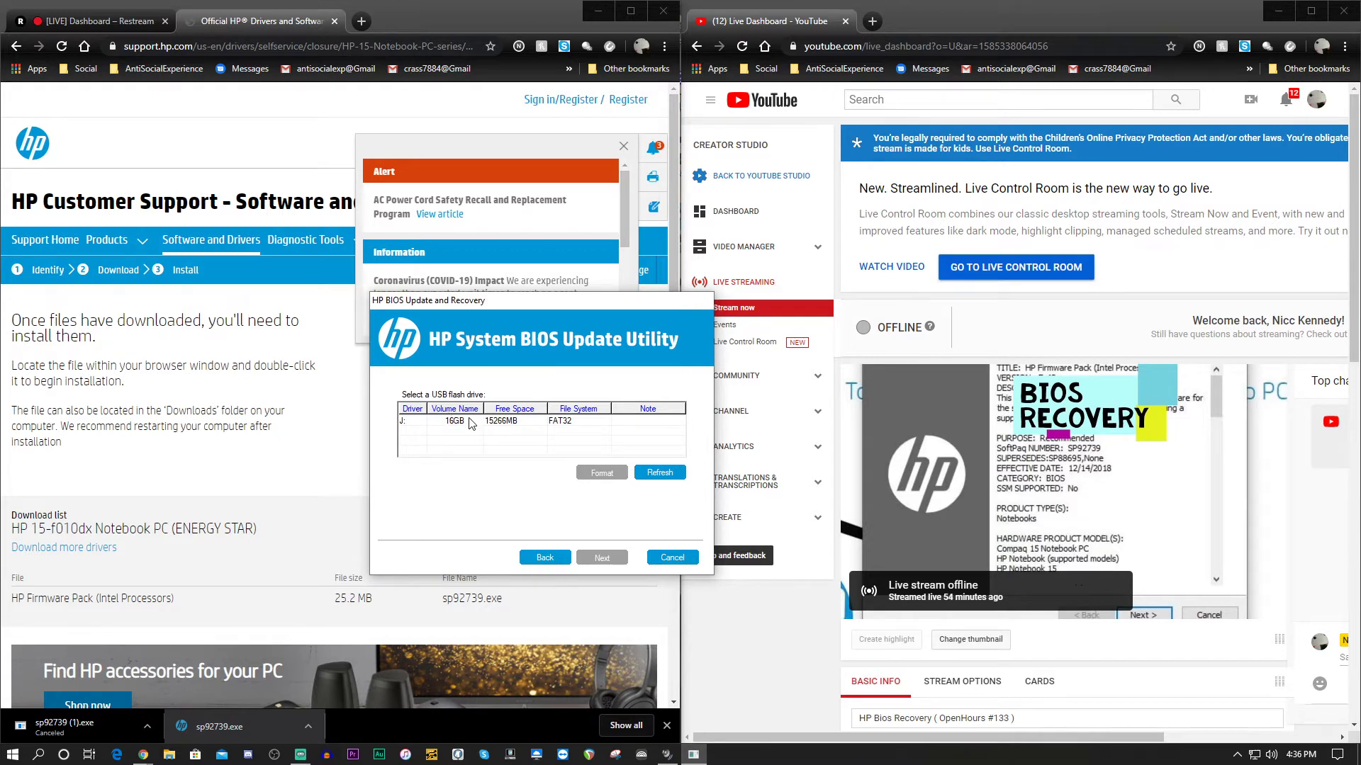
- Select the 16GB drive J: and copy the BIOS recovery files onto it
{"action": "left_click", "coordinate": [471, 421]}
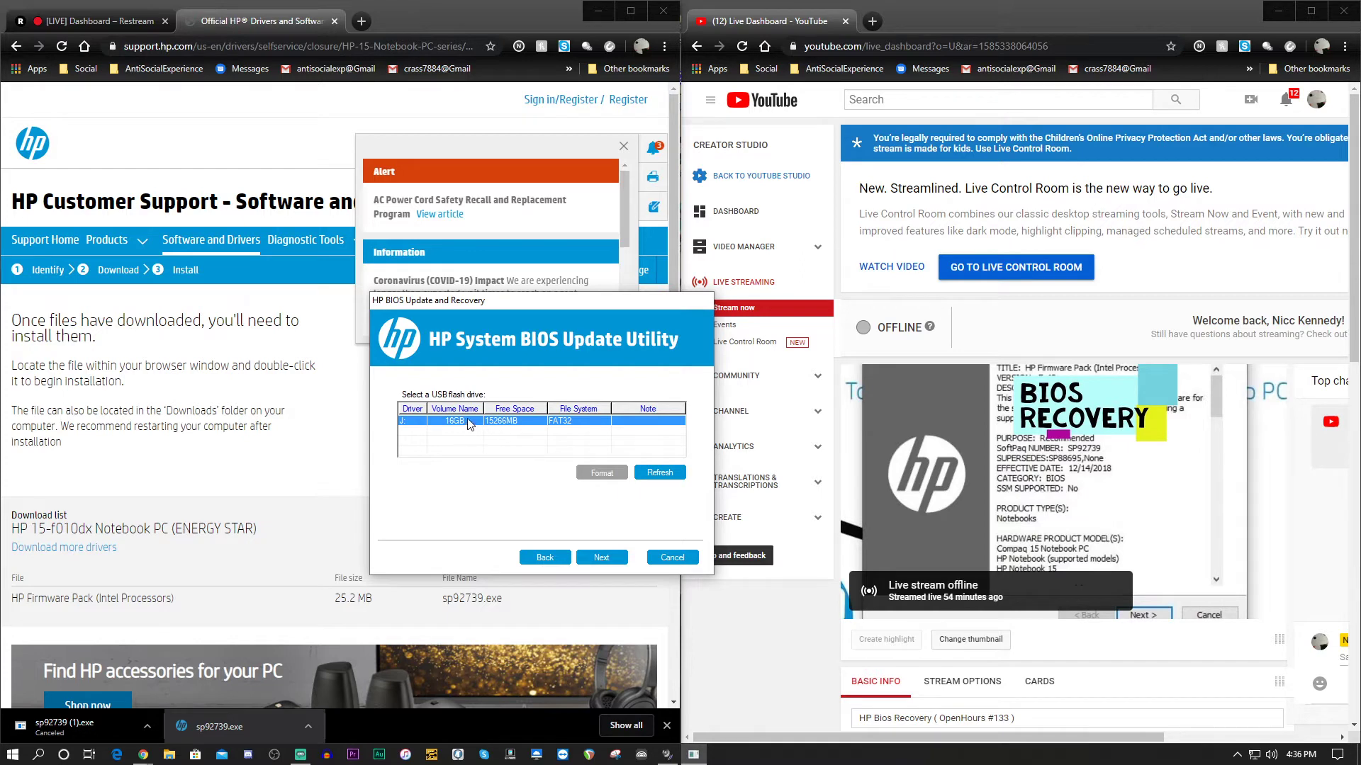
{"action": "left_click", "coordinate": [598, 560]}
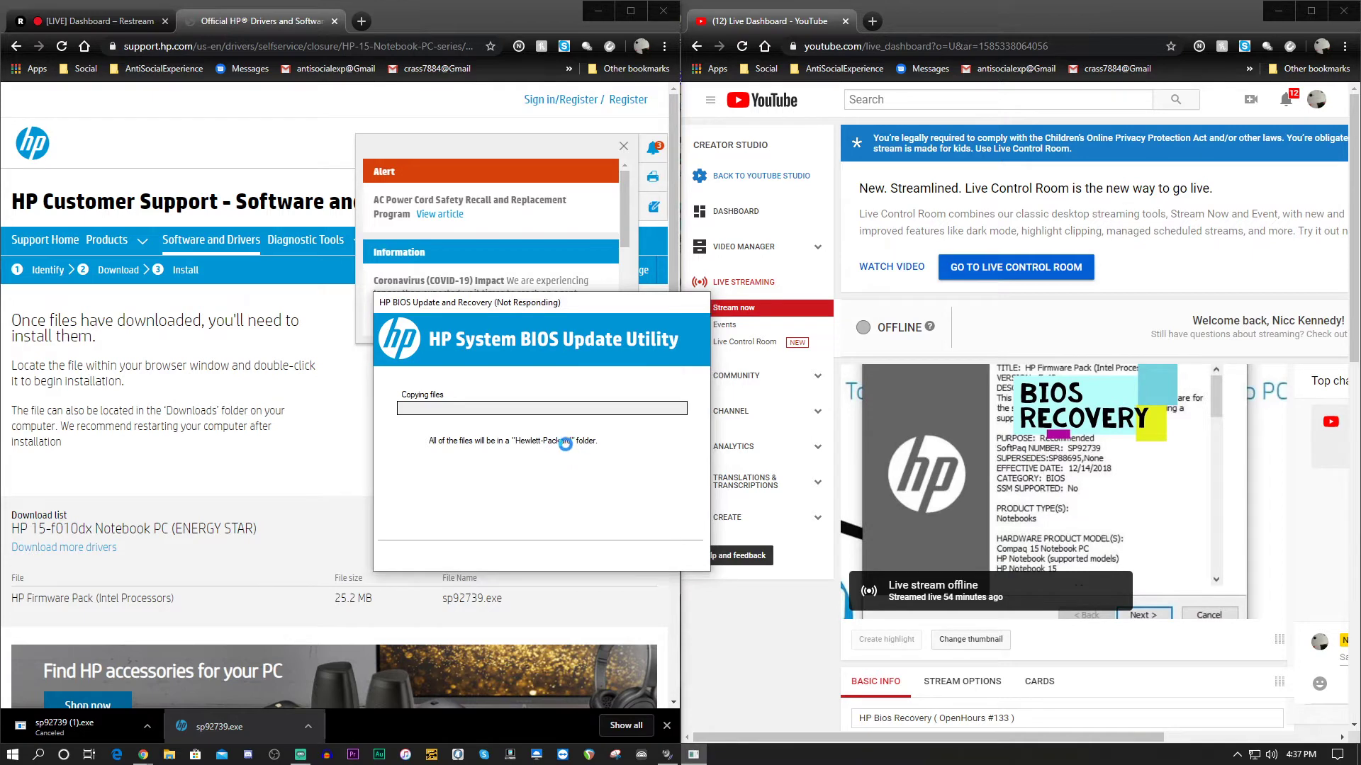
{"action": "left_click", "coordinate": [283, 386]}
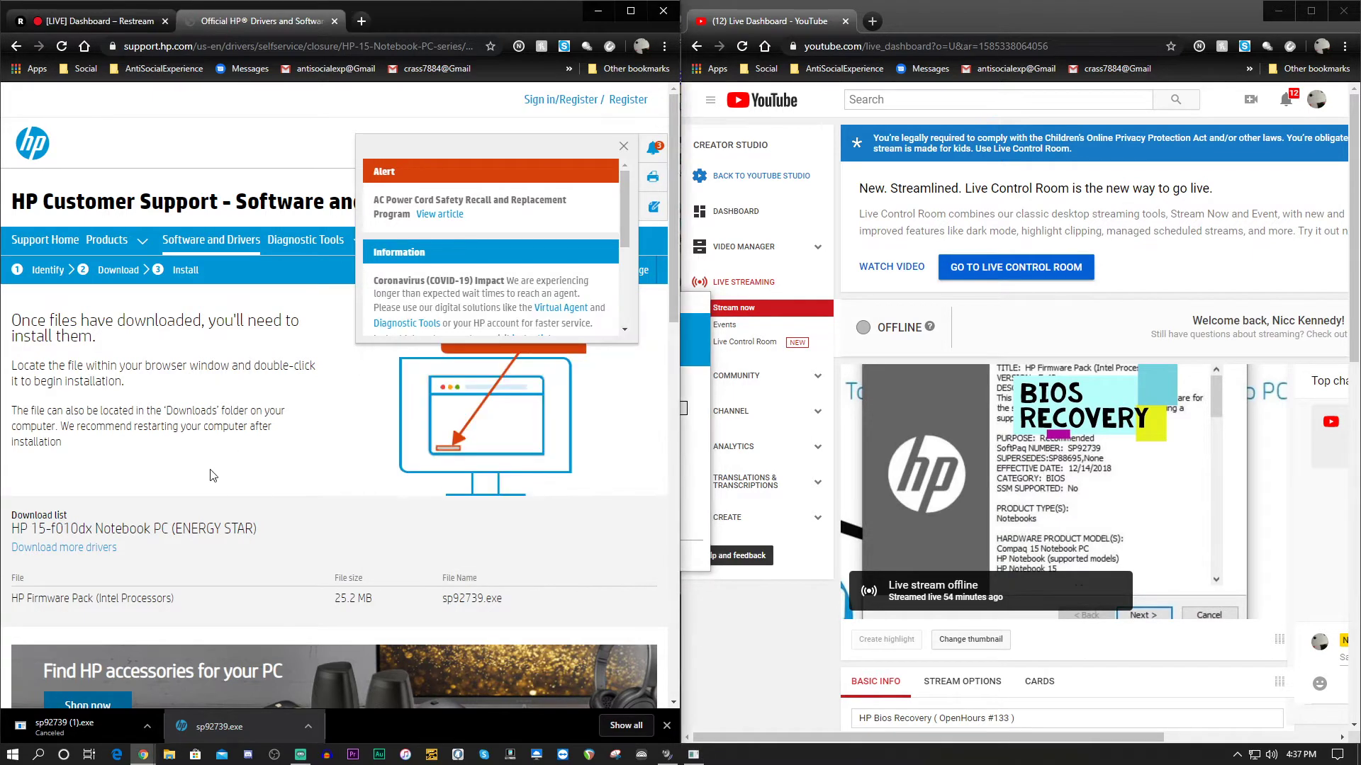
{"action": "scroll", "coordinate": [195, 475], "scroll_direction": "down", "scroll_amount": 3}
{"action": "scroll", "coordinate": [152, 444], "scroll_direction": "down", "scroll_amount": 5}
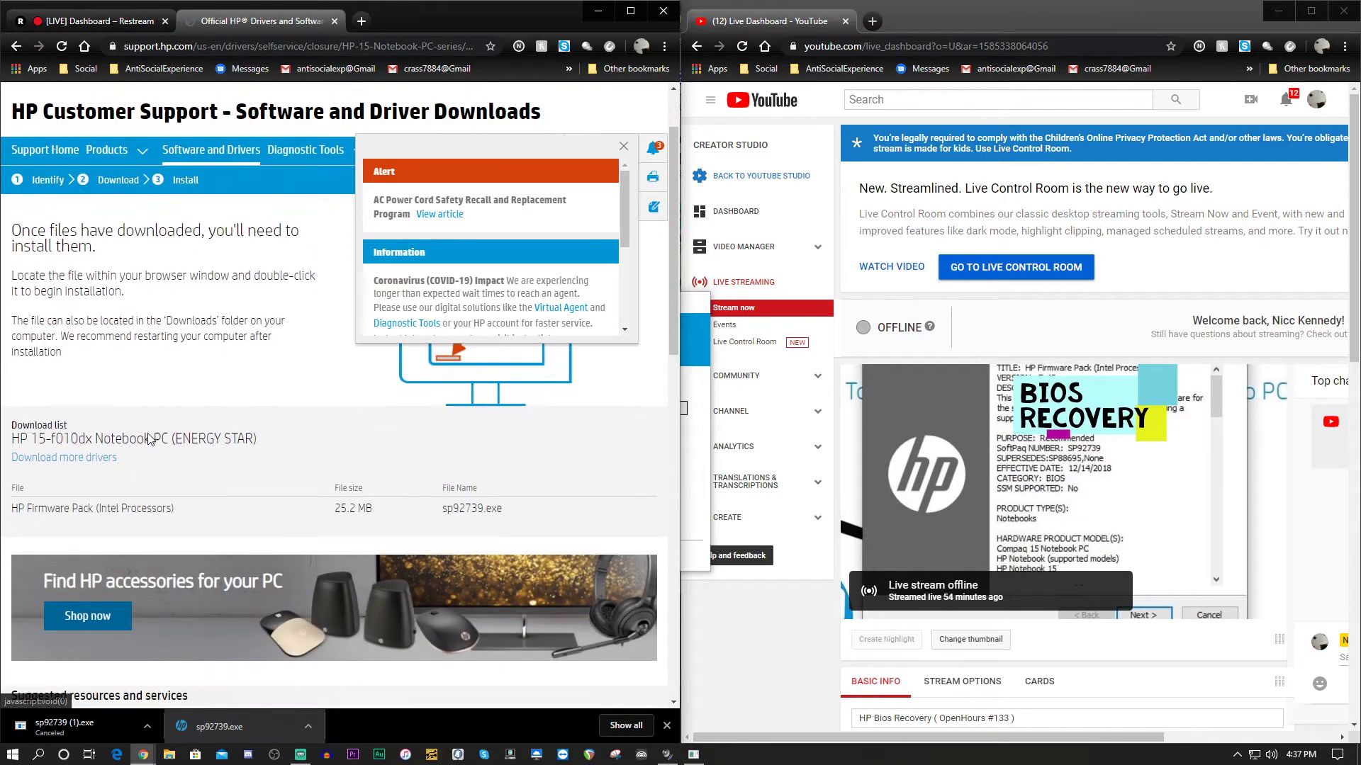
{"action": "scroll", "coordinate": [130, 440], "scroll_direction": "up", "scroll_amount": 8}
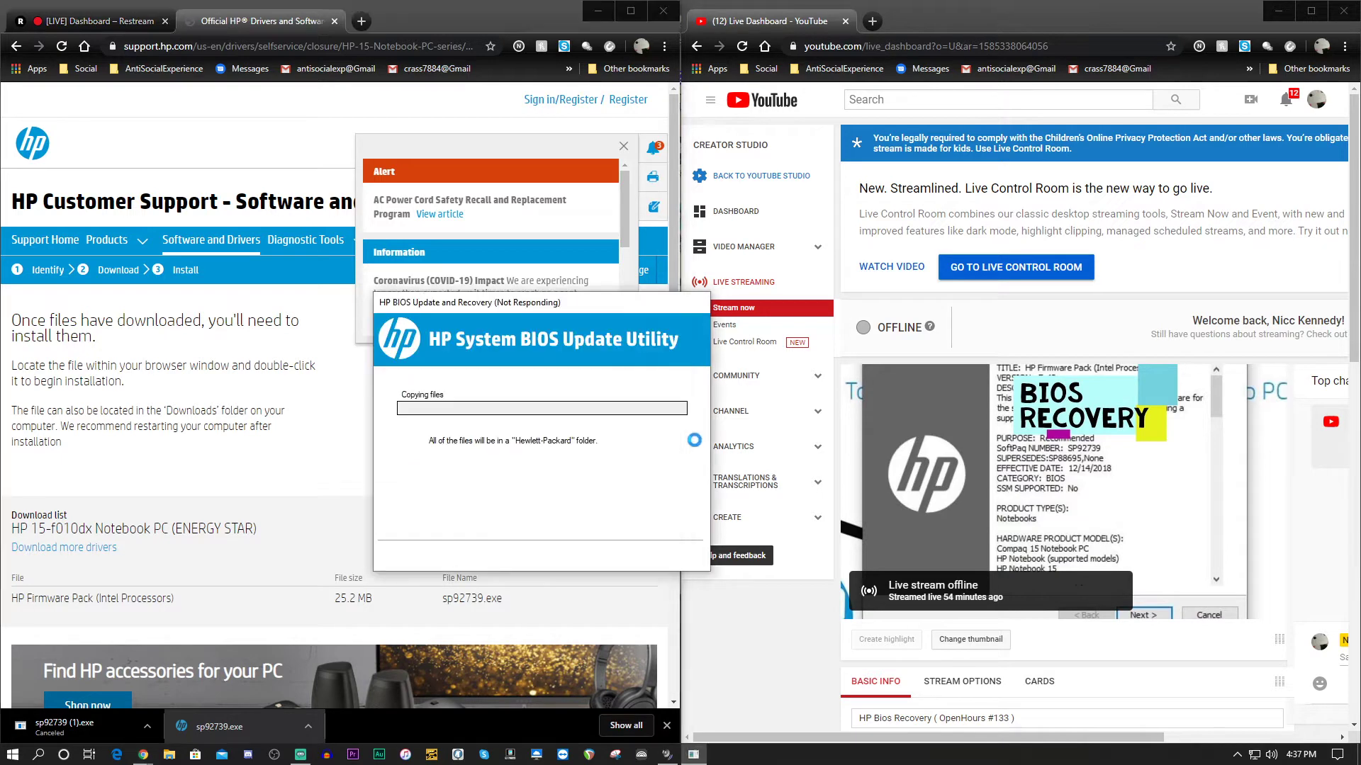
{"action": "scroll", "coordinate": [130, 425], "scroll_direction": "down", "scroll_amount": 1}
{"action": "scroll", "coordinate": [131, 425], "scroll_direction": "down", "scroll_amount": 2}
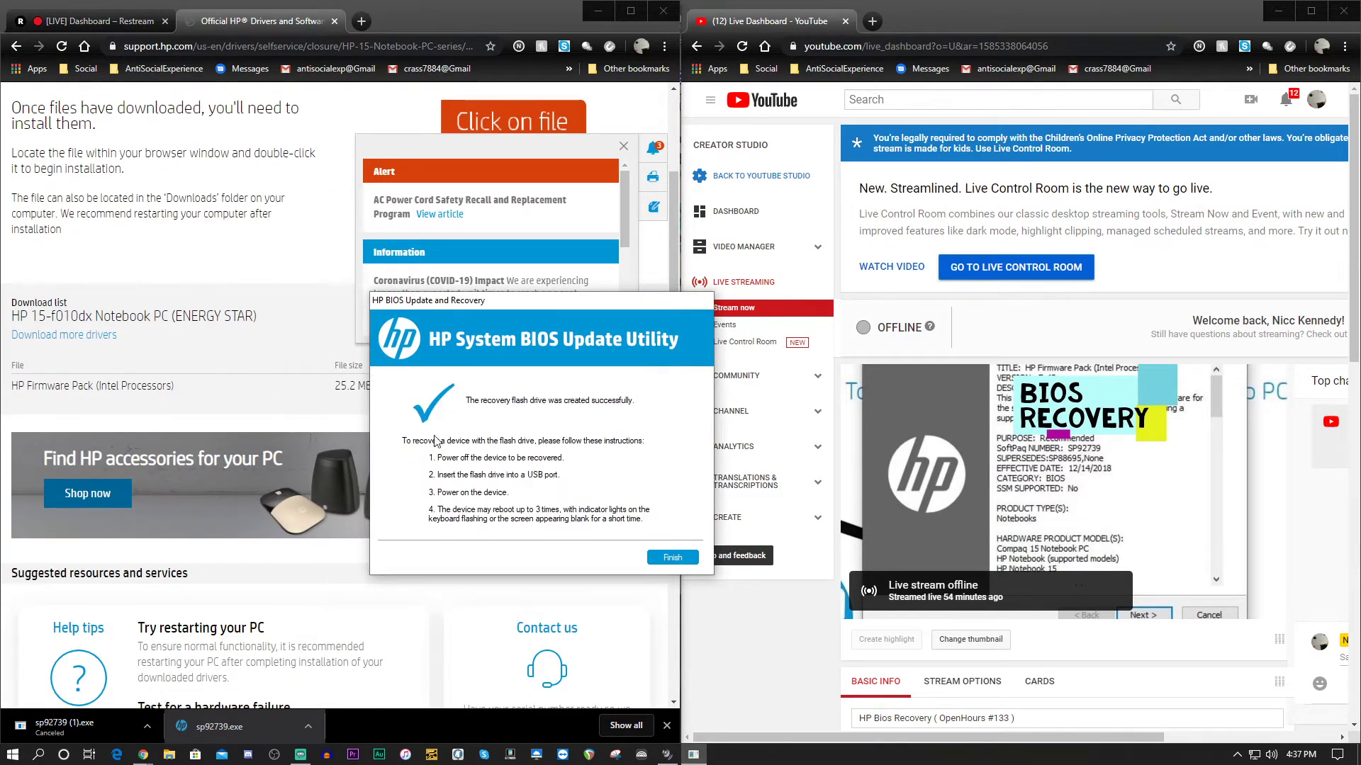
- Finish the recovery drive wizard and cancel the reopened BIOS utility
{"action": "left_click", "coordinate": [672, 558]}
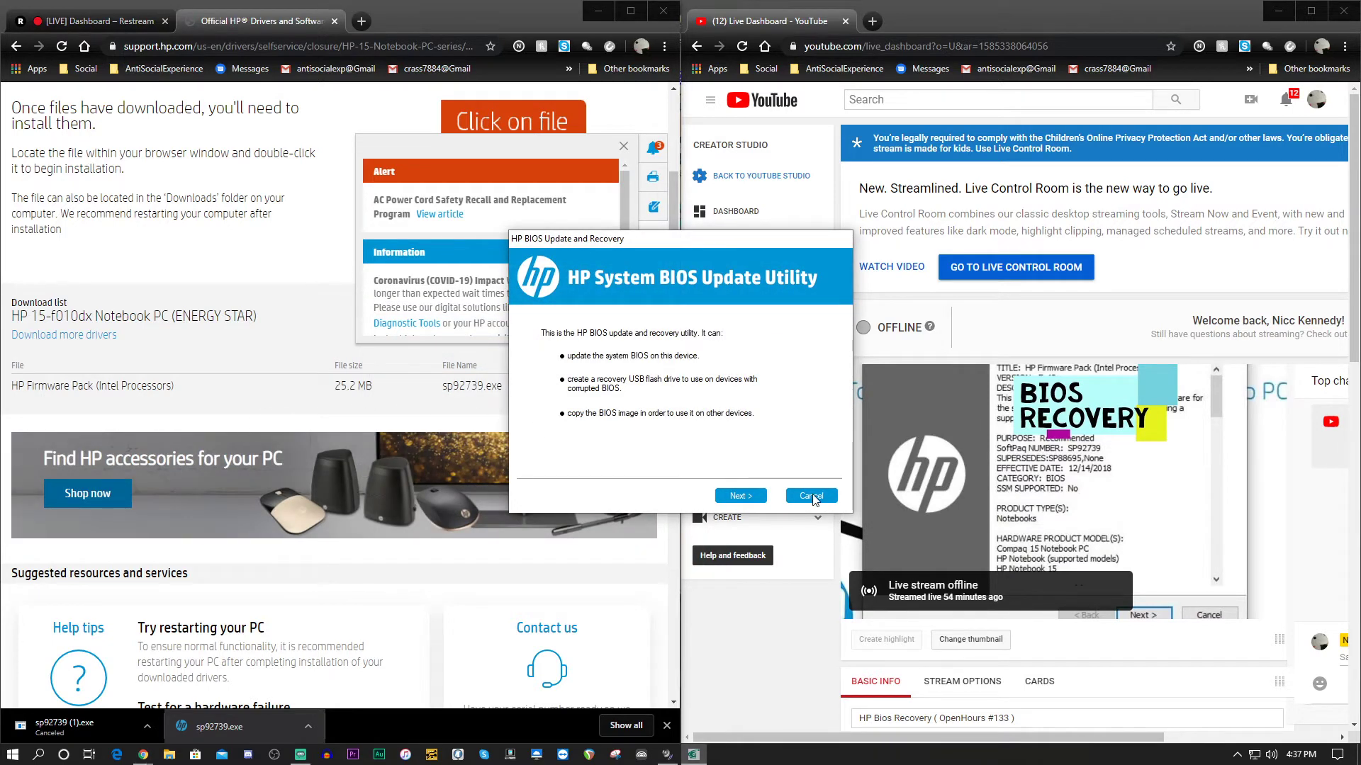
{"action": "left_click", "coordinate": [811, 496]}
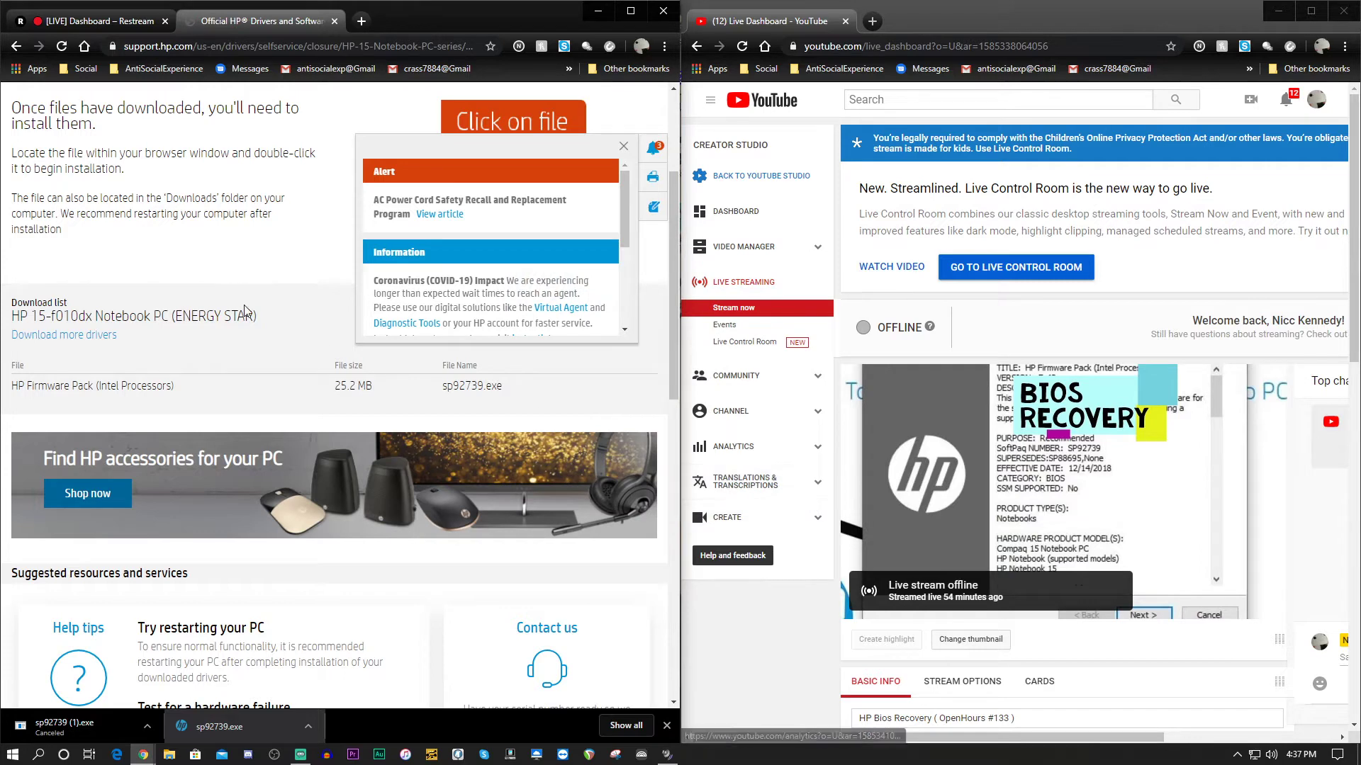
{"action": "scroll", "coordinate": [158, 287], "scroll_direction": "up", "scroll_amount": 3}
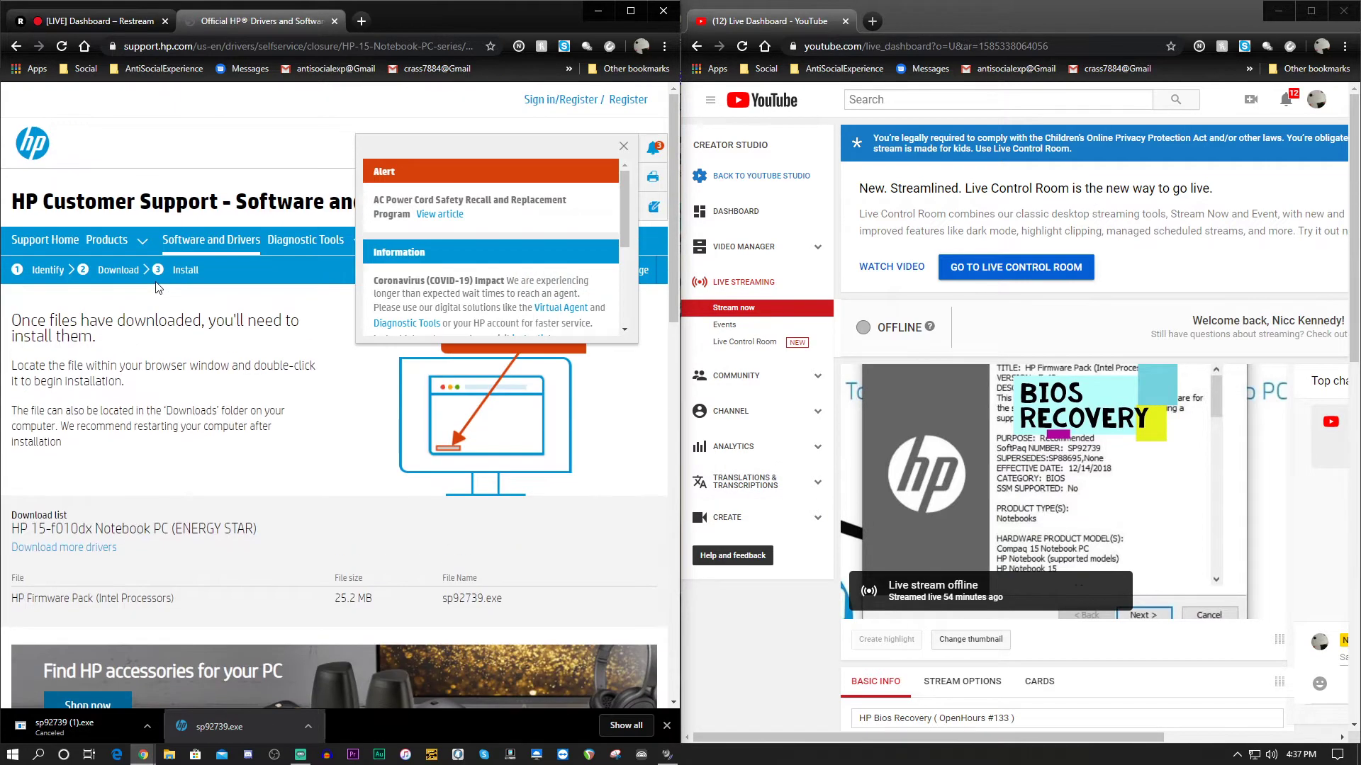
- Search Google for 'hp 15-f010dx service manual' from HP's full driver list page
{"action": "left_click", "coordinate": [78, 548]}
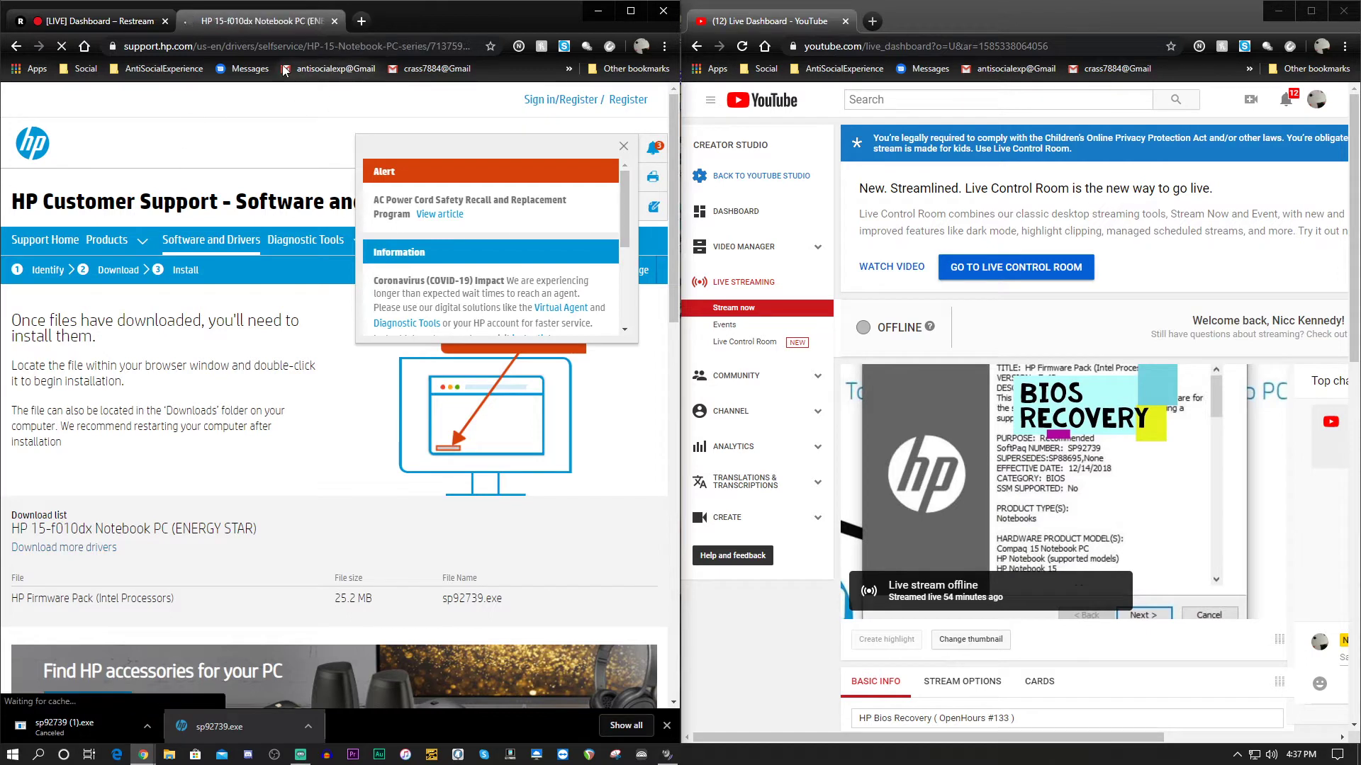
{"action": "left_click", "coordinate": [266, 48]}
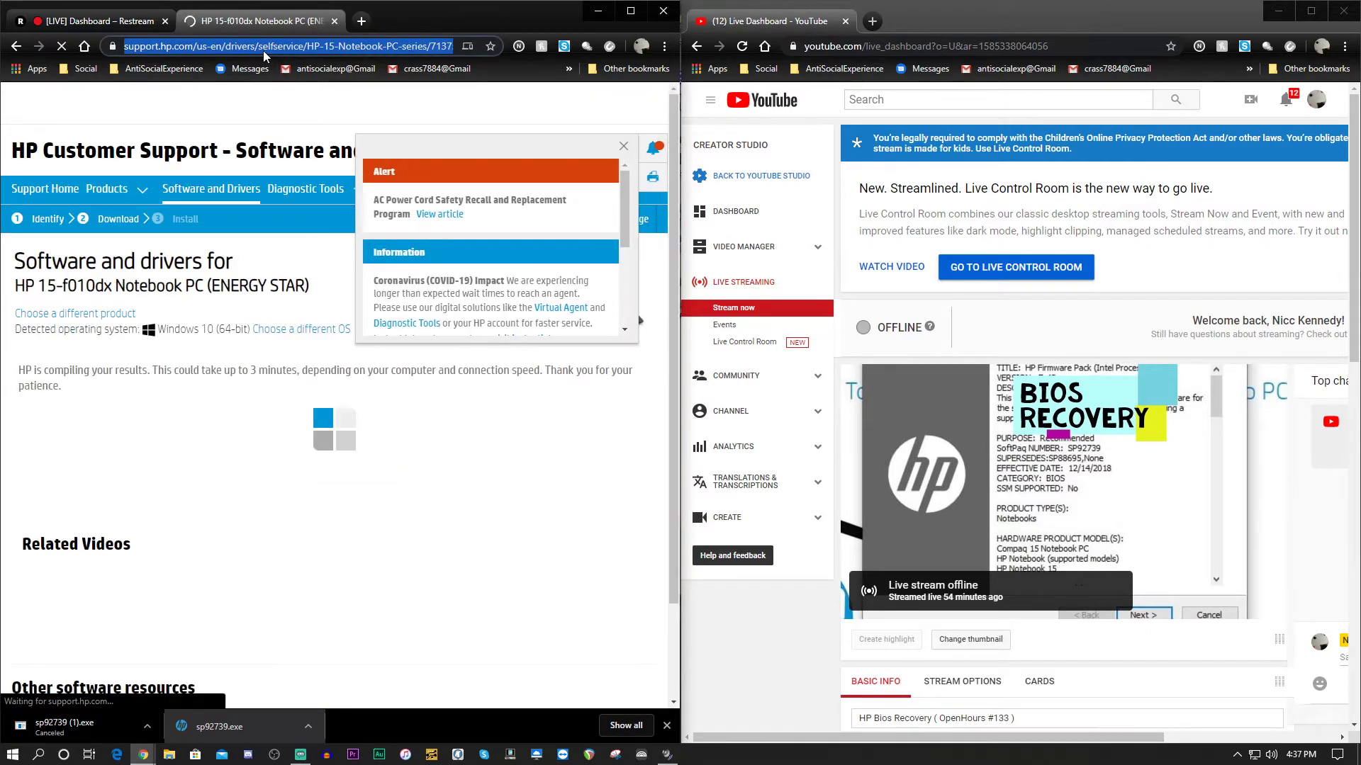
{"action": "type", "text": "hp 15"}
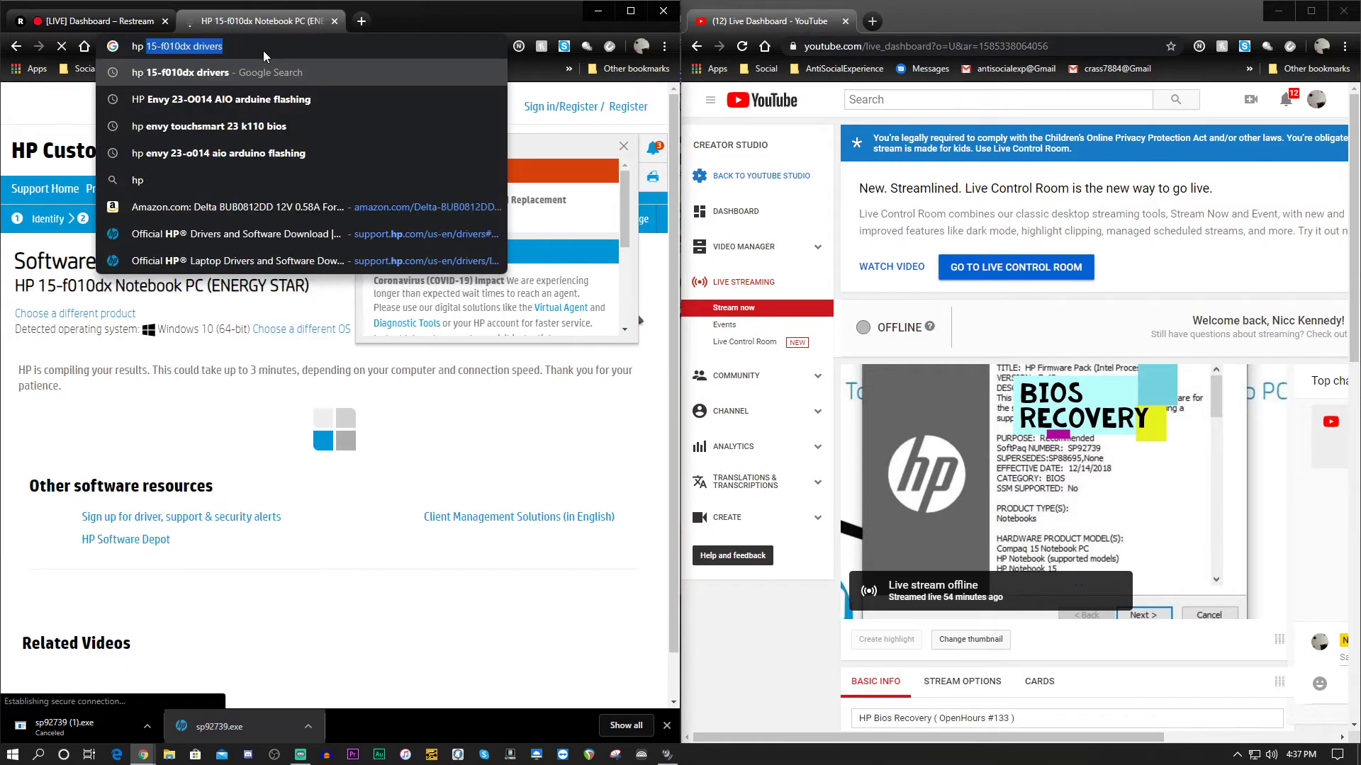
{"action": "type", "text": "-f"}
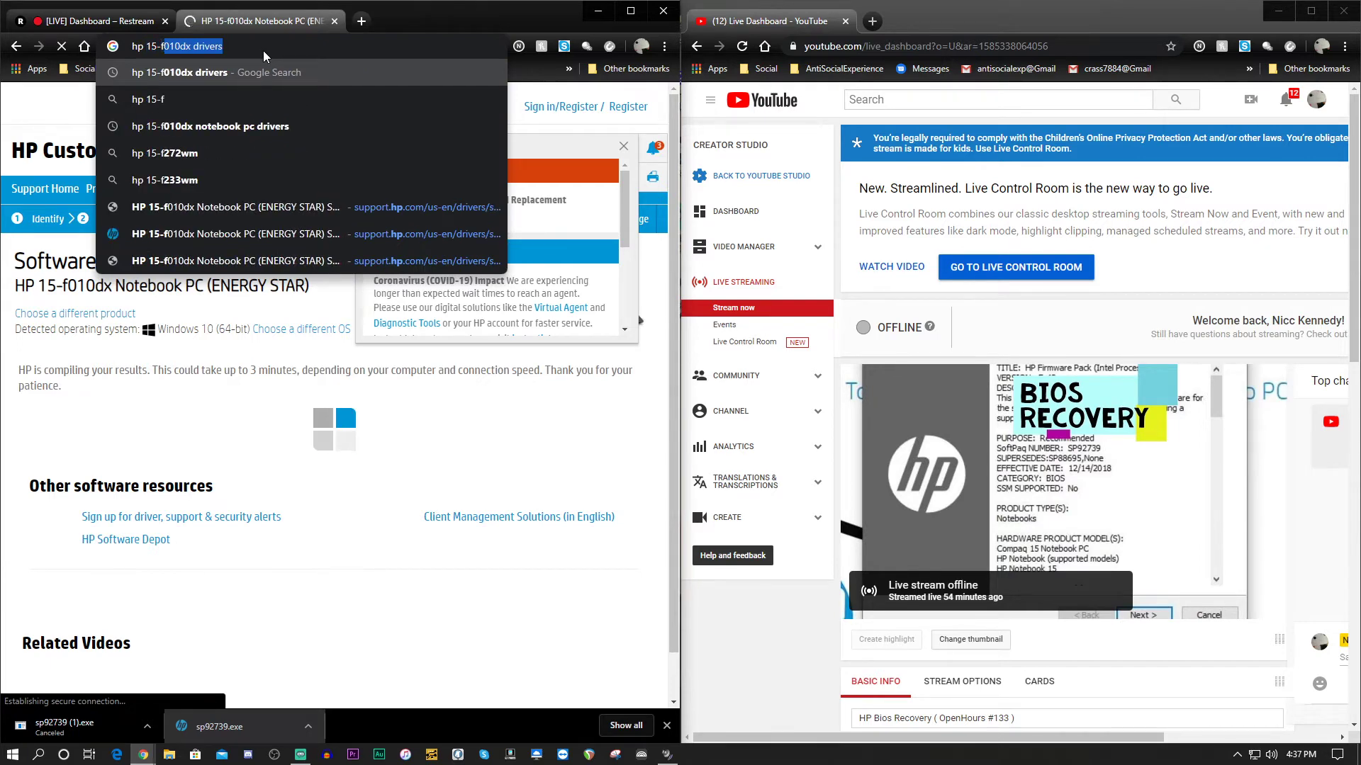
{"action": "type", "text": "010dx"}
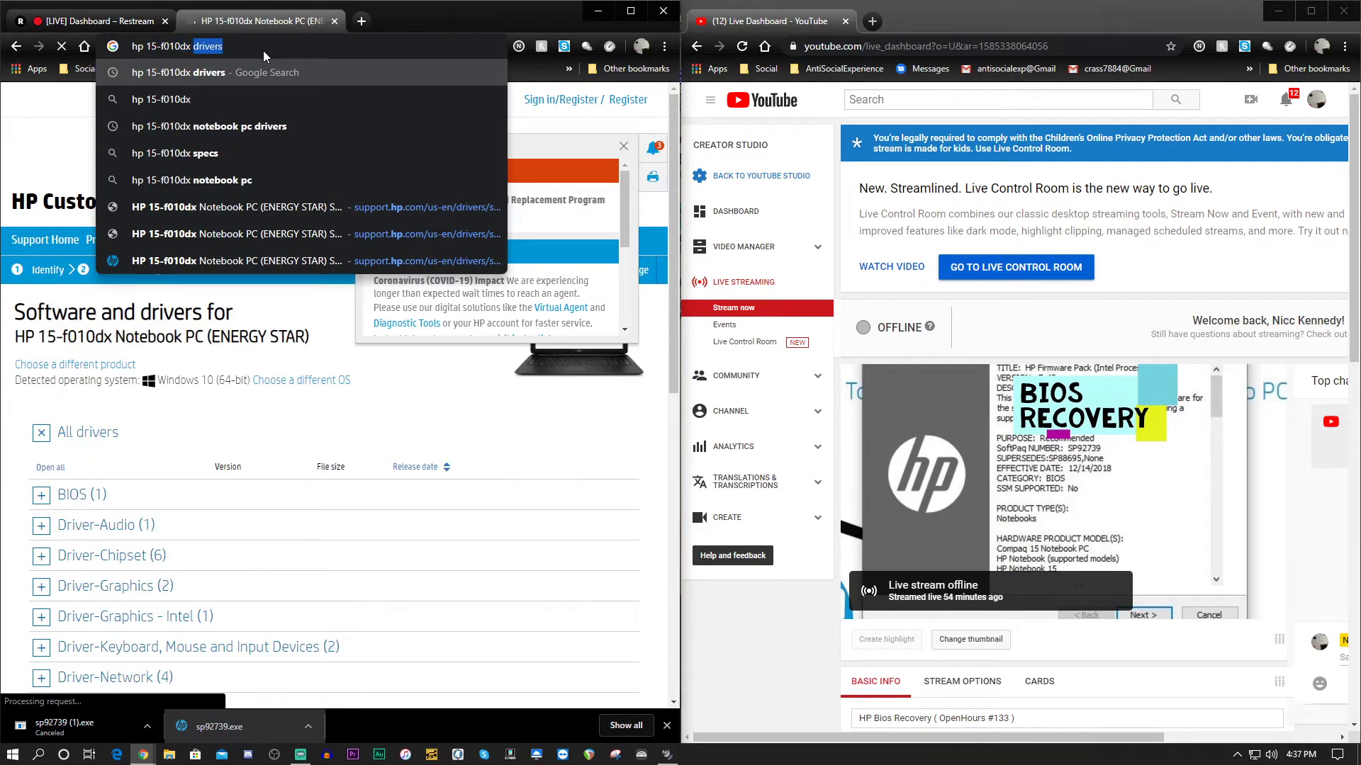
{"action": "type", "text": " manual"}
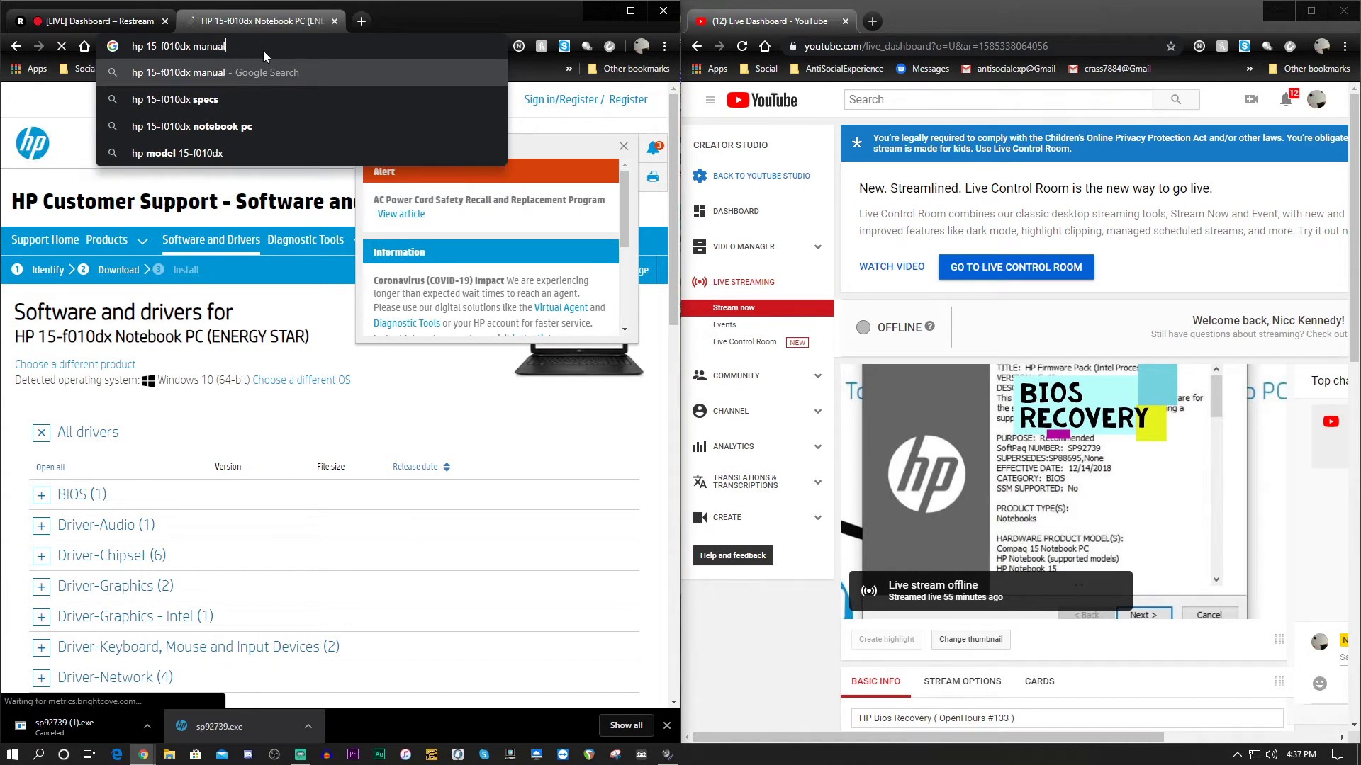
{"action": "key", "text": "BackSpace"}
{"action": "key", "text": "BackSpace"}
{"action": "key", "text": "BackSpace"}
{"action": "key", "text": "BackSpace"}
{"action": "key", "text": "BackSpace"}
{"action": "key", "text": "BackSpace"}
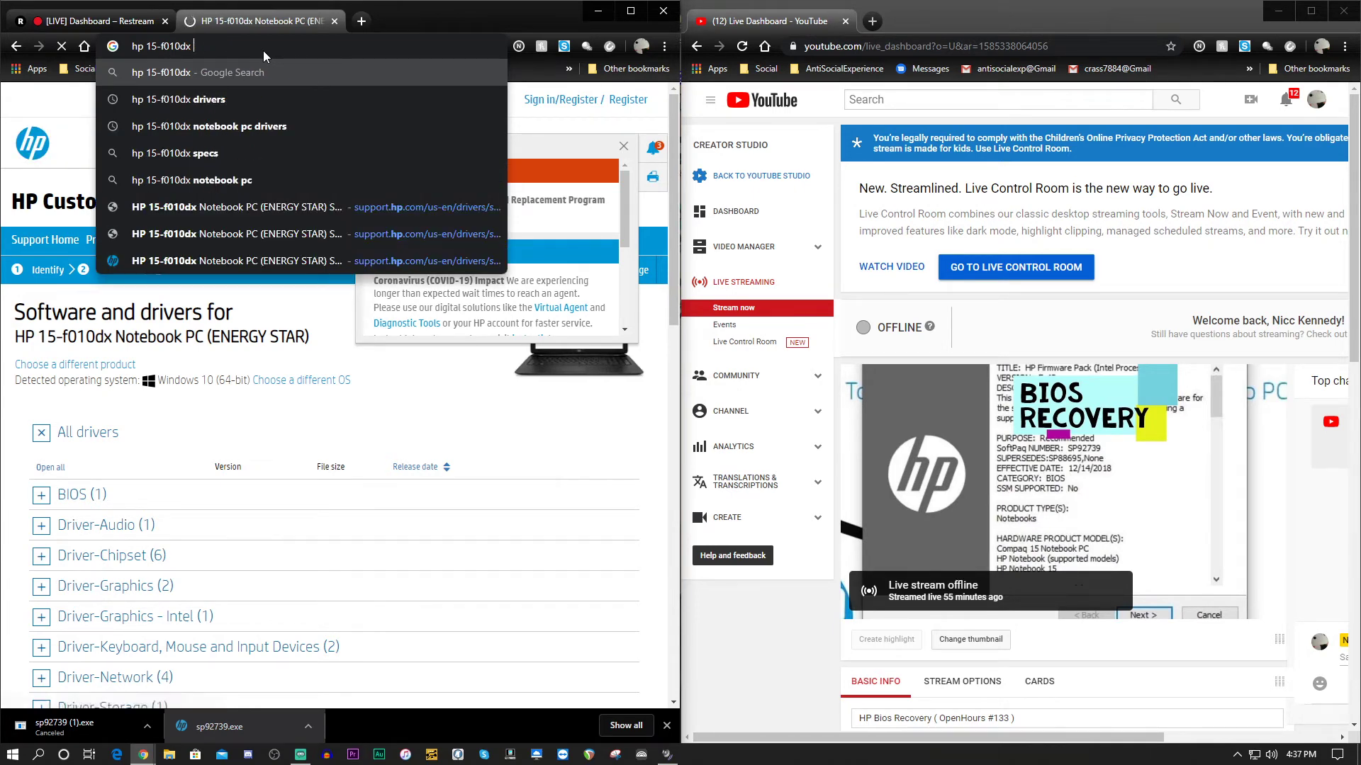
{"action": "type", "text": "serciv"}
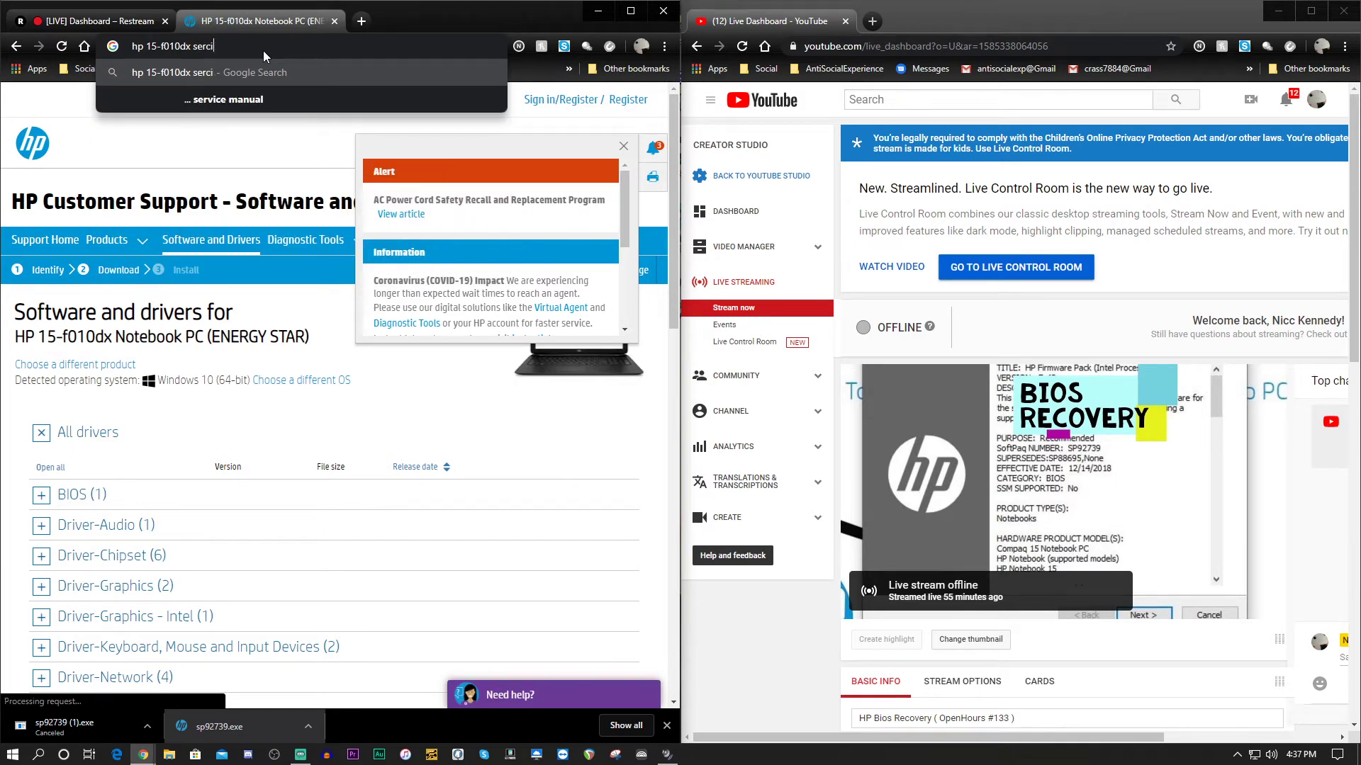
{"action": "key", "text": "BackSpace"}
{"action": "key", "text": "BackSpace"}
{"action": "key", "text": "BackSpace"}
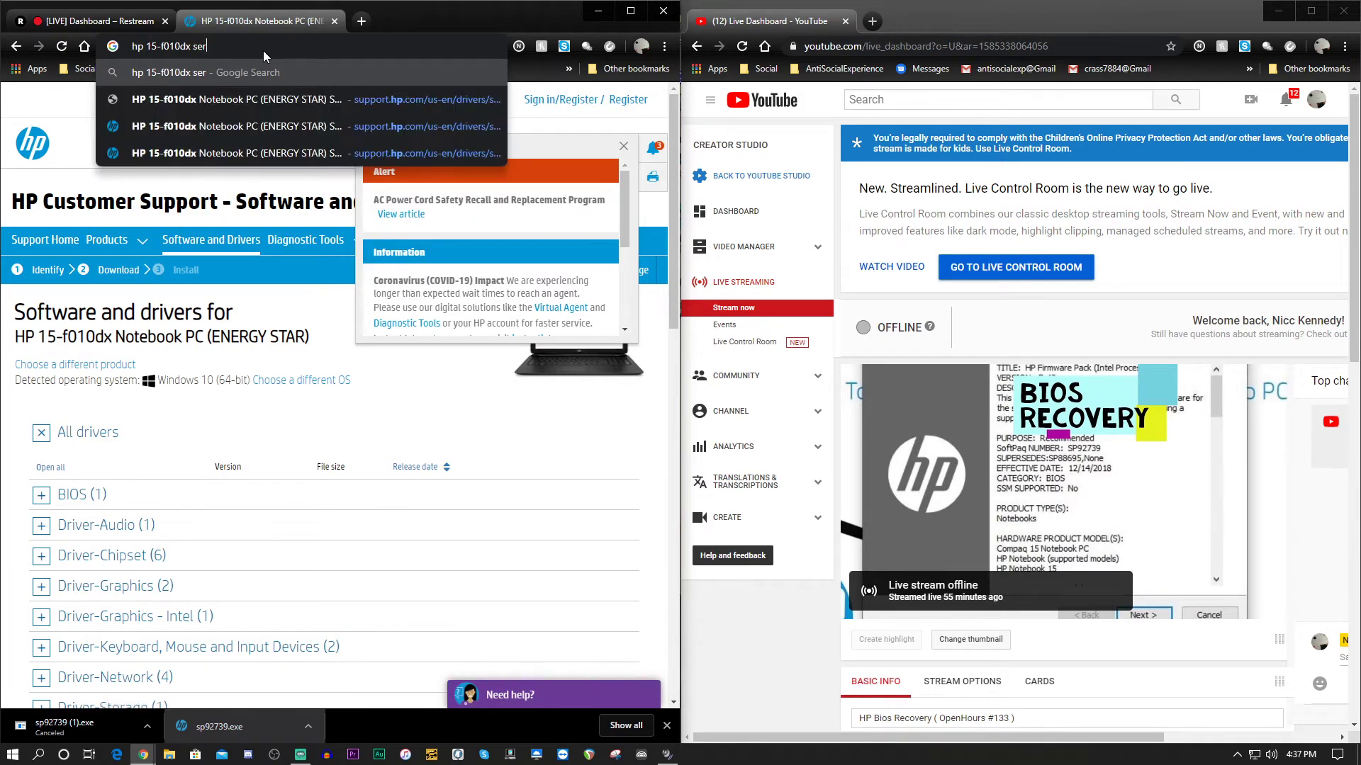
{"action": "type", "text": "vice manual"}
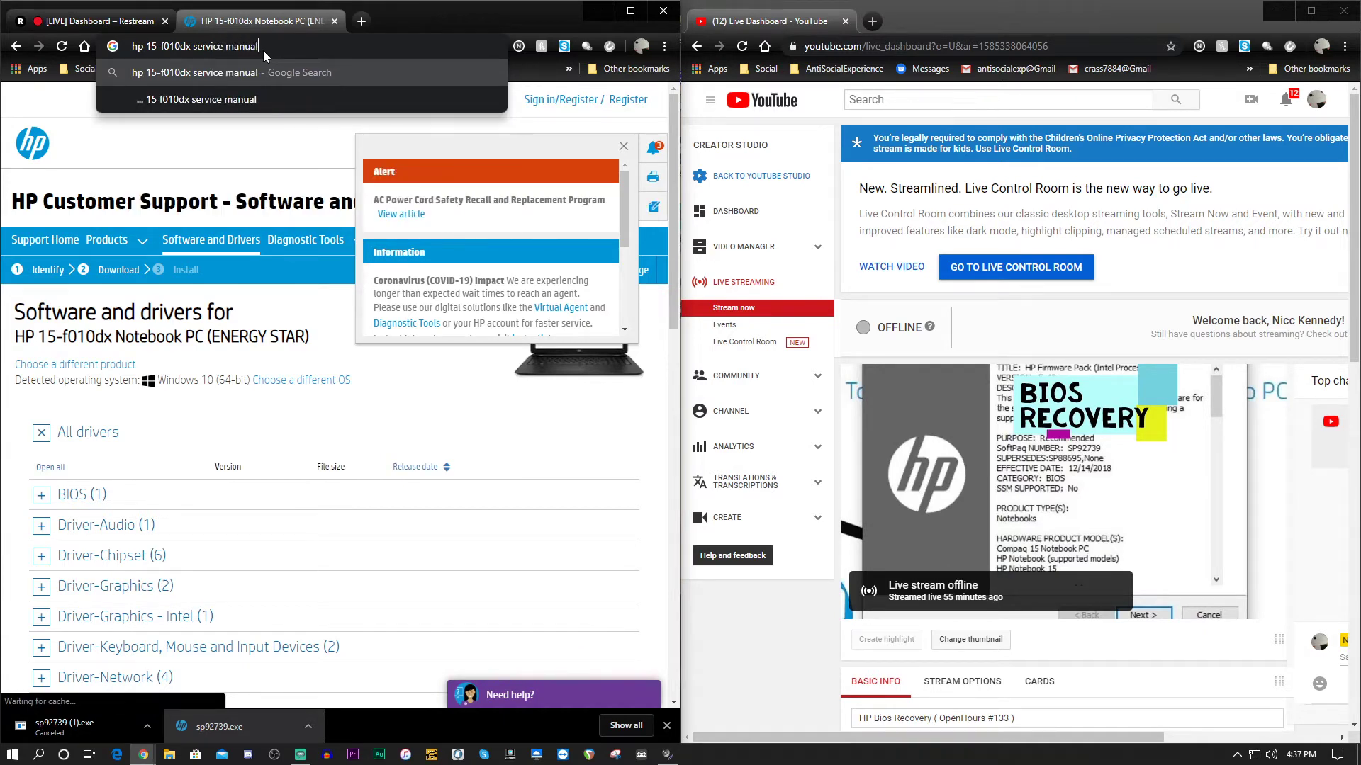
{"action": "key", "text": "Return"}
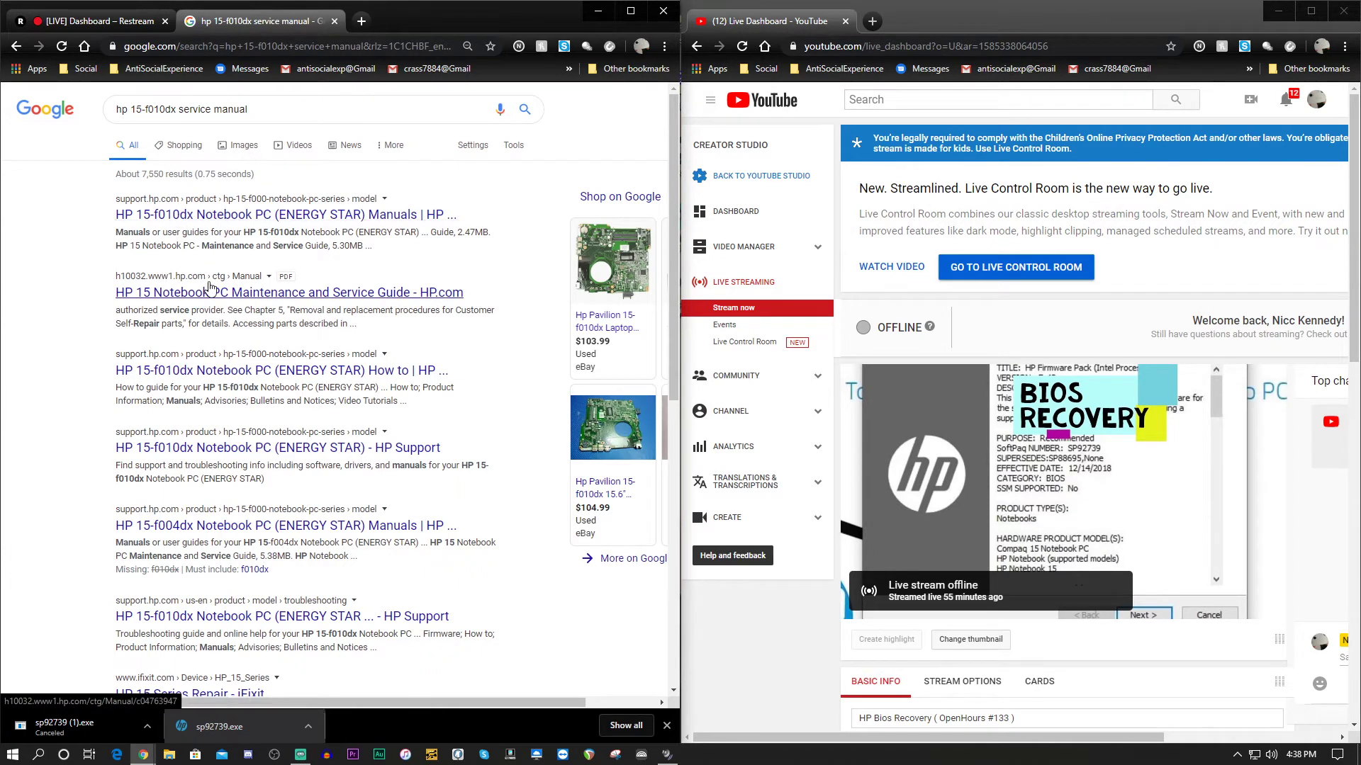
- Open HP's manuals page for the 15-f010dx and its HP 15 Notebook PC Maintenance and Service Guide
{"action": "left_click", "coordinate": [197, 218]}
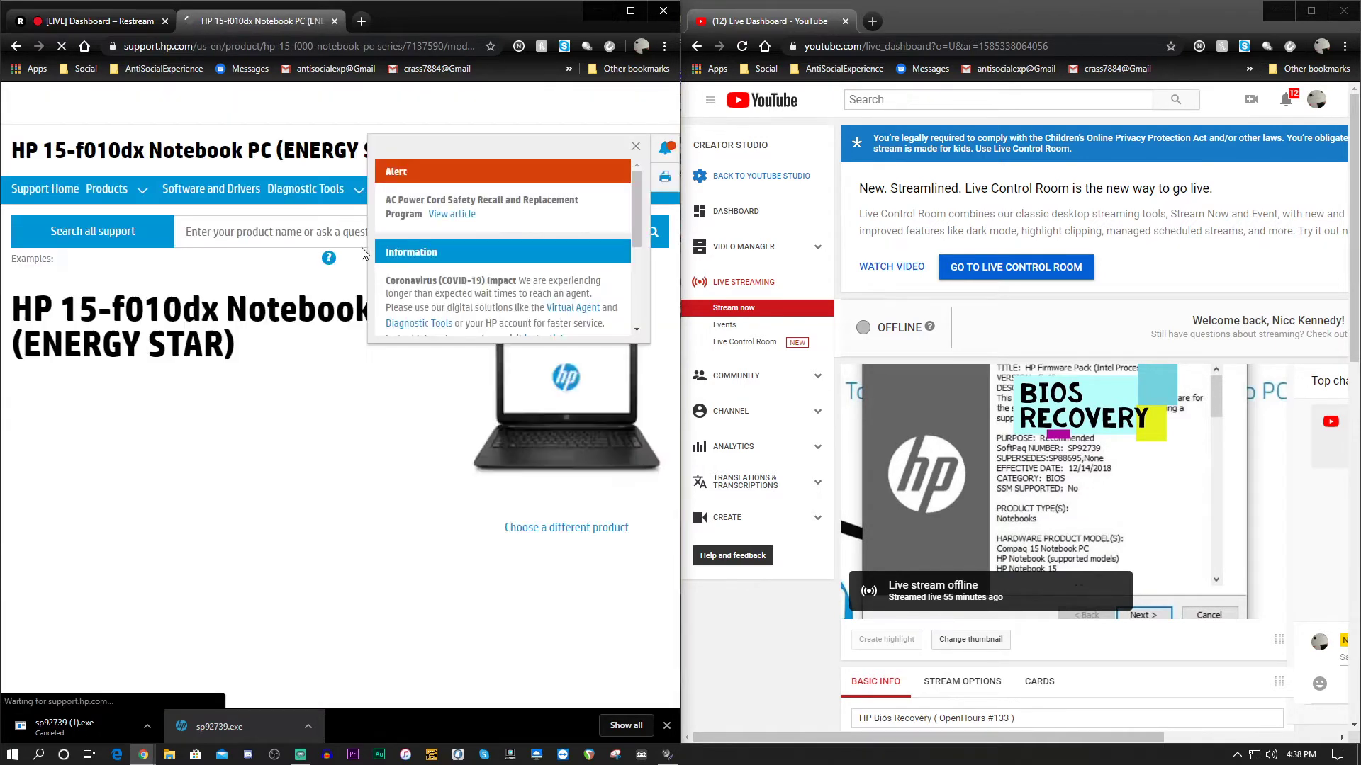
{"action": "scroll", "coordinate": [184, 468], "scroll_direction": "down", "scroll_amount": 4}
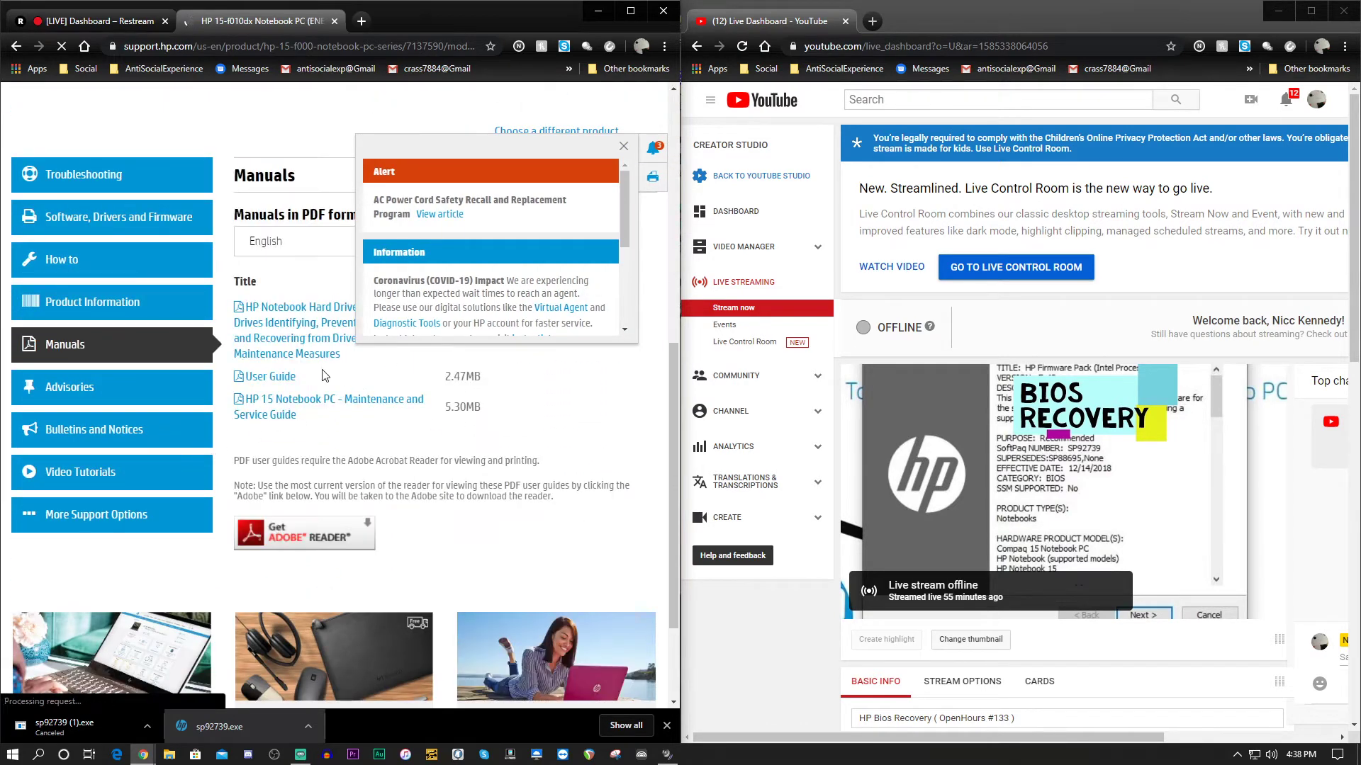
{"action": "scroll", "coordinate": [404, 411], "scroll_direction": "up", "scroll_amount": 2}
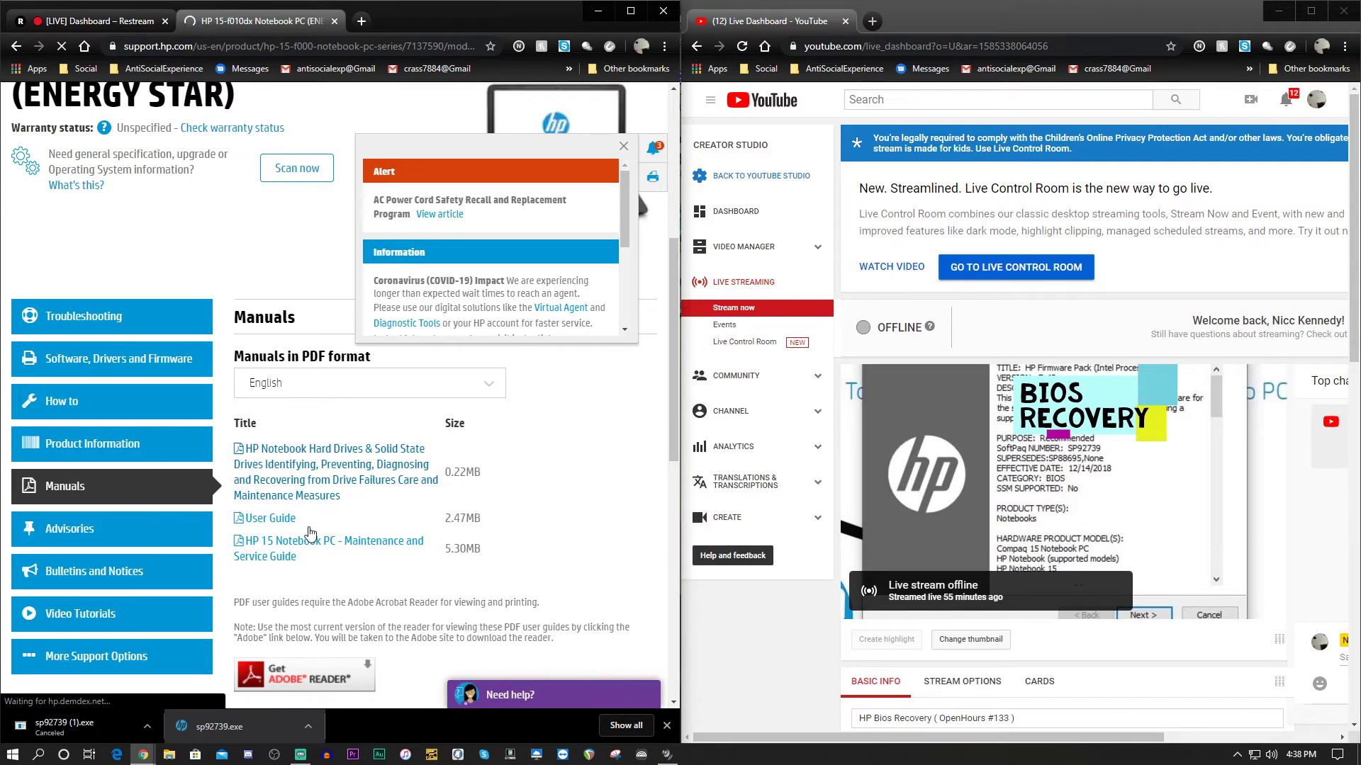
{"action": "left_click", "coordinate": [361, 540]}
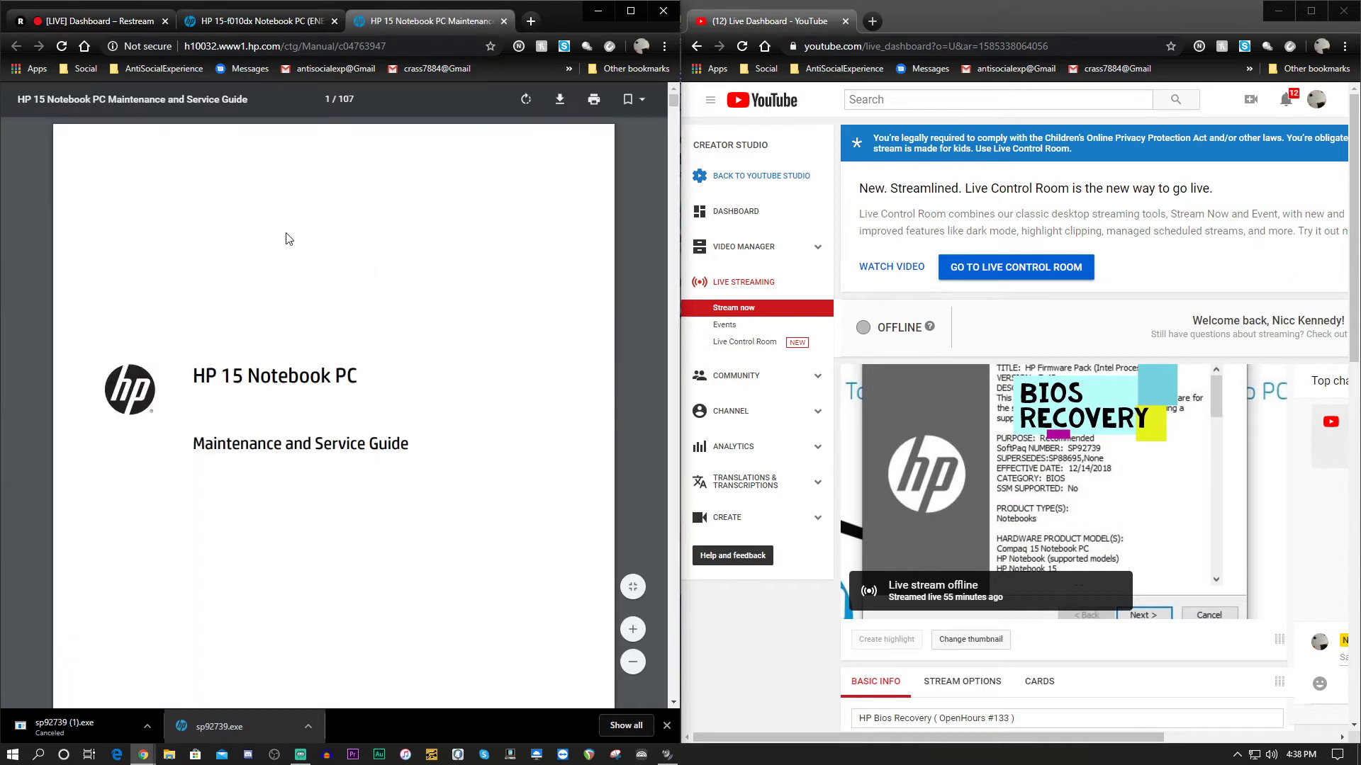
- Read through the guide's table of contents to page ix, then select the page-number box to enter 73
{"action": "scroll", "coordinate": [237, 424], "scroll_direction": "down", "scroll_amount": 15}
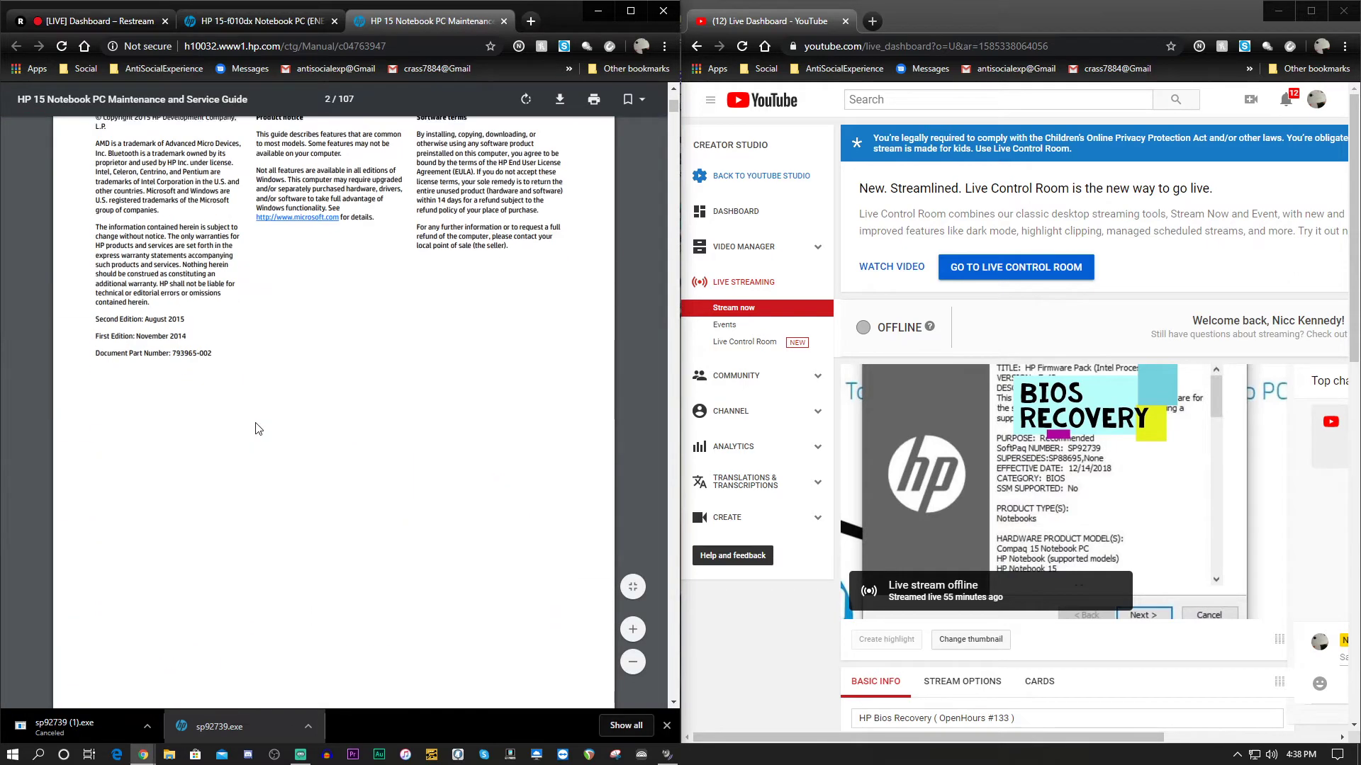
{"action": "scroll", "coordinate": [226, 431], "scroll_direction": "down", "scroll_amount": 18}
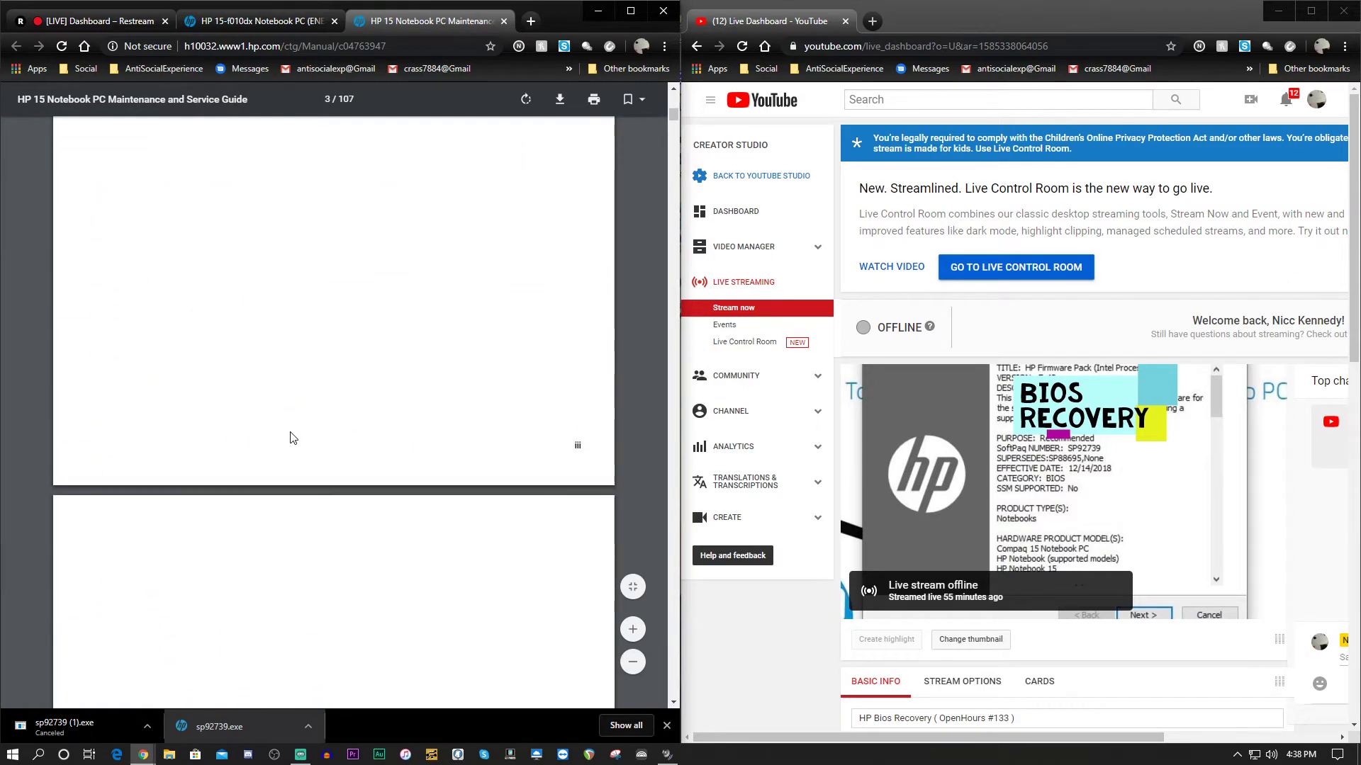
{"action": "scroll", "coordinate": [291, 437], "scroll_direction": "down", "scroll_amount": 15}
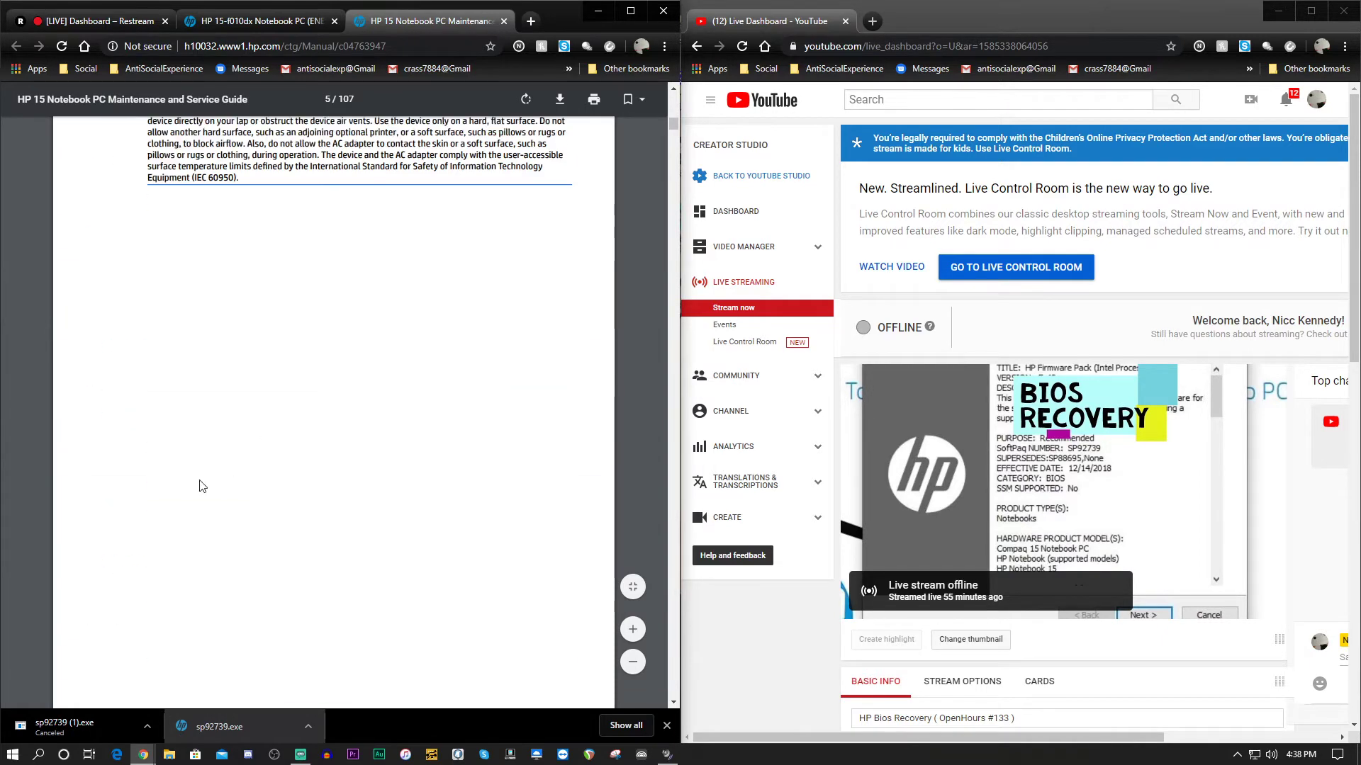
{"action": "scroll", "coordinate": [213, 475], "scroll_direction": "down", "scroll_amount": 4}
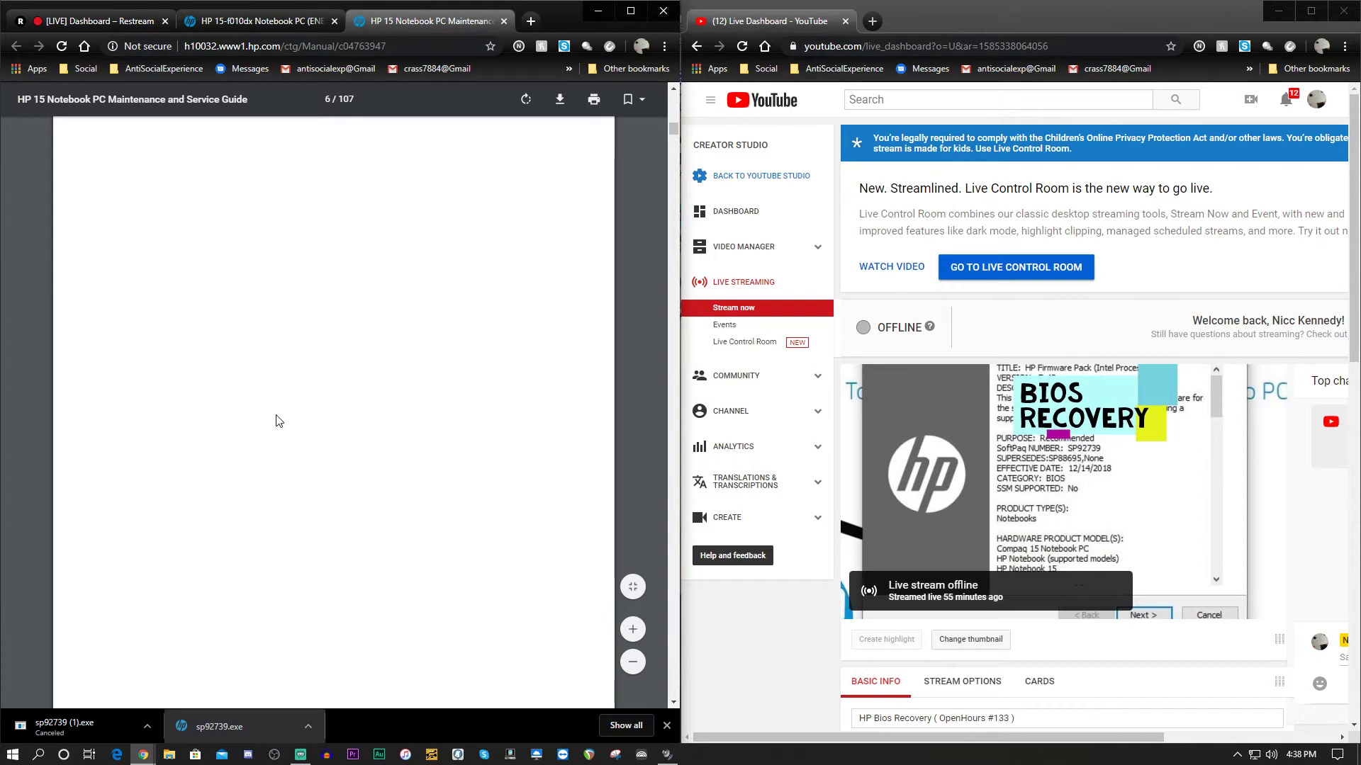
{"action": "scroll", "coordinate": [277, 421], "scroll_direction": "down", "scroll_amount": 8}
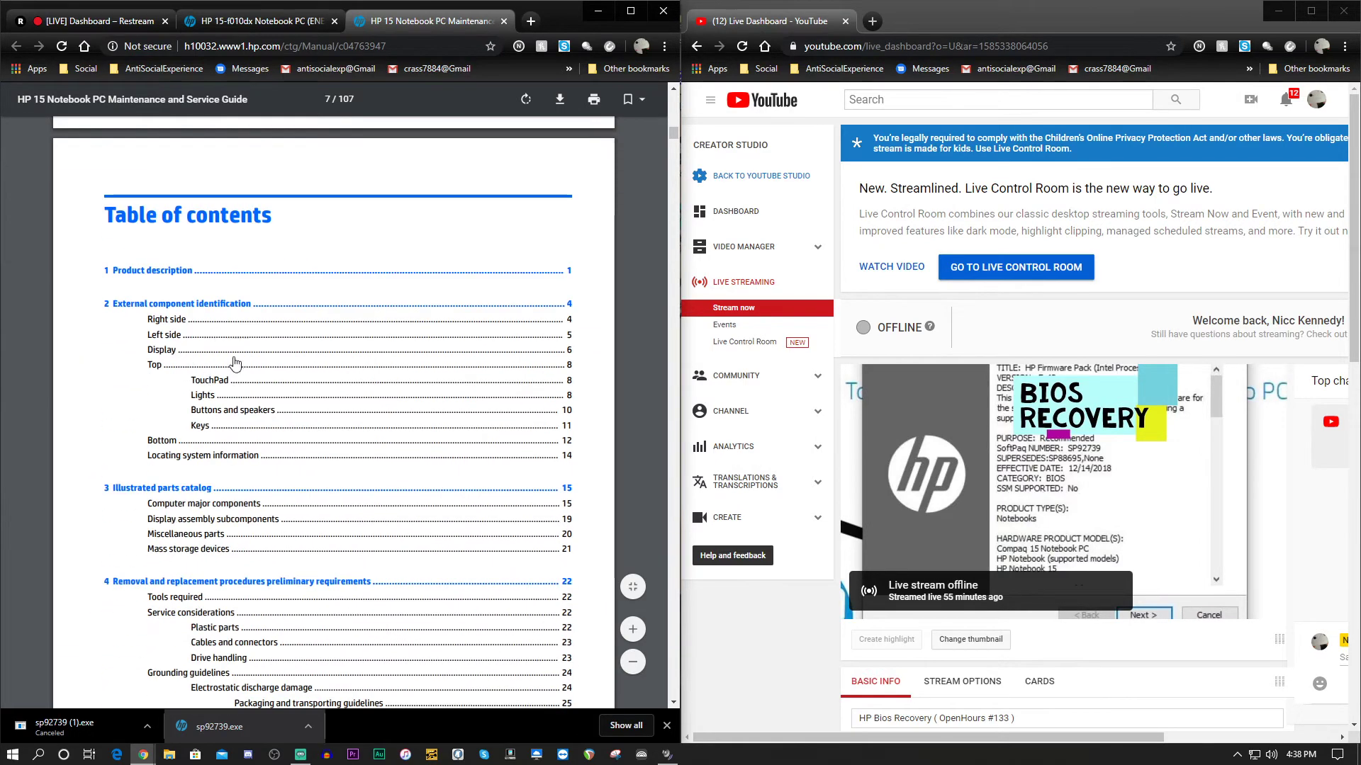
{"action": "scroll", "coordinate": [187, 492], "scroll_direction": "down", "scroll_amount": 4}
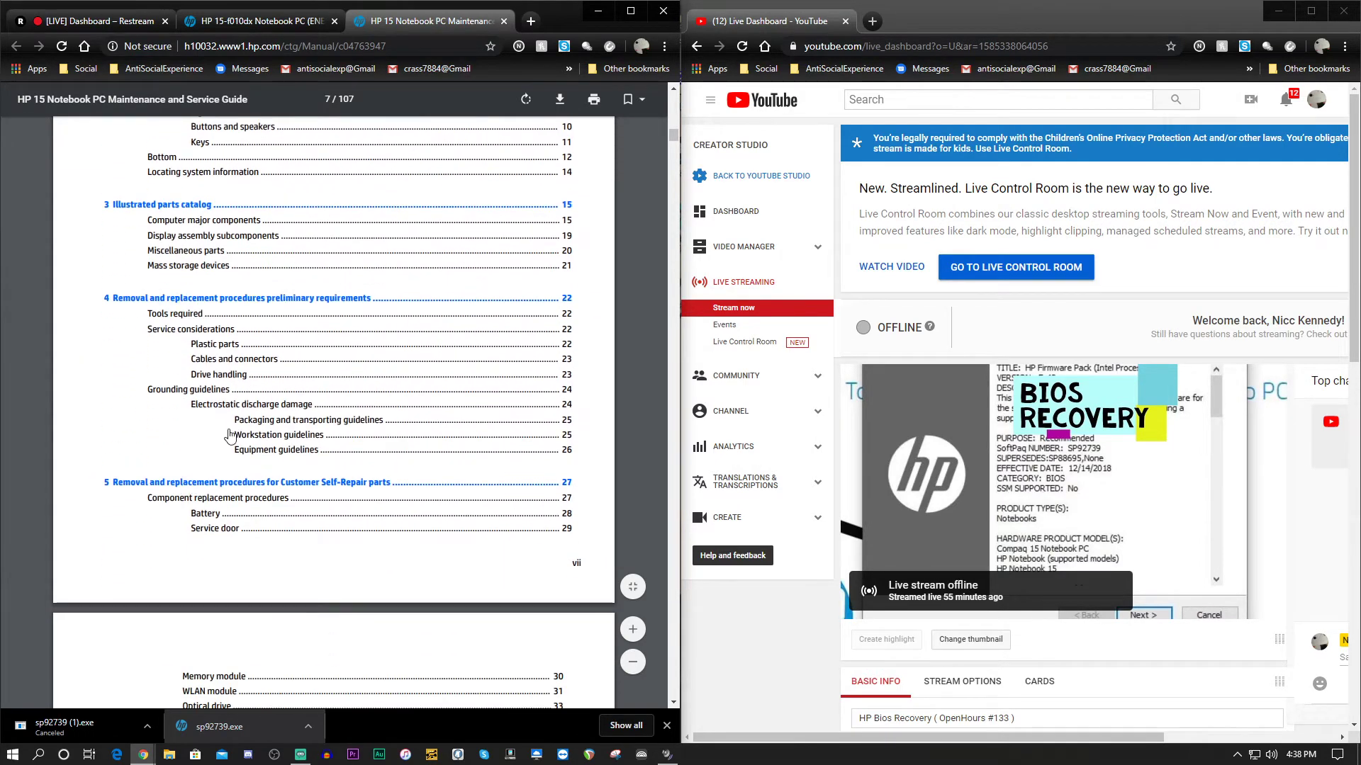
{"action": "scroll", "coordinate": [230, 436], "scroll_direction": "down", "scroll_amount": 5}
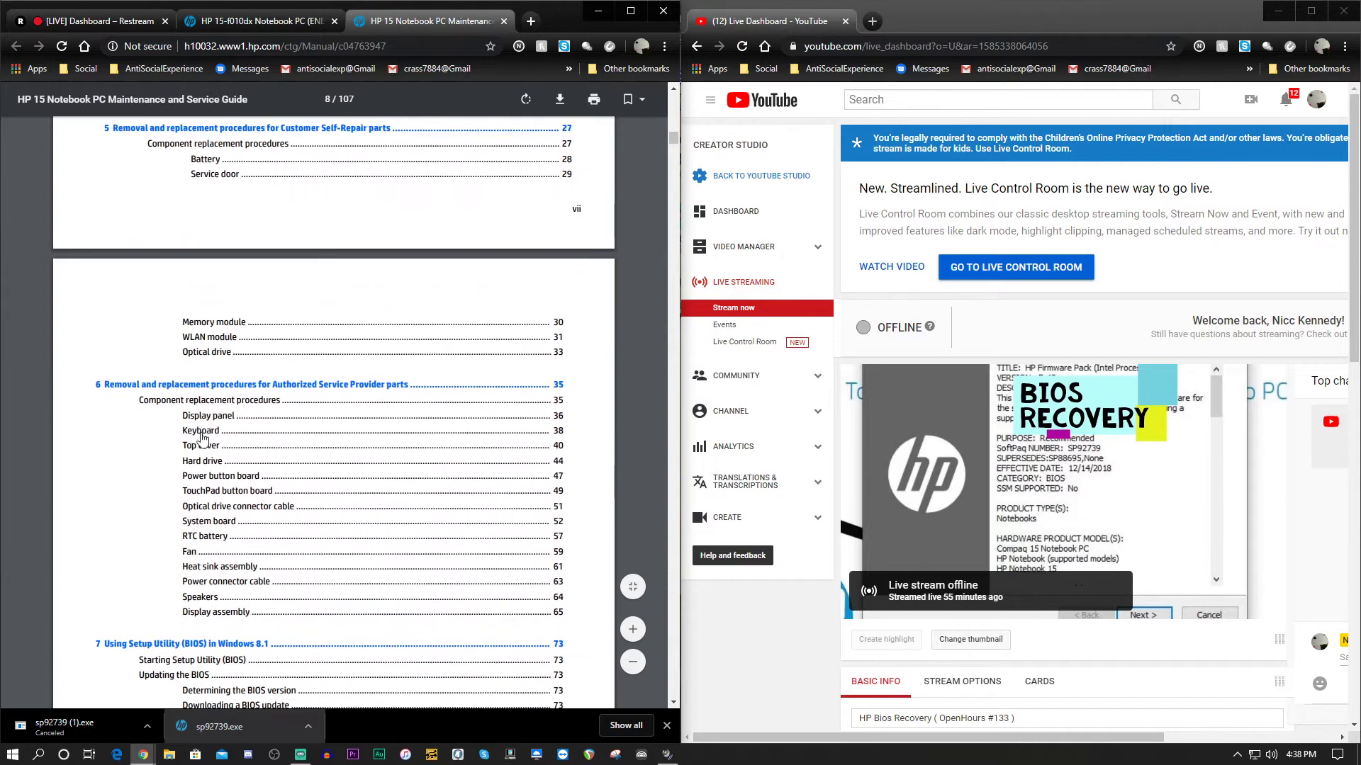
{"action": "scroll", "coordinate": [205, 603], "scroll_direction": "down", "scroll_amount": 3}
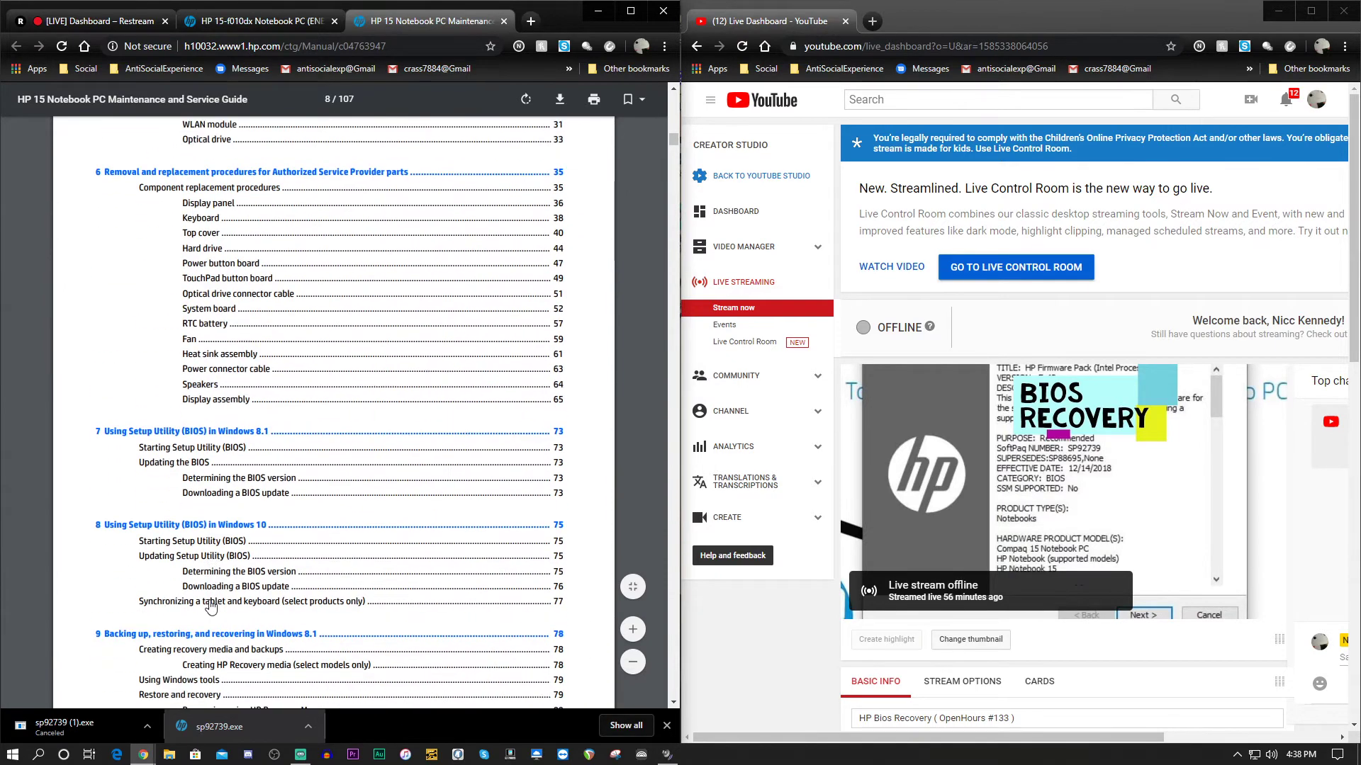
{"action": "scroll", "coordinate": [211, 606], "scroll_direction": "down", "scroll_amount": 1}
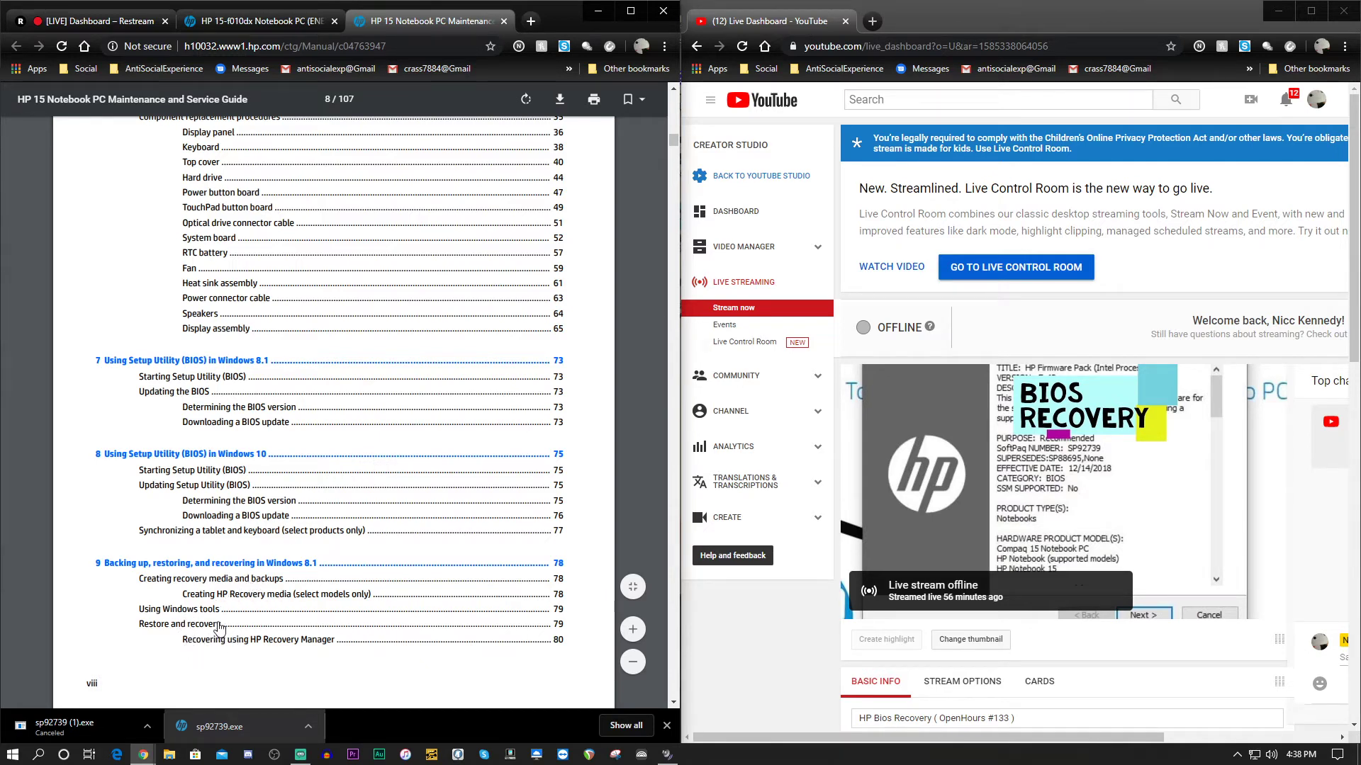
{"action": "scroll", "coordinate": [218, 624], "scroll_direction": "down", "scroll_amount": 2}
{"action": "scroll", "coordinate": [220, 595], "scroll_direction": "down", "scroll_amount": 2}
{"action": "scroll", "coordinate": [225, 593], "scroll_direction": "down", "scroll_amount": 3}
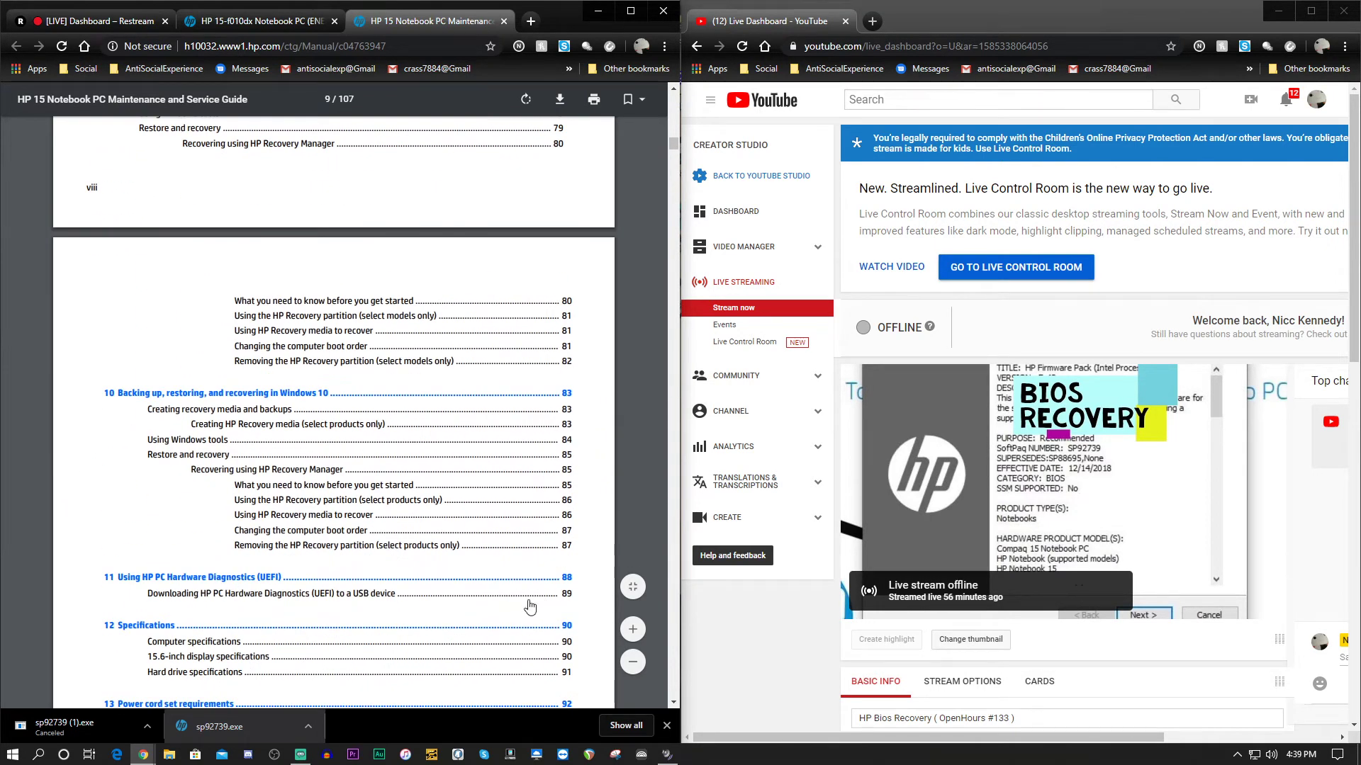
{"action": "scroll", "coordinate": [525, 608], "scroll_direction": "down", "scroll_amount": 2}
{"action": "scroll", "coordinate": [520, 601], "scroll_direction": "down", "scroll_amount": 3}
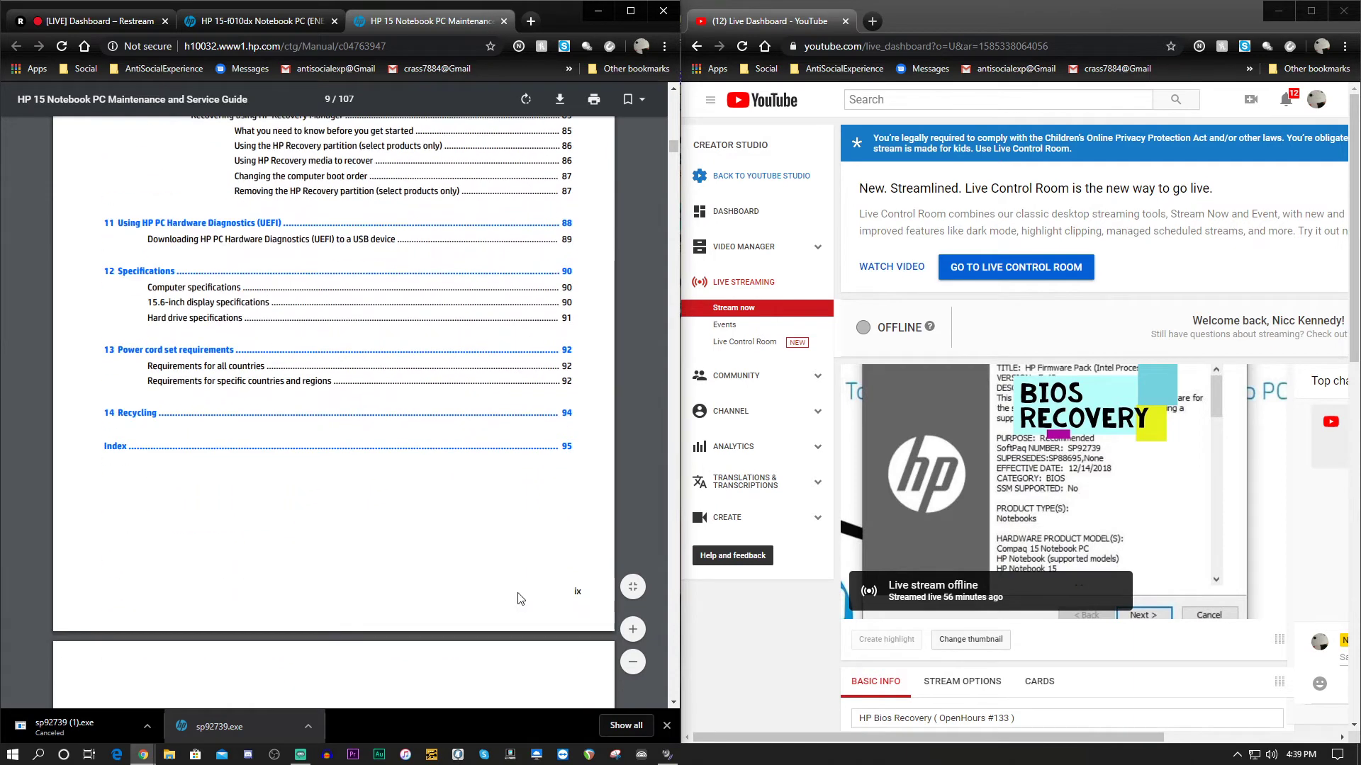
{"action": "left_click", "coordinate": [328, 99]}
- Jump to page 73 of the manual and read through the Chapter 7 Setup Utility (BIOS) pages
{"action": "key", "text": "Return"}
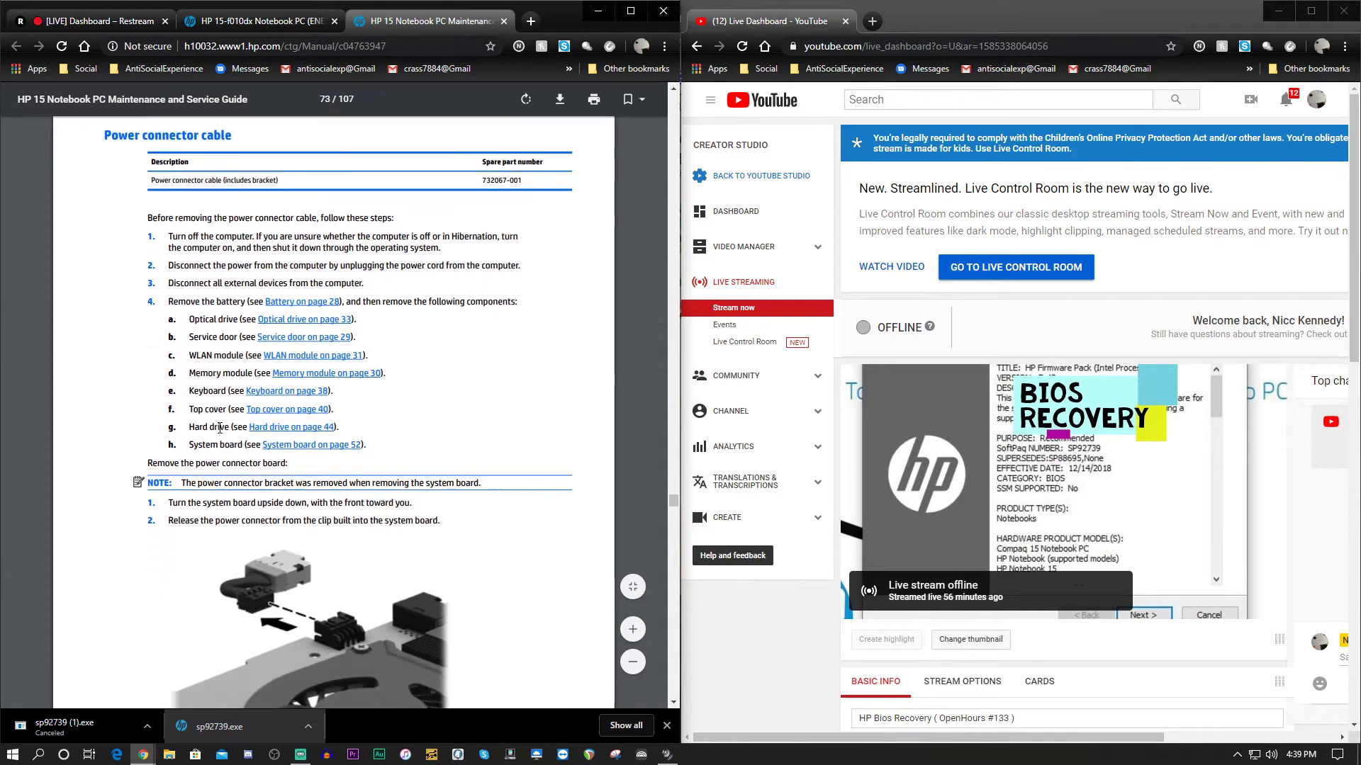
{"action": "scroll", "coordinate": [220, 427], "scroll_direction": "down", "scroll_amount": 6}
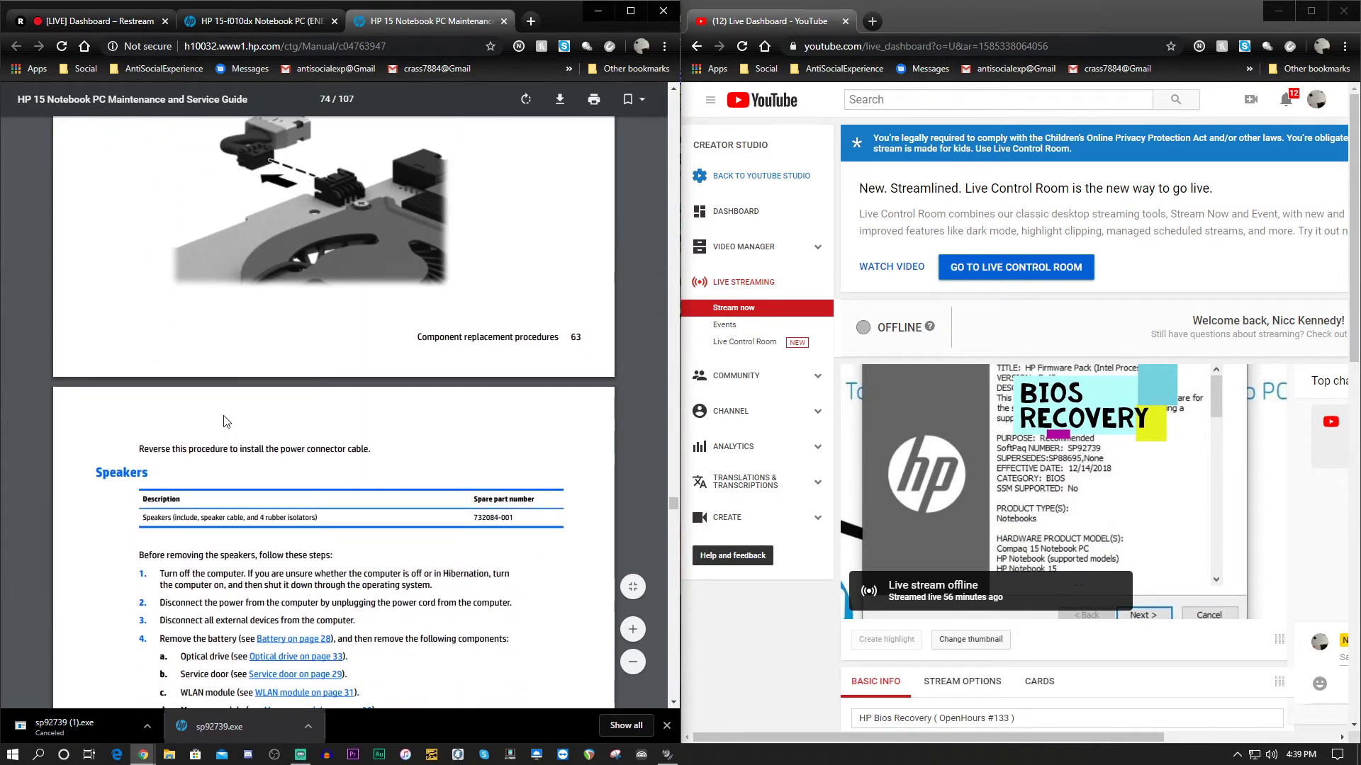
{"action": "scroll", "coordinate": [224, 422], "scroll_direction": "up", "scroll_amount": 4}
{"action": "scroll", "coordinate": [212, 412], "scroll_direction": "down", "scroll_amount": 12}
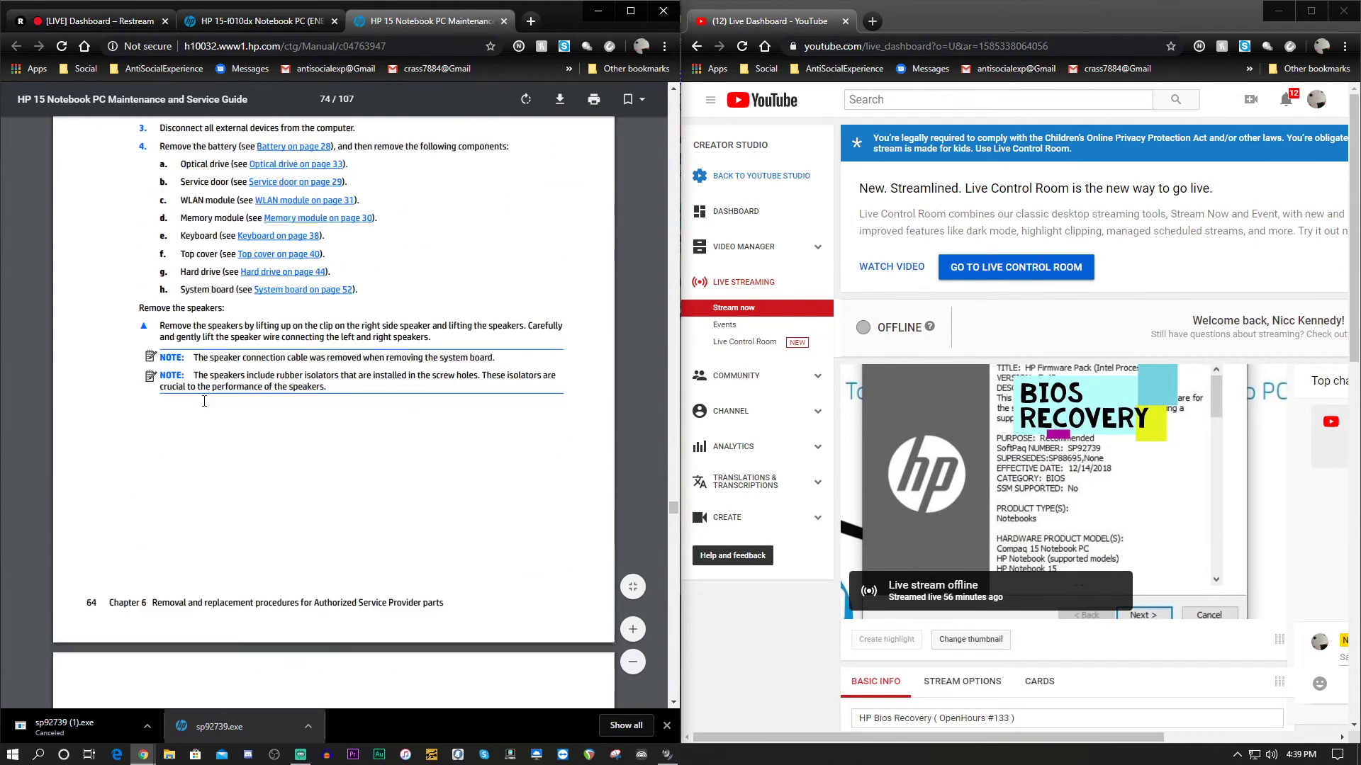
{"action": "scroll", "coordinate": [204, 401], "scroll_direction": "down", "scroll_amount": 18}
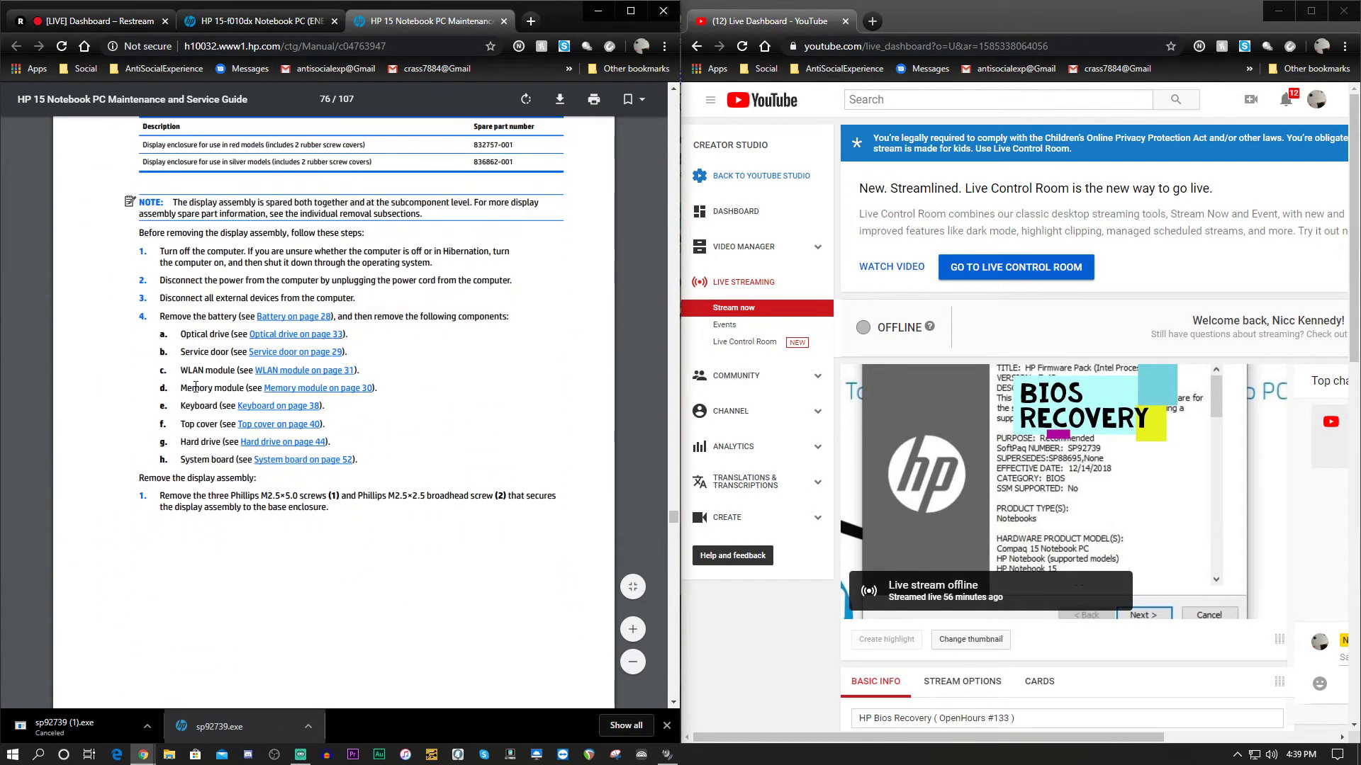
{"action": "scroll", "coordinate": [192, 386], "scroll_direction": "down", "scroll_amount": 11}
{"action": "scroll", "coordinate": [185, 383], "scroll_direction": "down", "scroll_amount": 4}
{"action": "scroll", "coordinate": [188, 381], "scroll_direction": "down", "scroll_amount": 20}
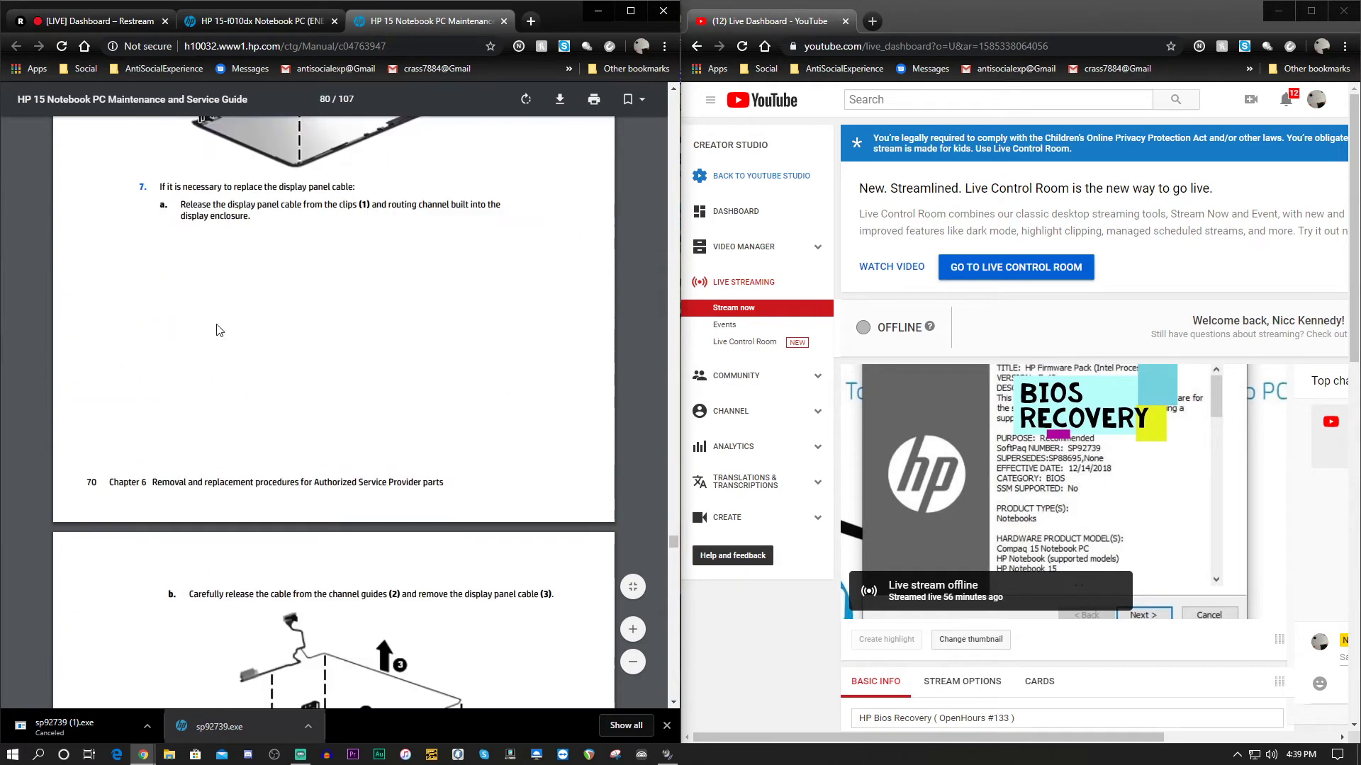
{"action": "scroll", "coordinate": [224, 321], "scroll_direction": "down", "scroll_amount": 20}
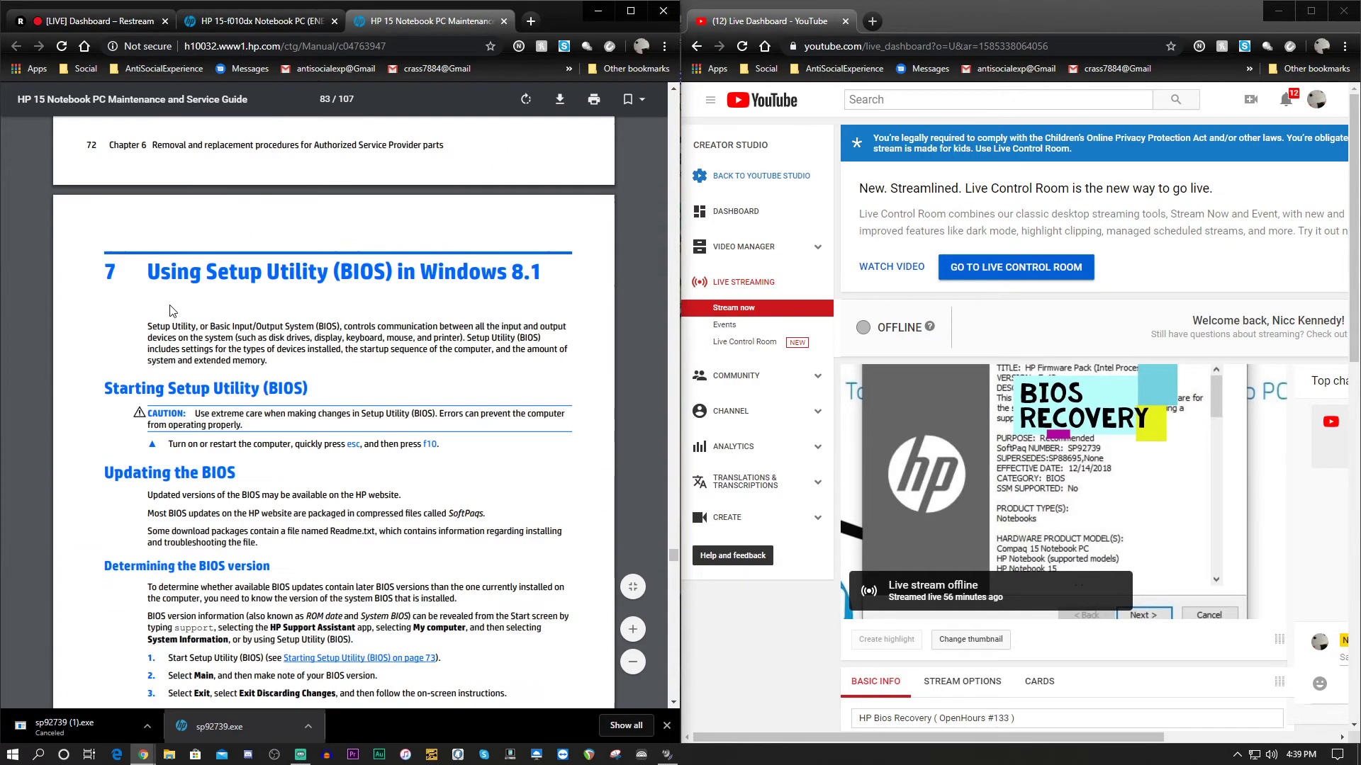
{"action": "scroll", "coordinate": [172, 305], "scroll_direction": "down", "scroll_amount": 4}
{"action": "scroll", "coordinate": [184, 340], "scroll_direction": "up", "scroll_amount": 2}
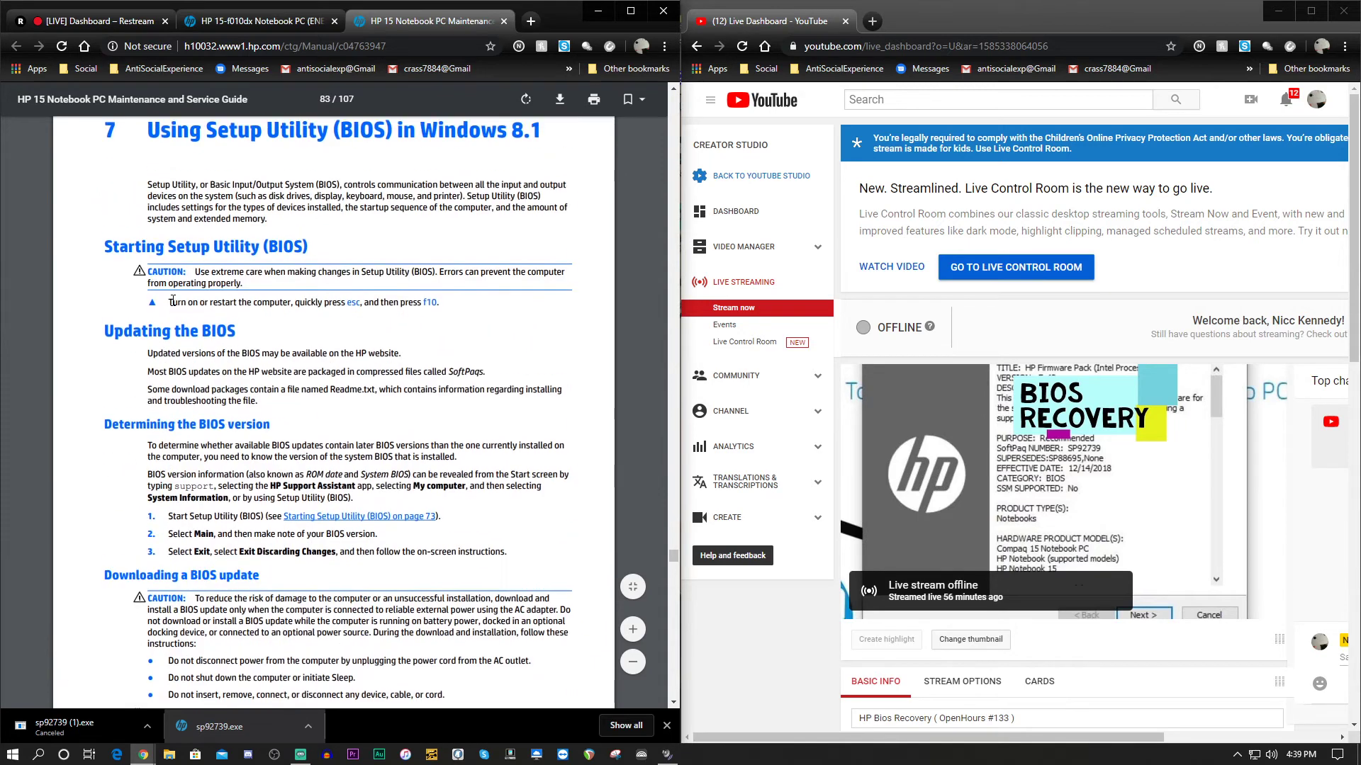
{"action": "scroll", "coordinate": [339, 415], "scroll_direction": "up", "scroll_amount": 1}
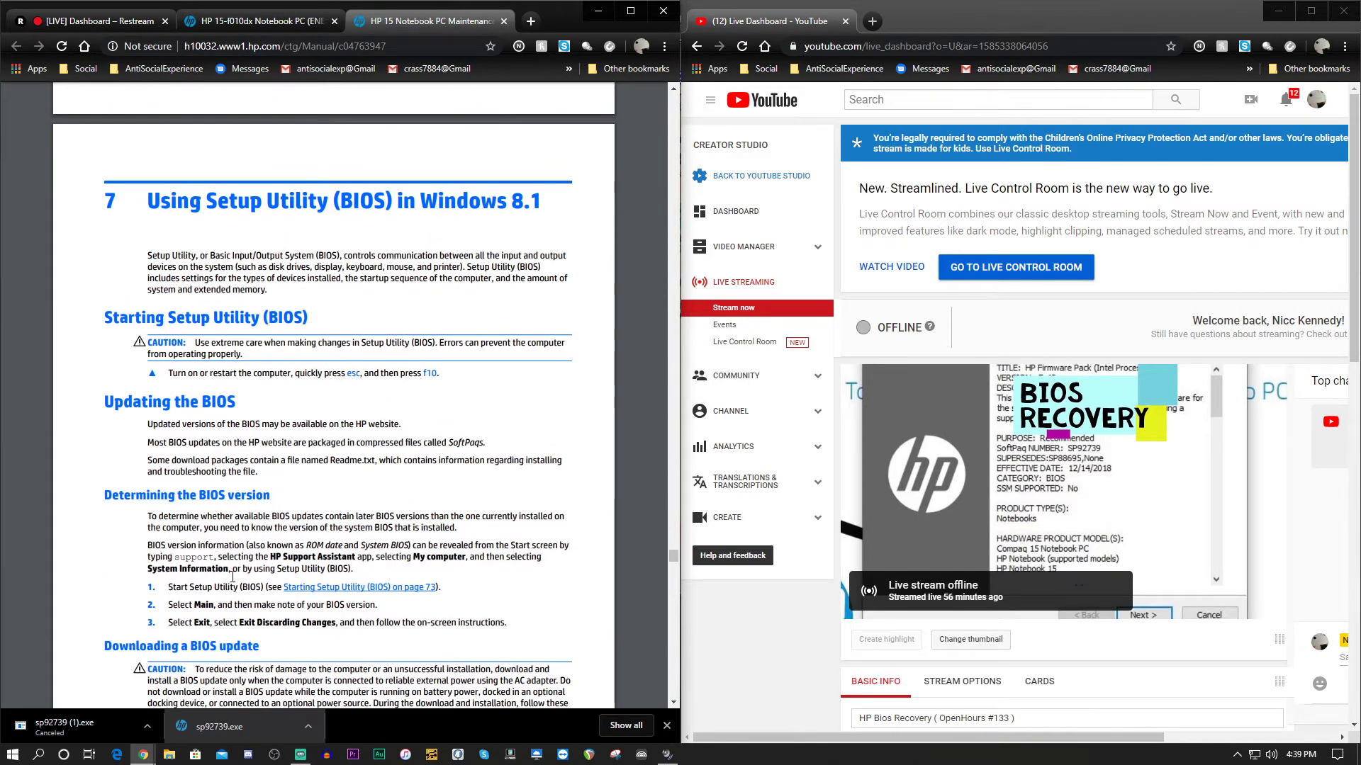
- Scroll through Chapter 8 to page 77's Windows 10 BIOS update installation steps
{"action": "scroll", "coordinate": [233, 577], "scroll_direction": "down", "scroll_amount": 3}
{"action": "scroll", "coordinate": [248, 571], "scroll_direction": "down", "scroll_amount": 3}
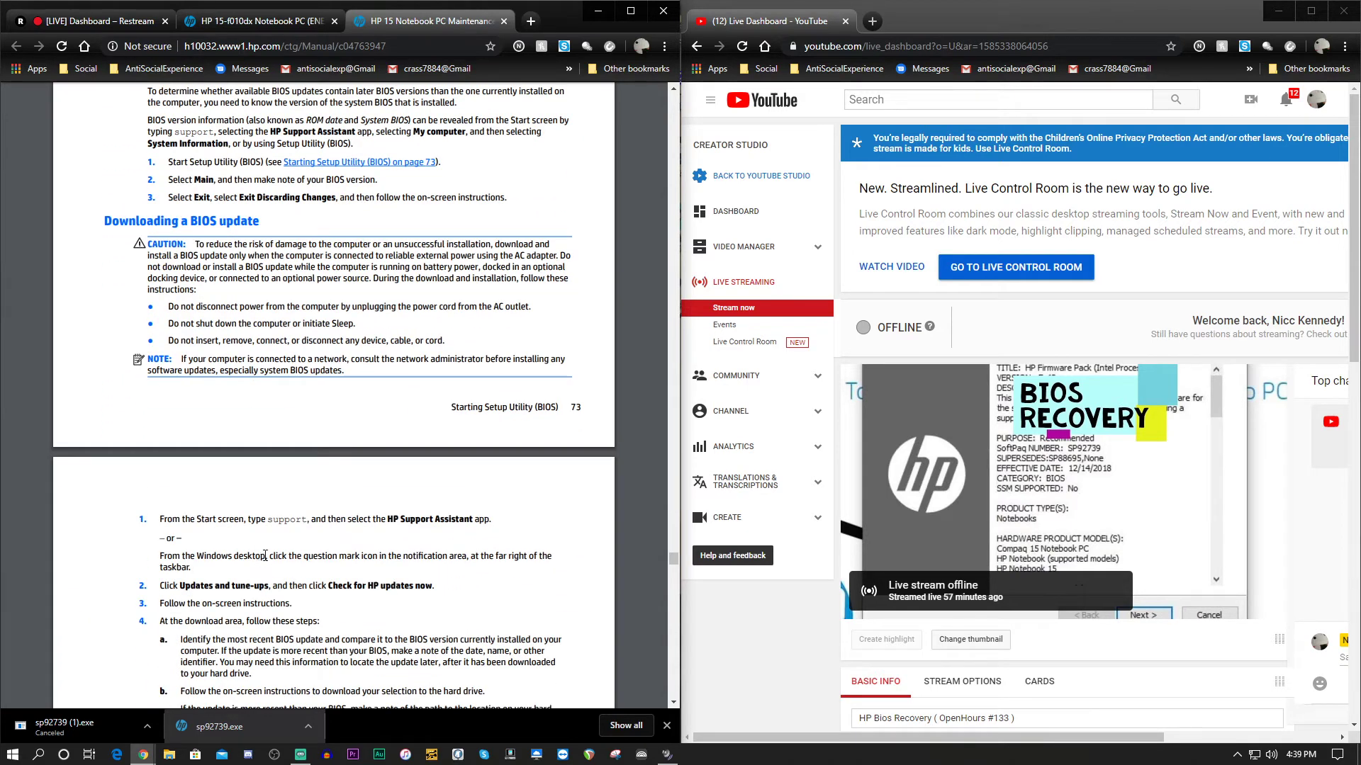
{"action": "scroll", "coordinate": [219, 587], "scroll_direction": "down", "scroll_amount": 5}
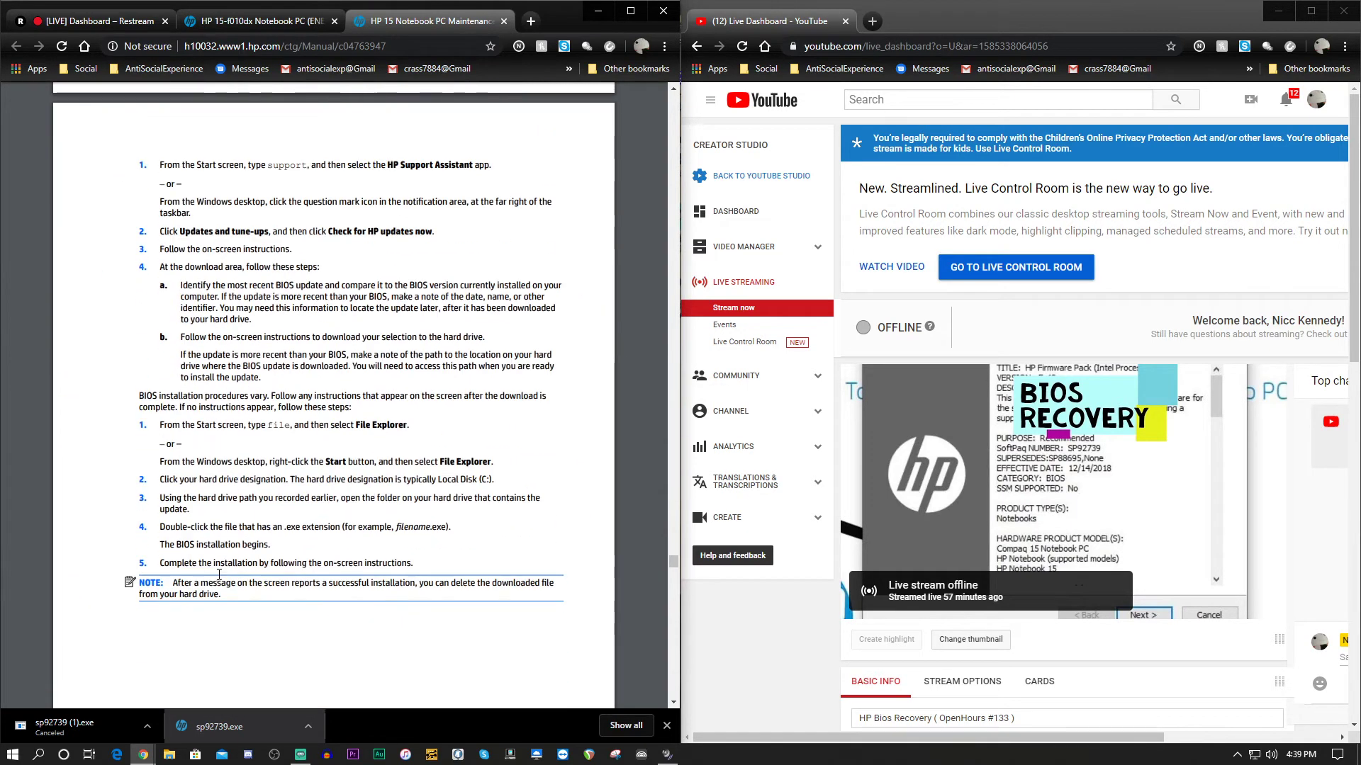
{"action": "scroll", "coordinate": [245, 553], "scroll_direction": "down", "scroll_amount": 10}
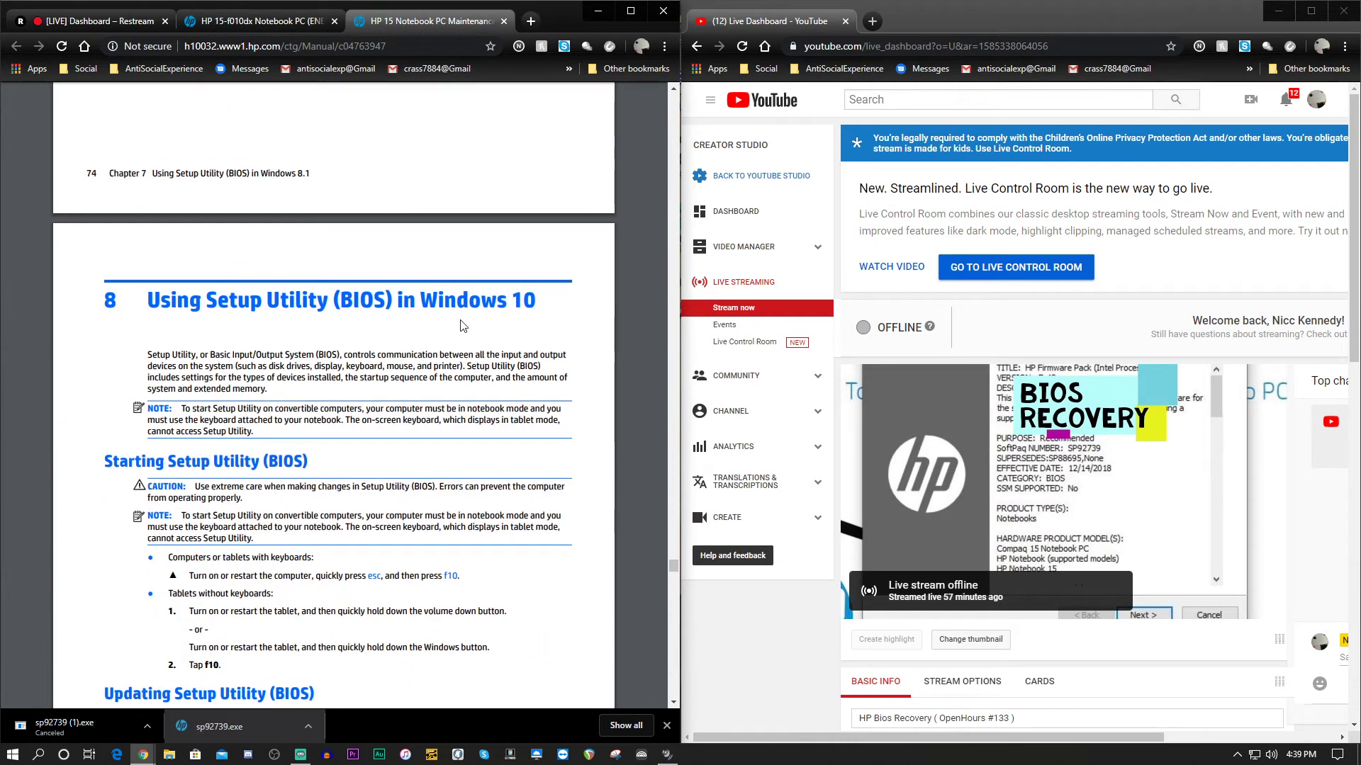
{"action": "scroll", "coordinate": [269, 478], "scroll_direction": "down", "scroll_amount": 5}
{"action": "scroll", "coordinate": [249, 457], "scroll_direction": "down", "scroll_amount": 3}
{"action": "scroll", "coordinate": [245, 450], "scroll_direction": "down", "scroll_amount": 1}
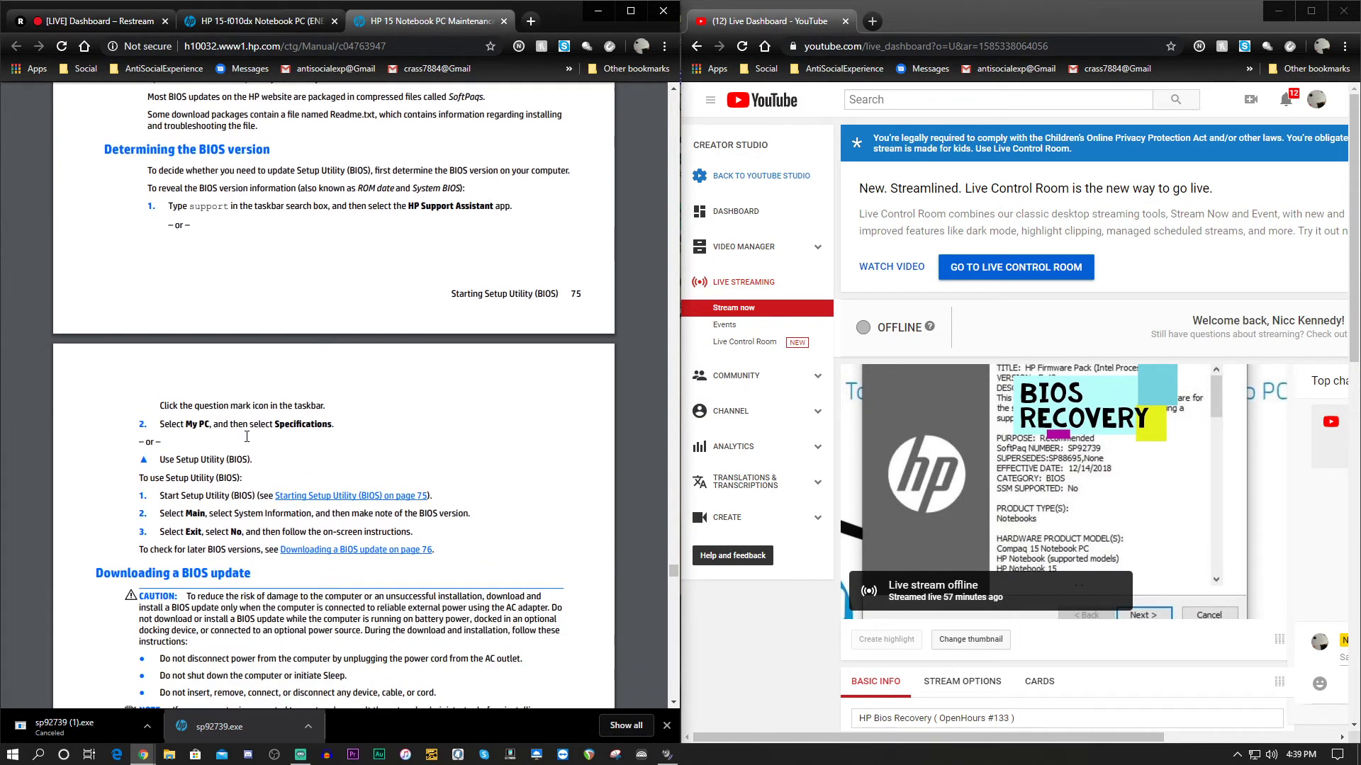
{"action": "scroll", "coordinate": [198, 596], "scroll_direction": "down", "scroll_amount": 6}
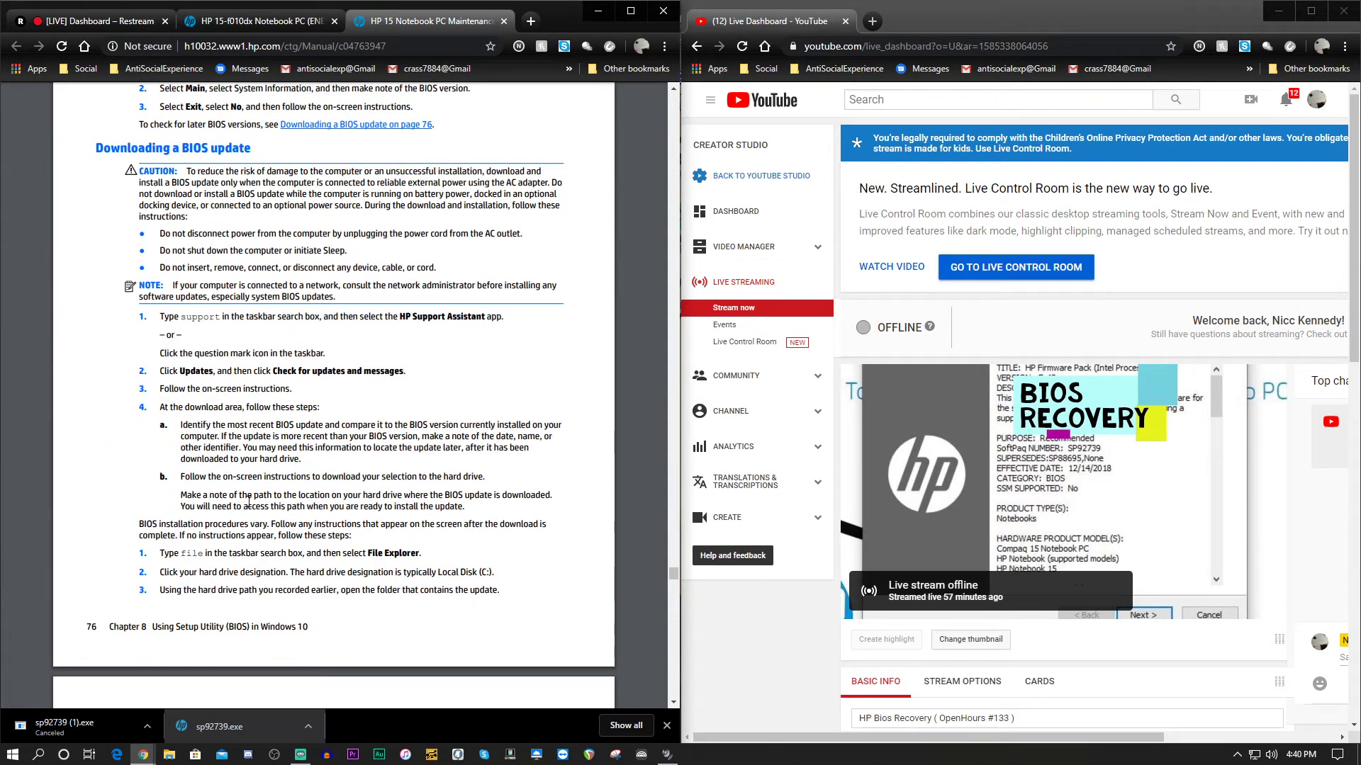
{"action": "scroll", "coordinate": [255, 498], "scroll_direction": "down", "scroll_amount": 4}
{"action": "scroll", "coordinate": [256, 496], "scroll_direction": "down", "scroll_amount": 2}
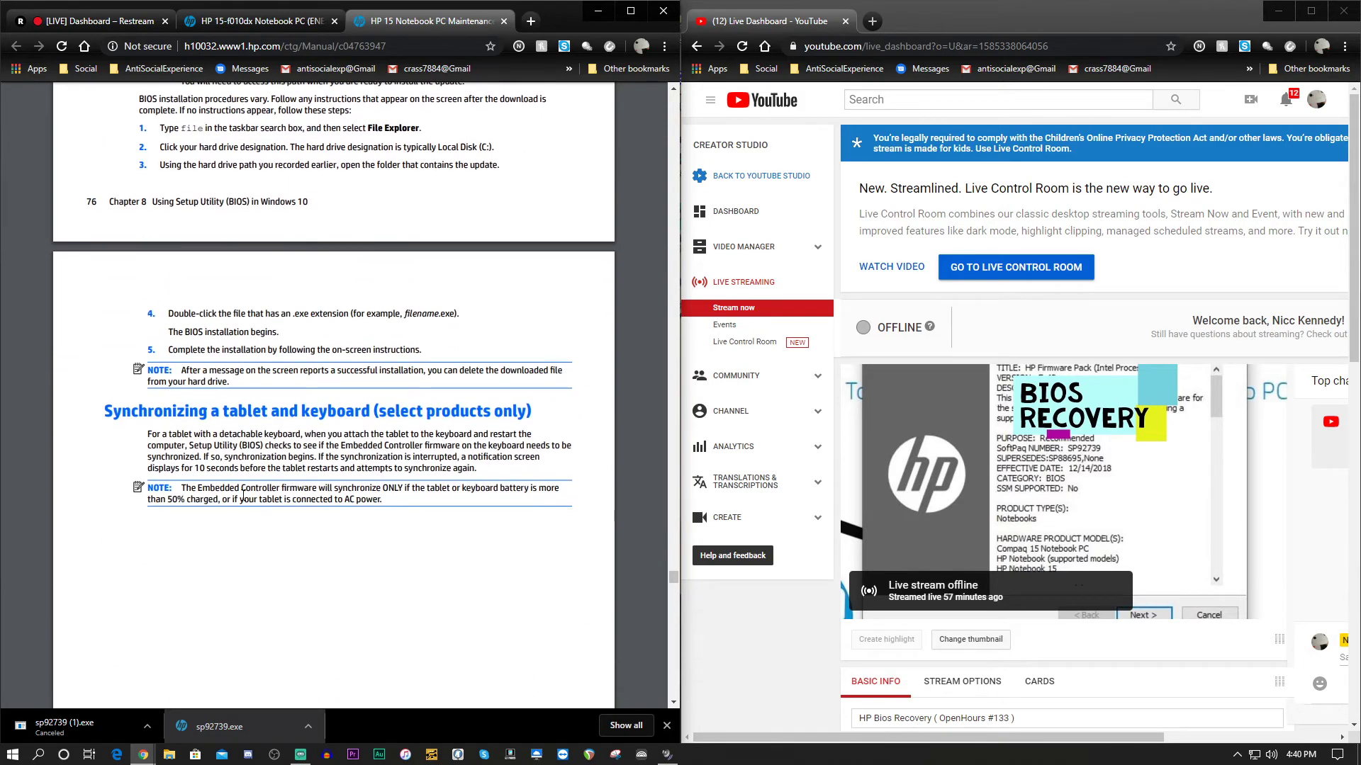